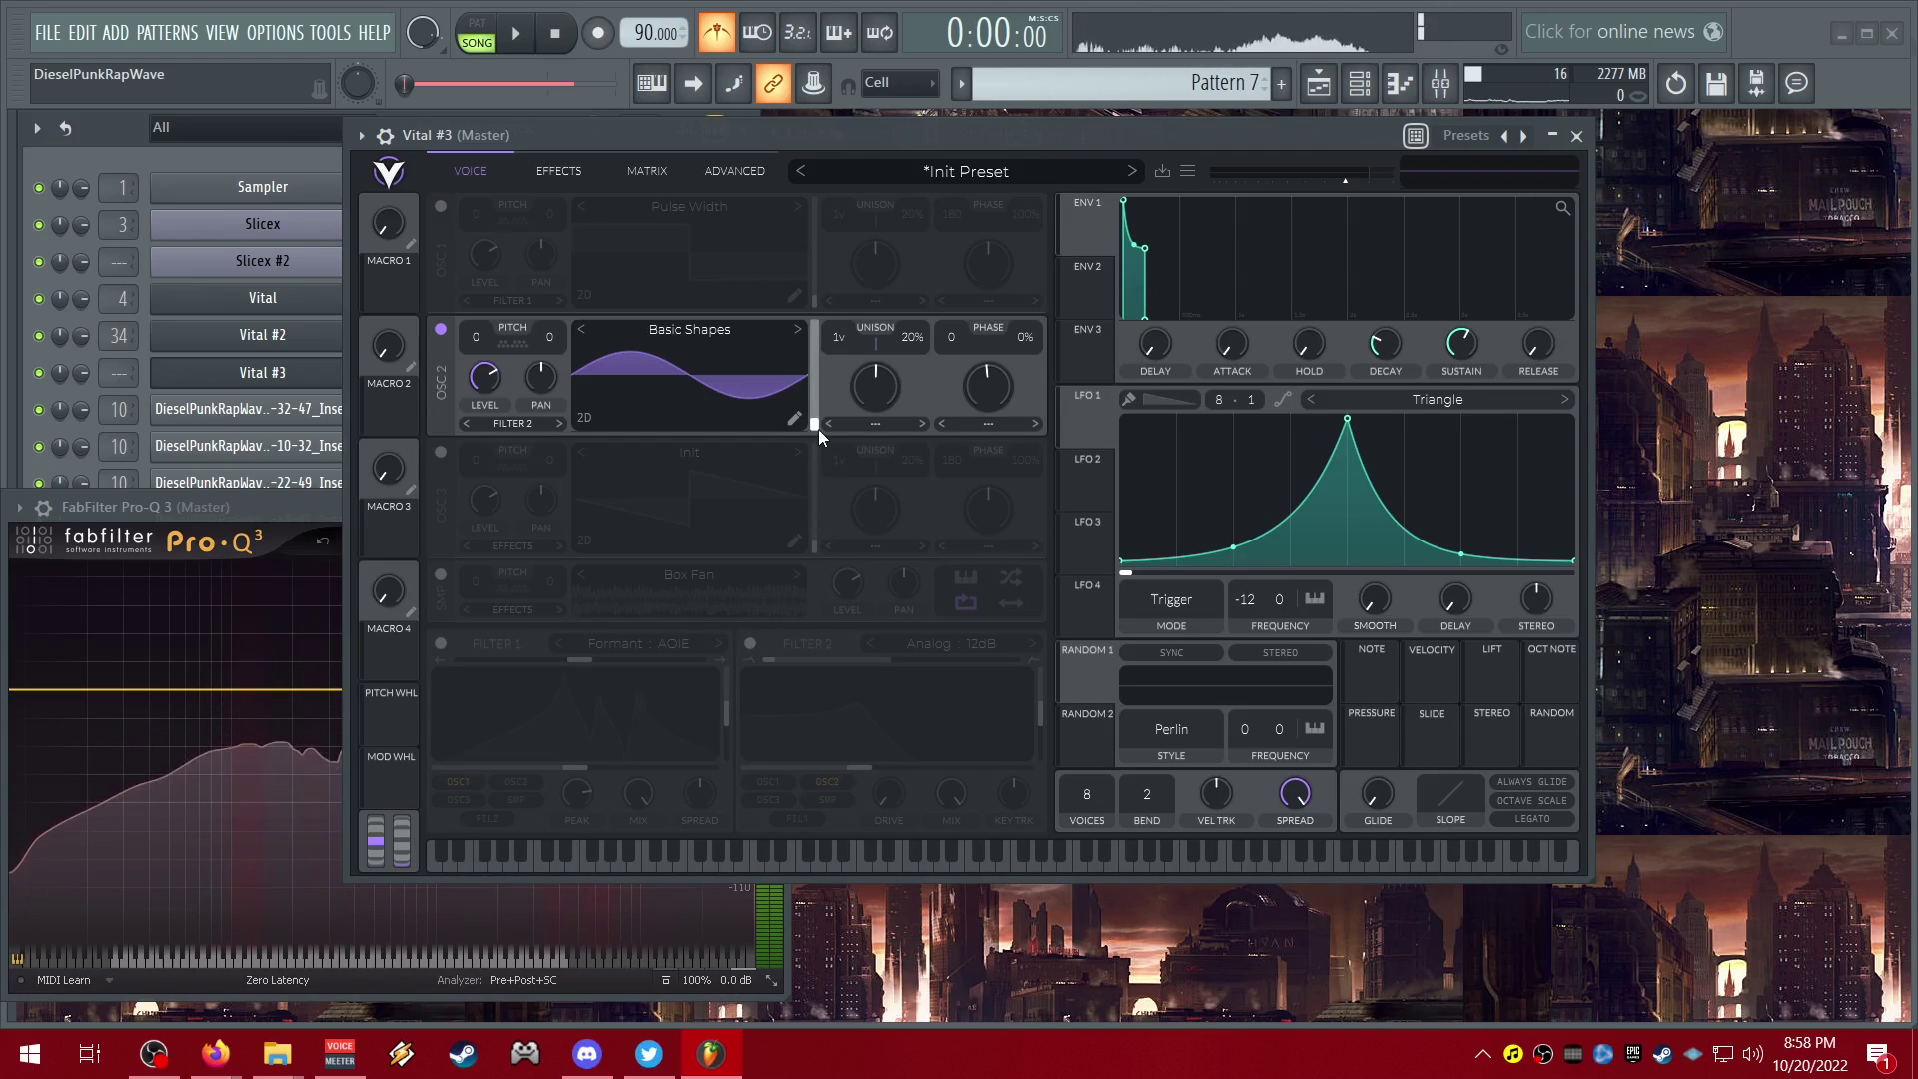
# - Sweep oscillator 2's frames, open its Basic Shapes wavetable editor, and select the first two keyframes
pyautogui.moveTo(817, 425)
pyautogui.moveTo(819, 430); pyautogui.dragTo(819, 453)
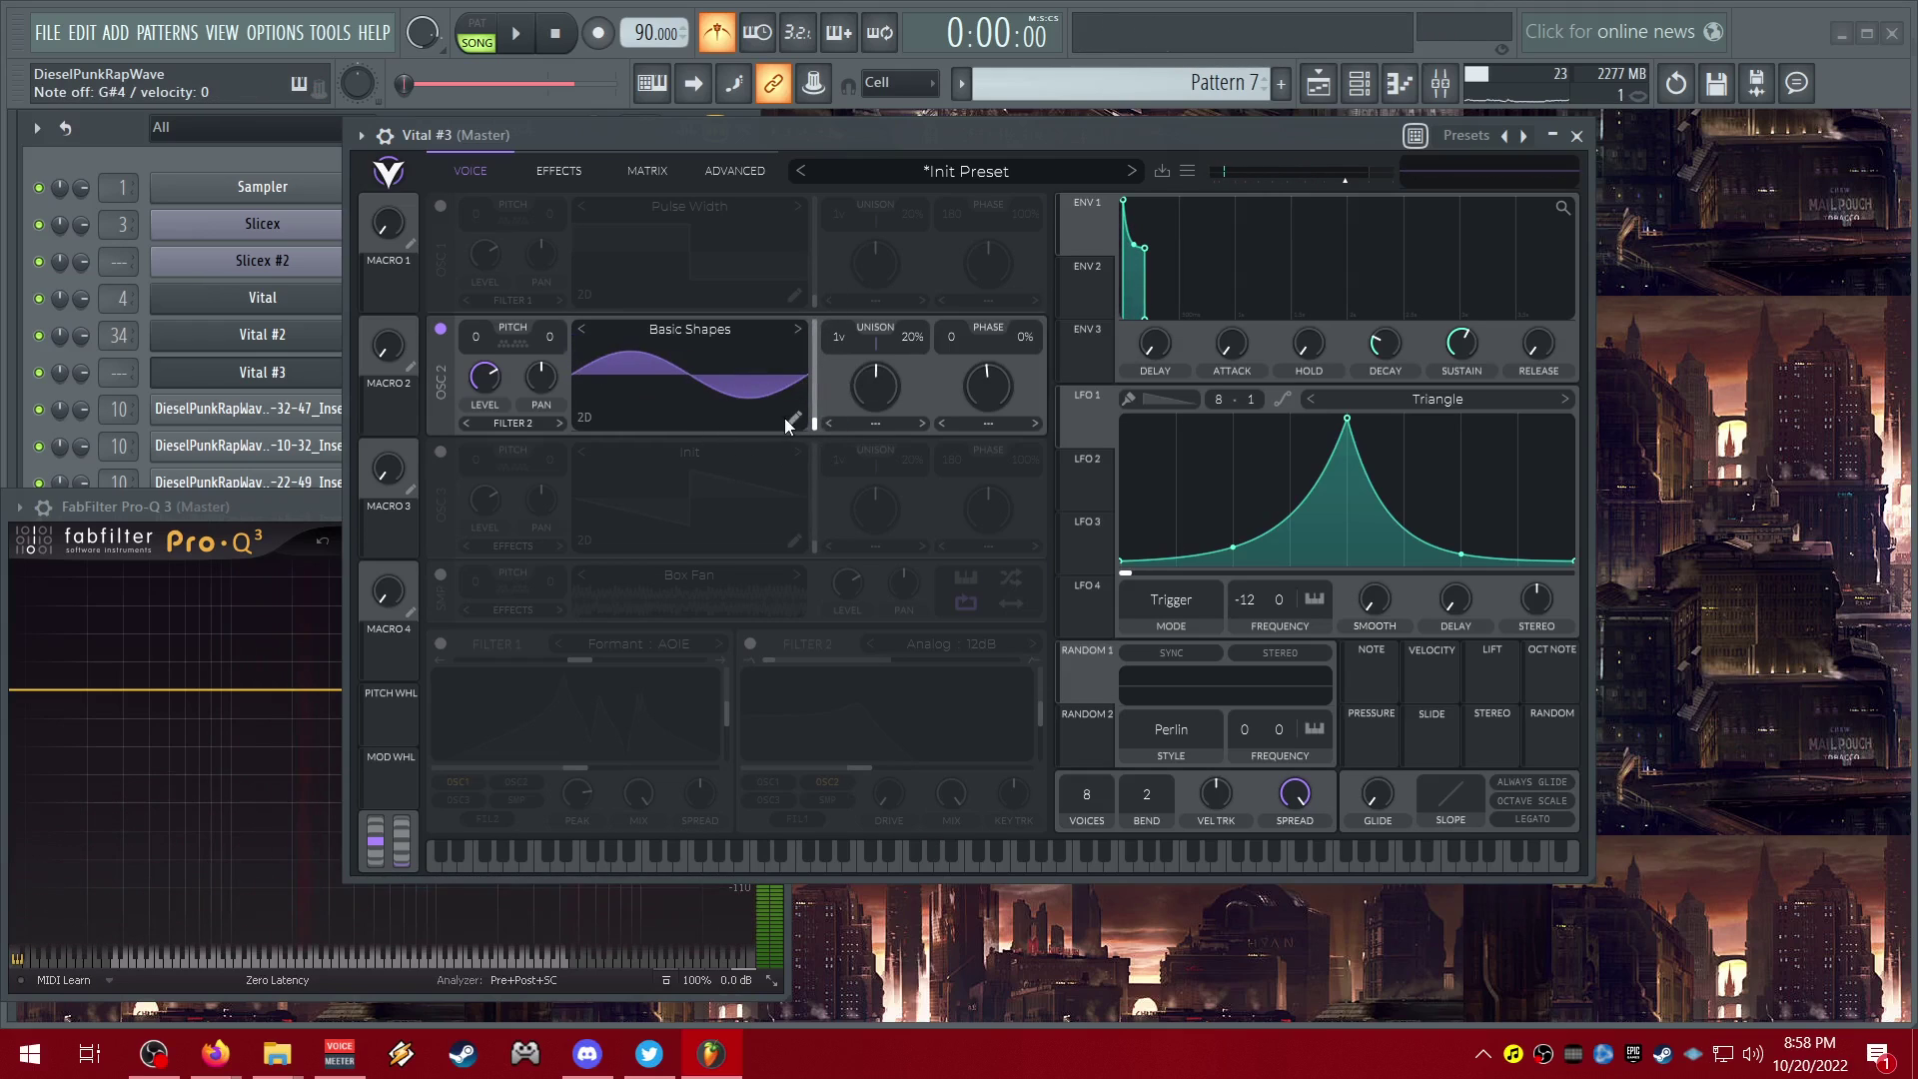
pyautogui.click(793, 421)
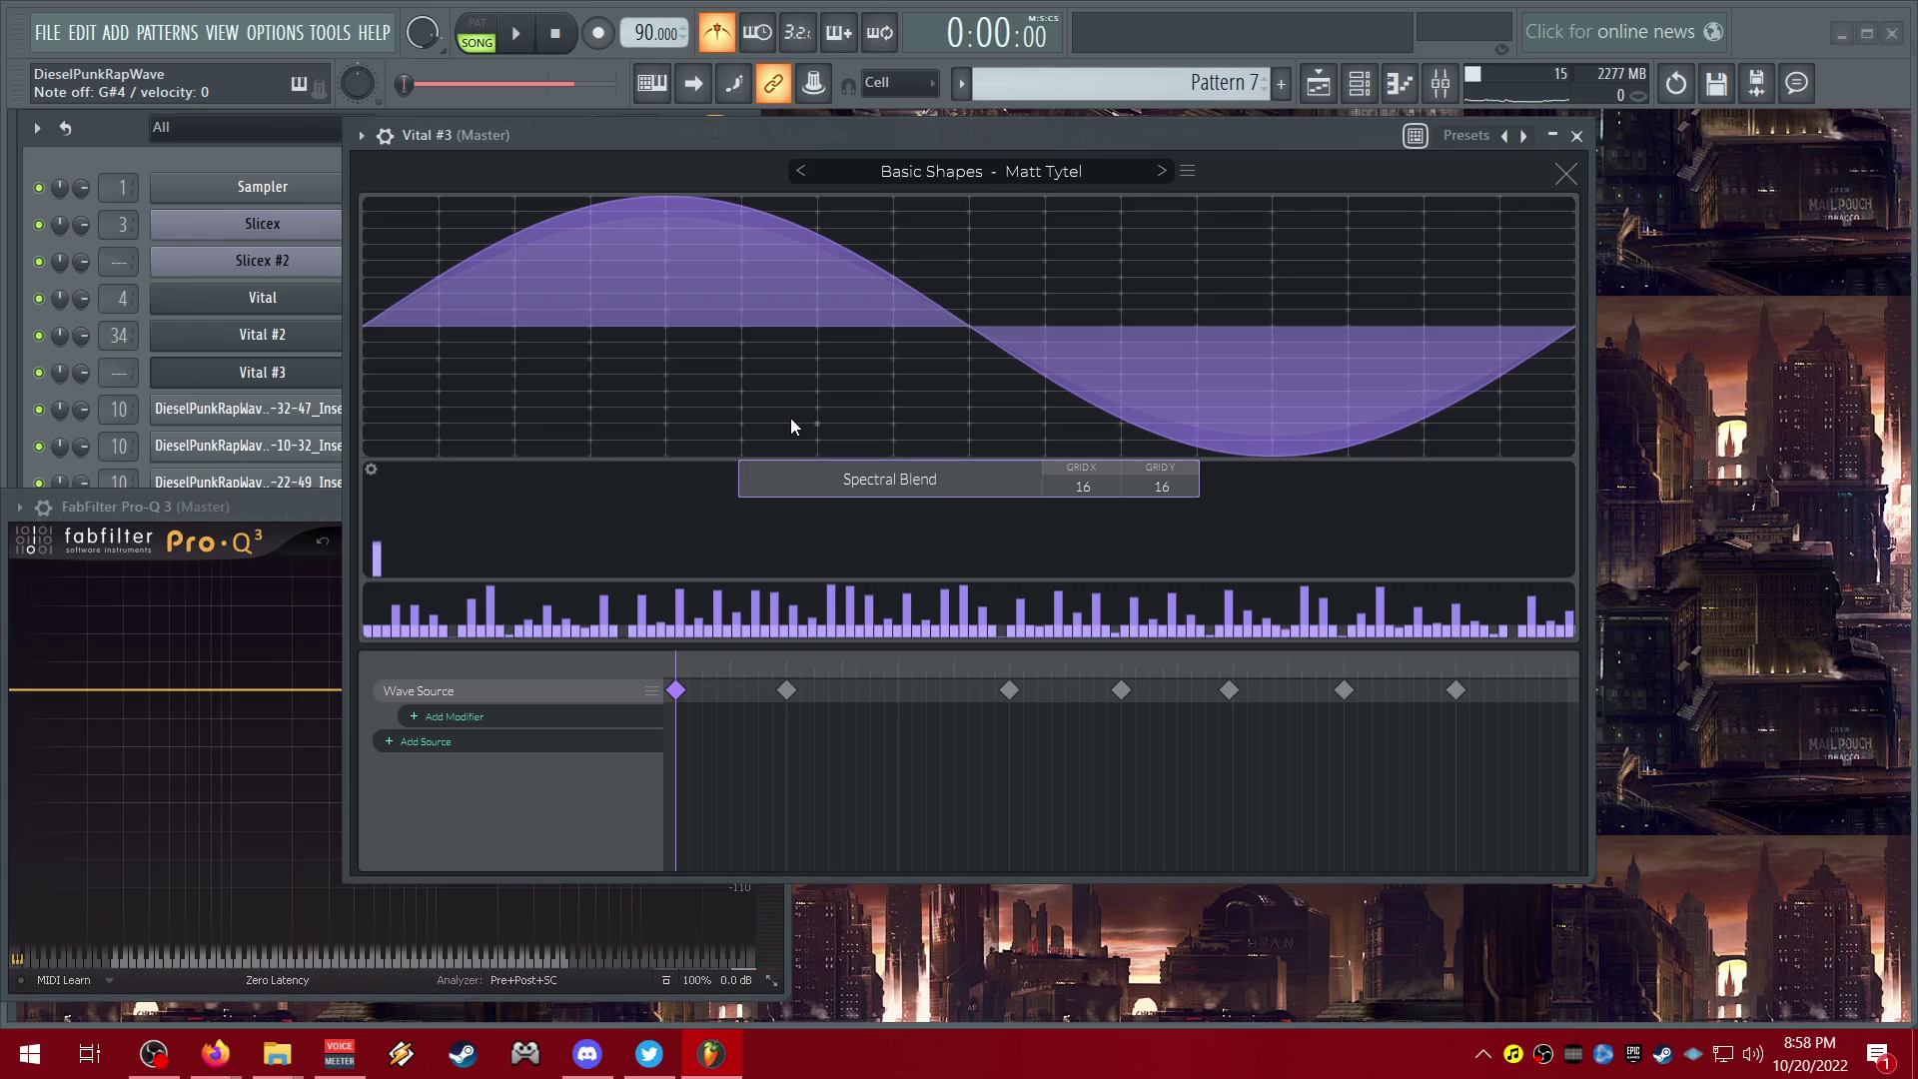
pyautogui.click(787, 691)
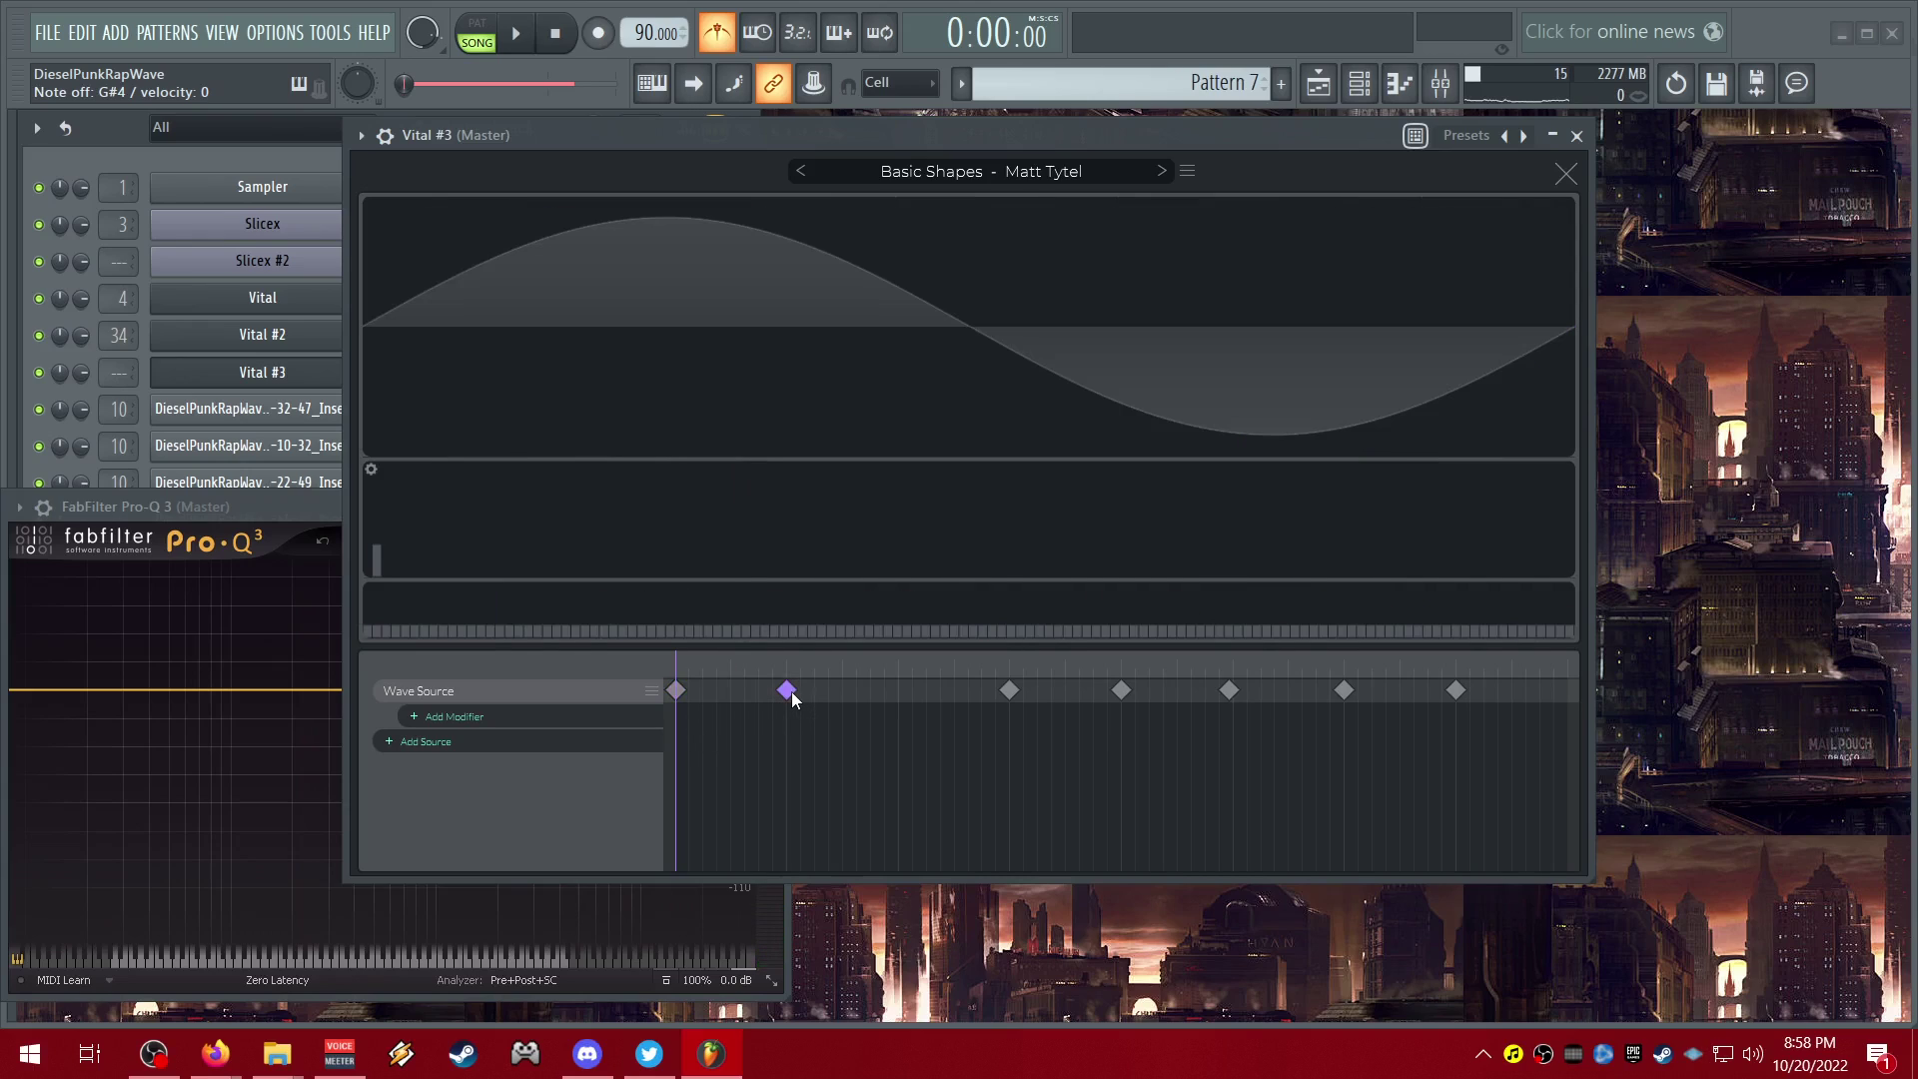
pyautogui.click(678, 691)
# - Add and undo a wavetable keyframe, start playback, and bring up the frame blending modes
pyautogui.doubleClick(1135, 690)
pyautogui.hotkey('ctrl', 'z')
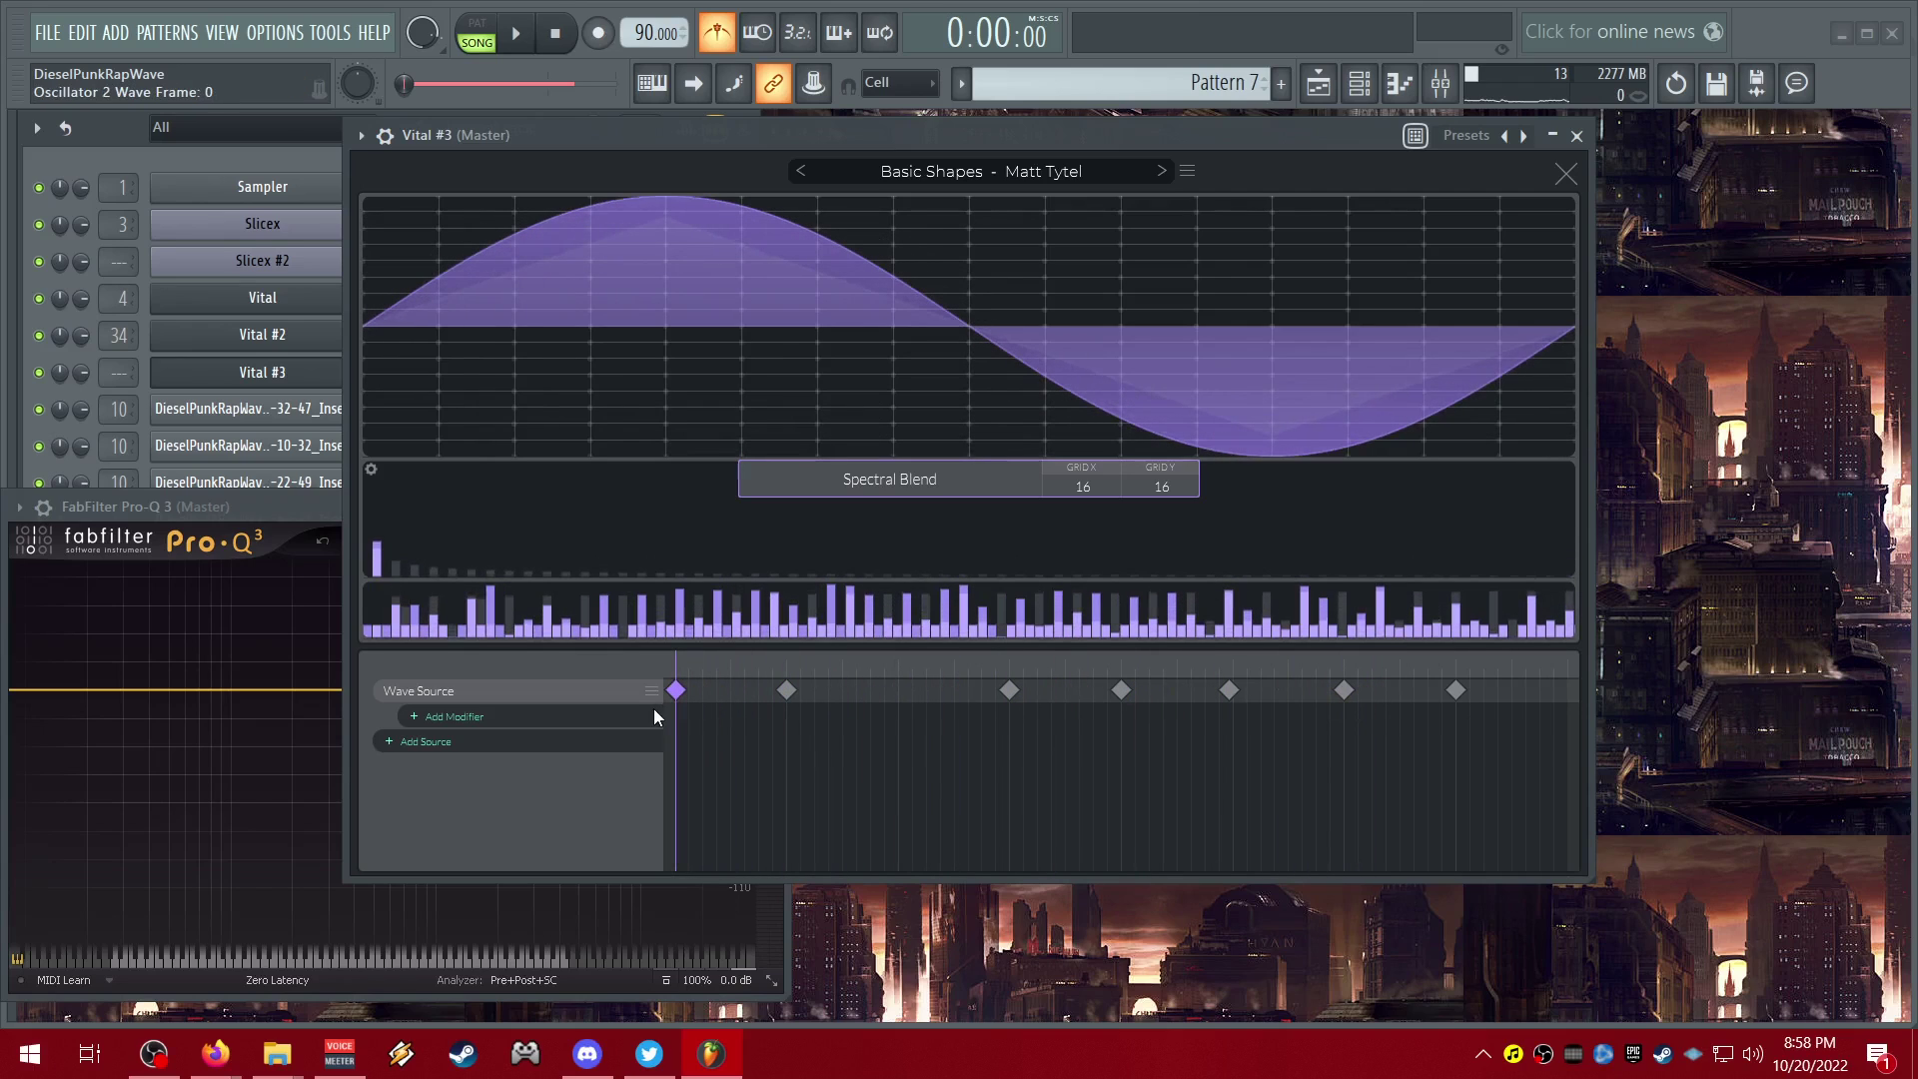
pyautogui.press('space')
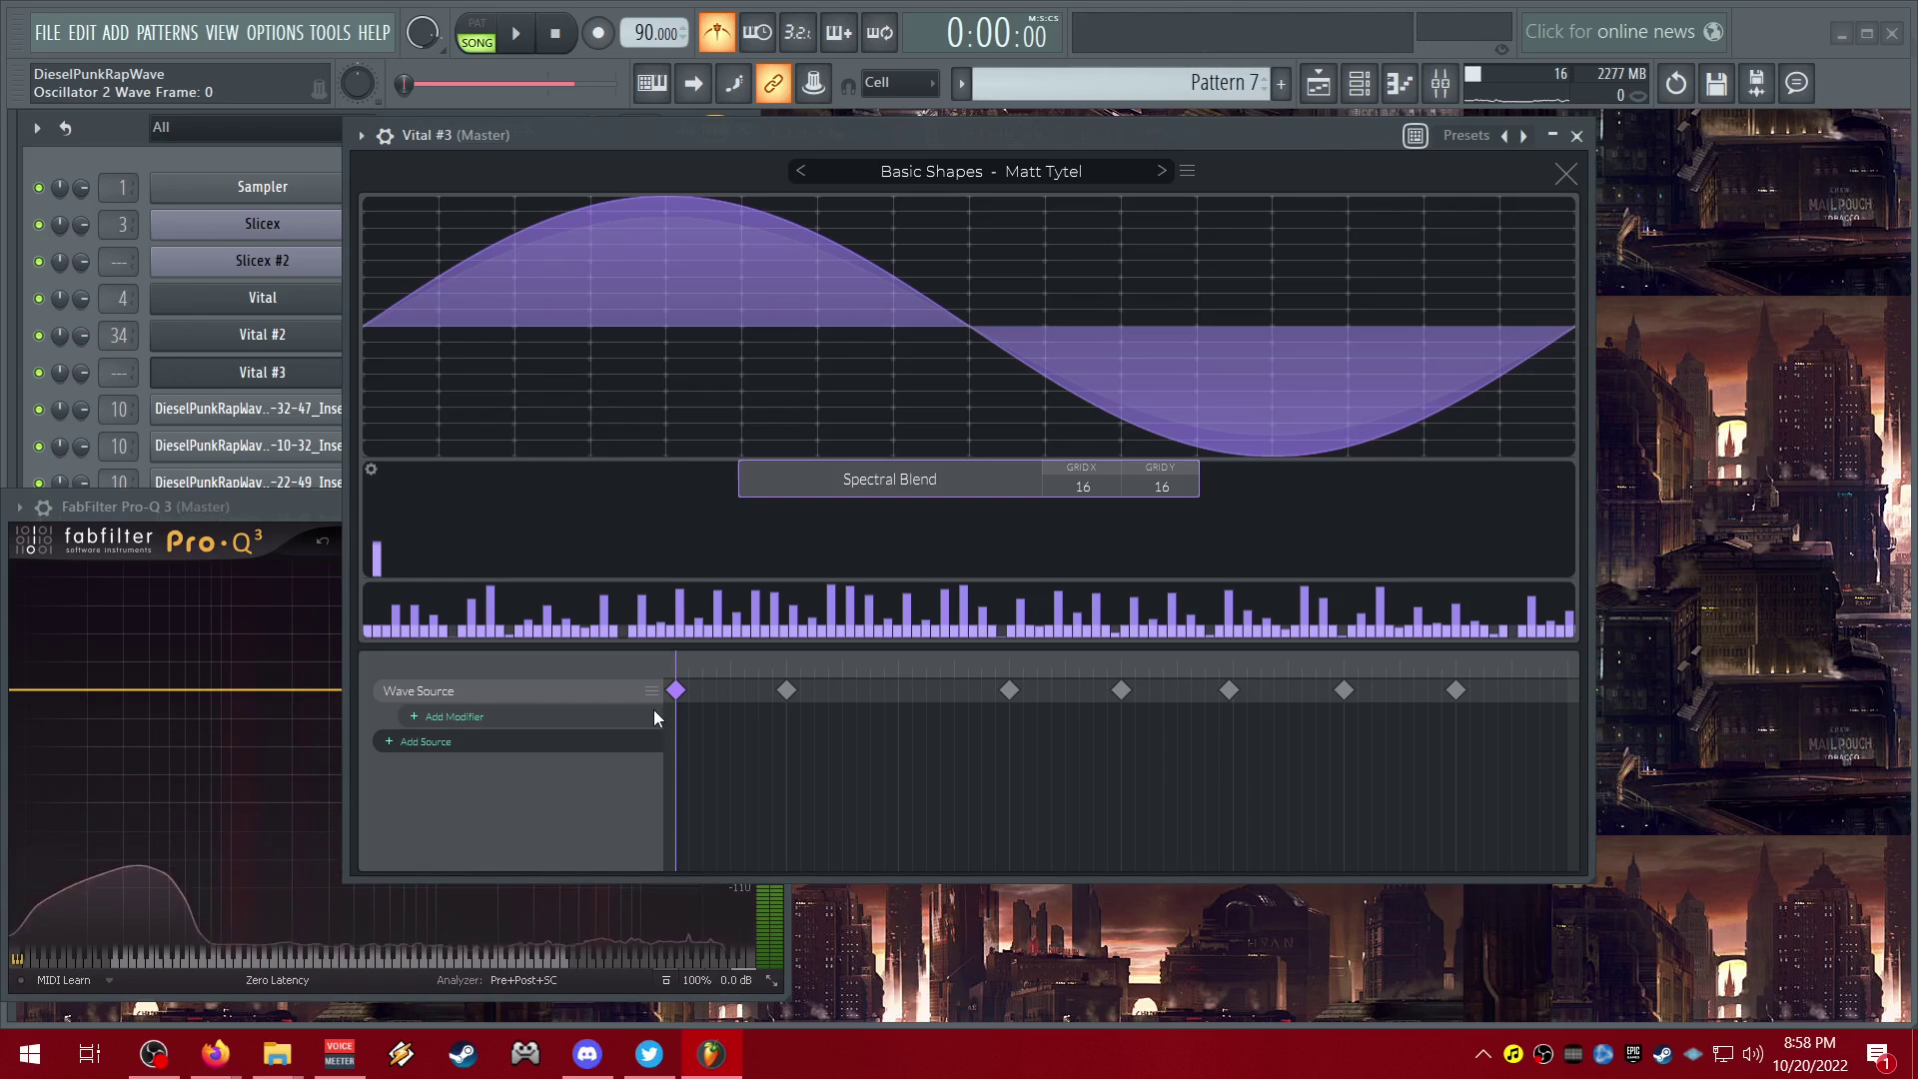
pyautogui.click(879, 487)
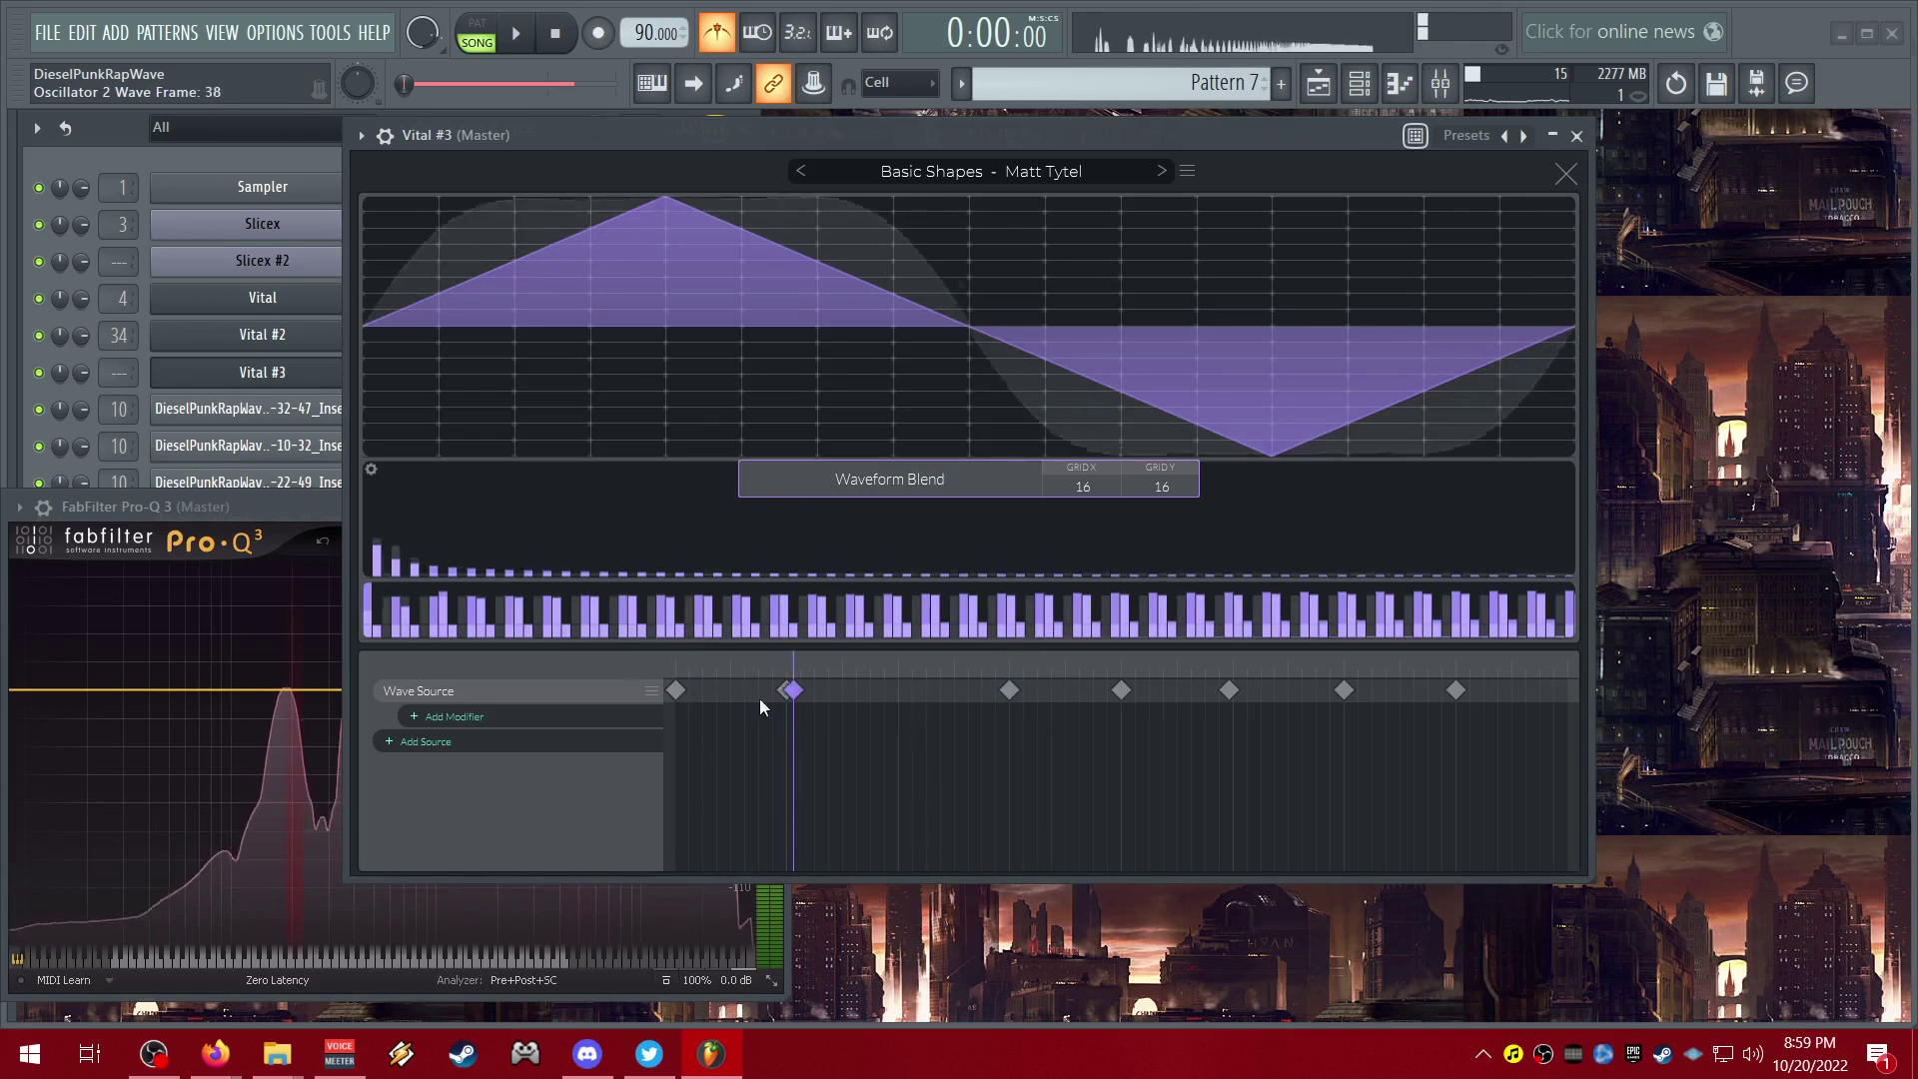
# - Morph across the Basic Shapes frames with None, then Smooth Waveform Blend
pyautogui.click(834, 481)
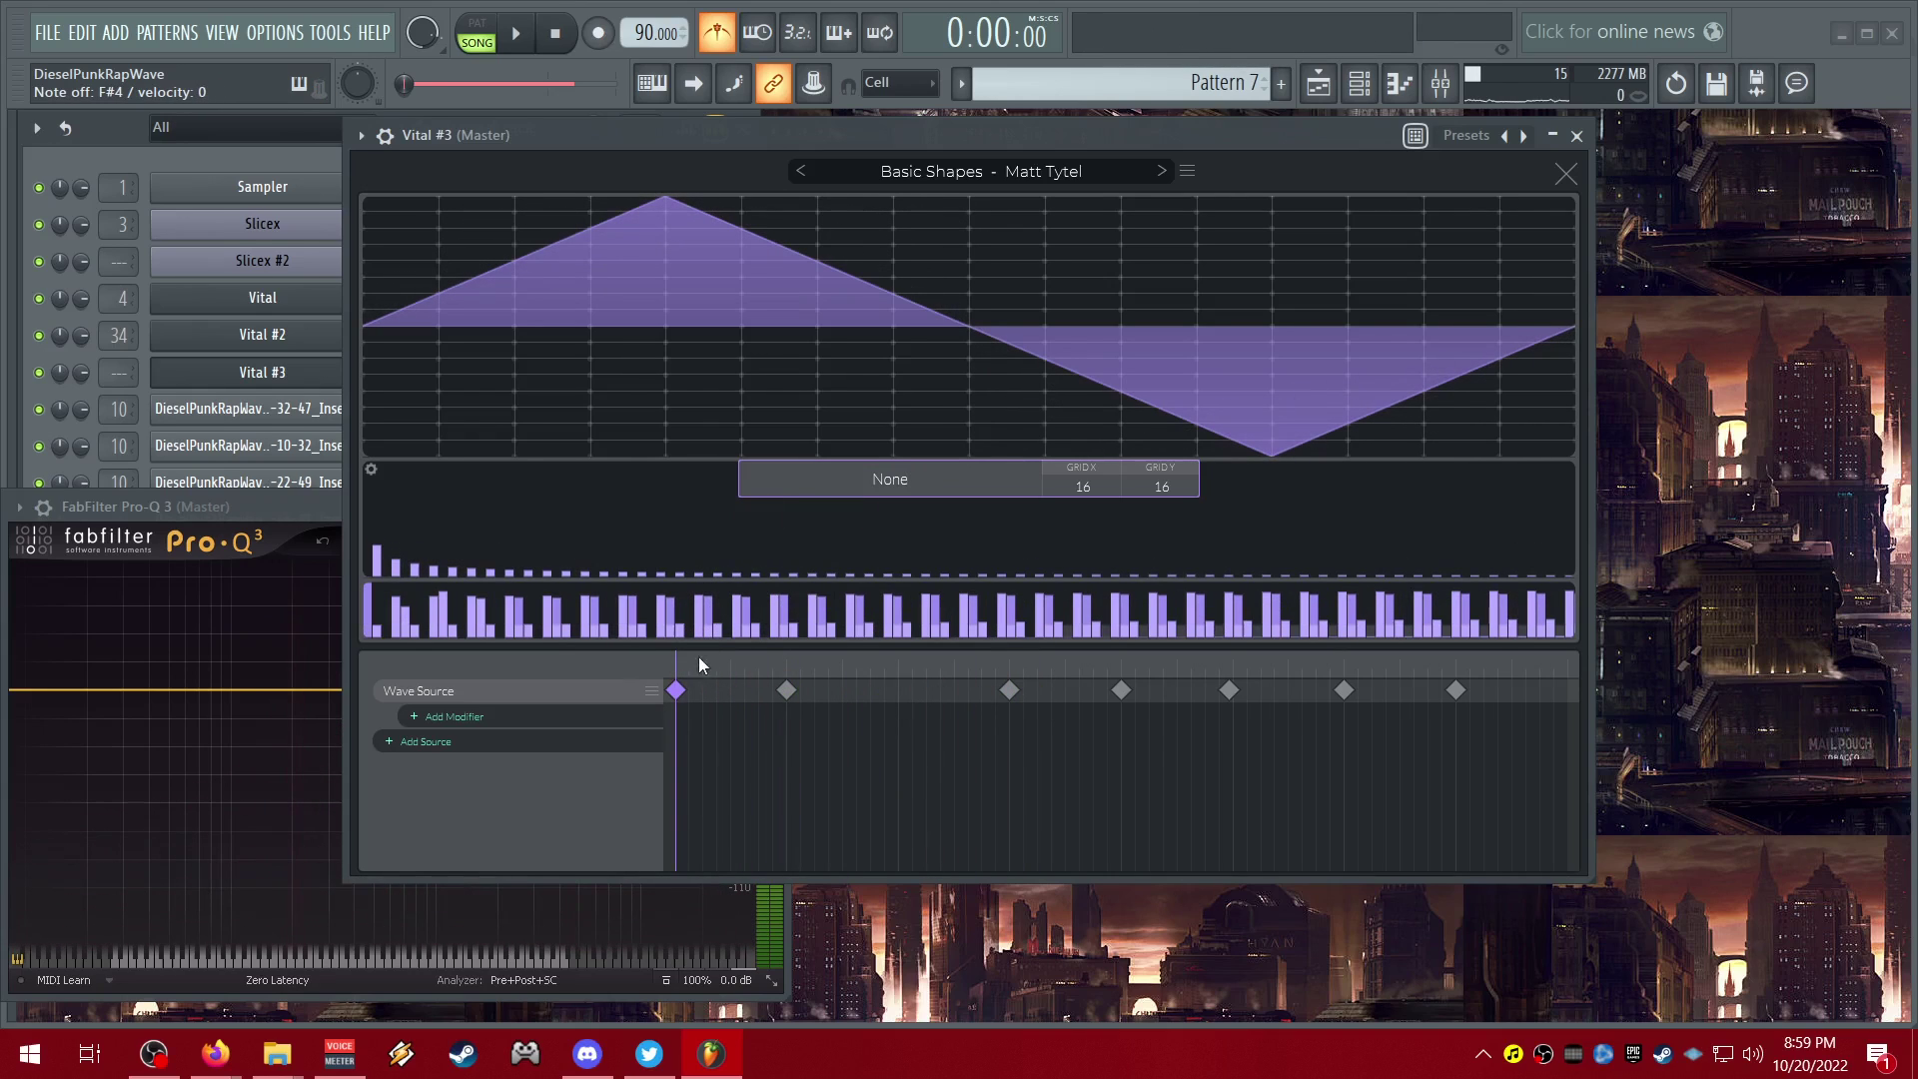
pyautogui.moveTo(677, 692); pyautogui.dragTo(580, 750)
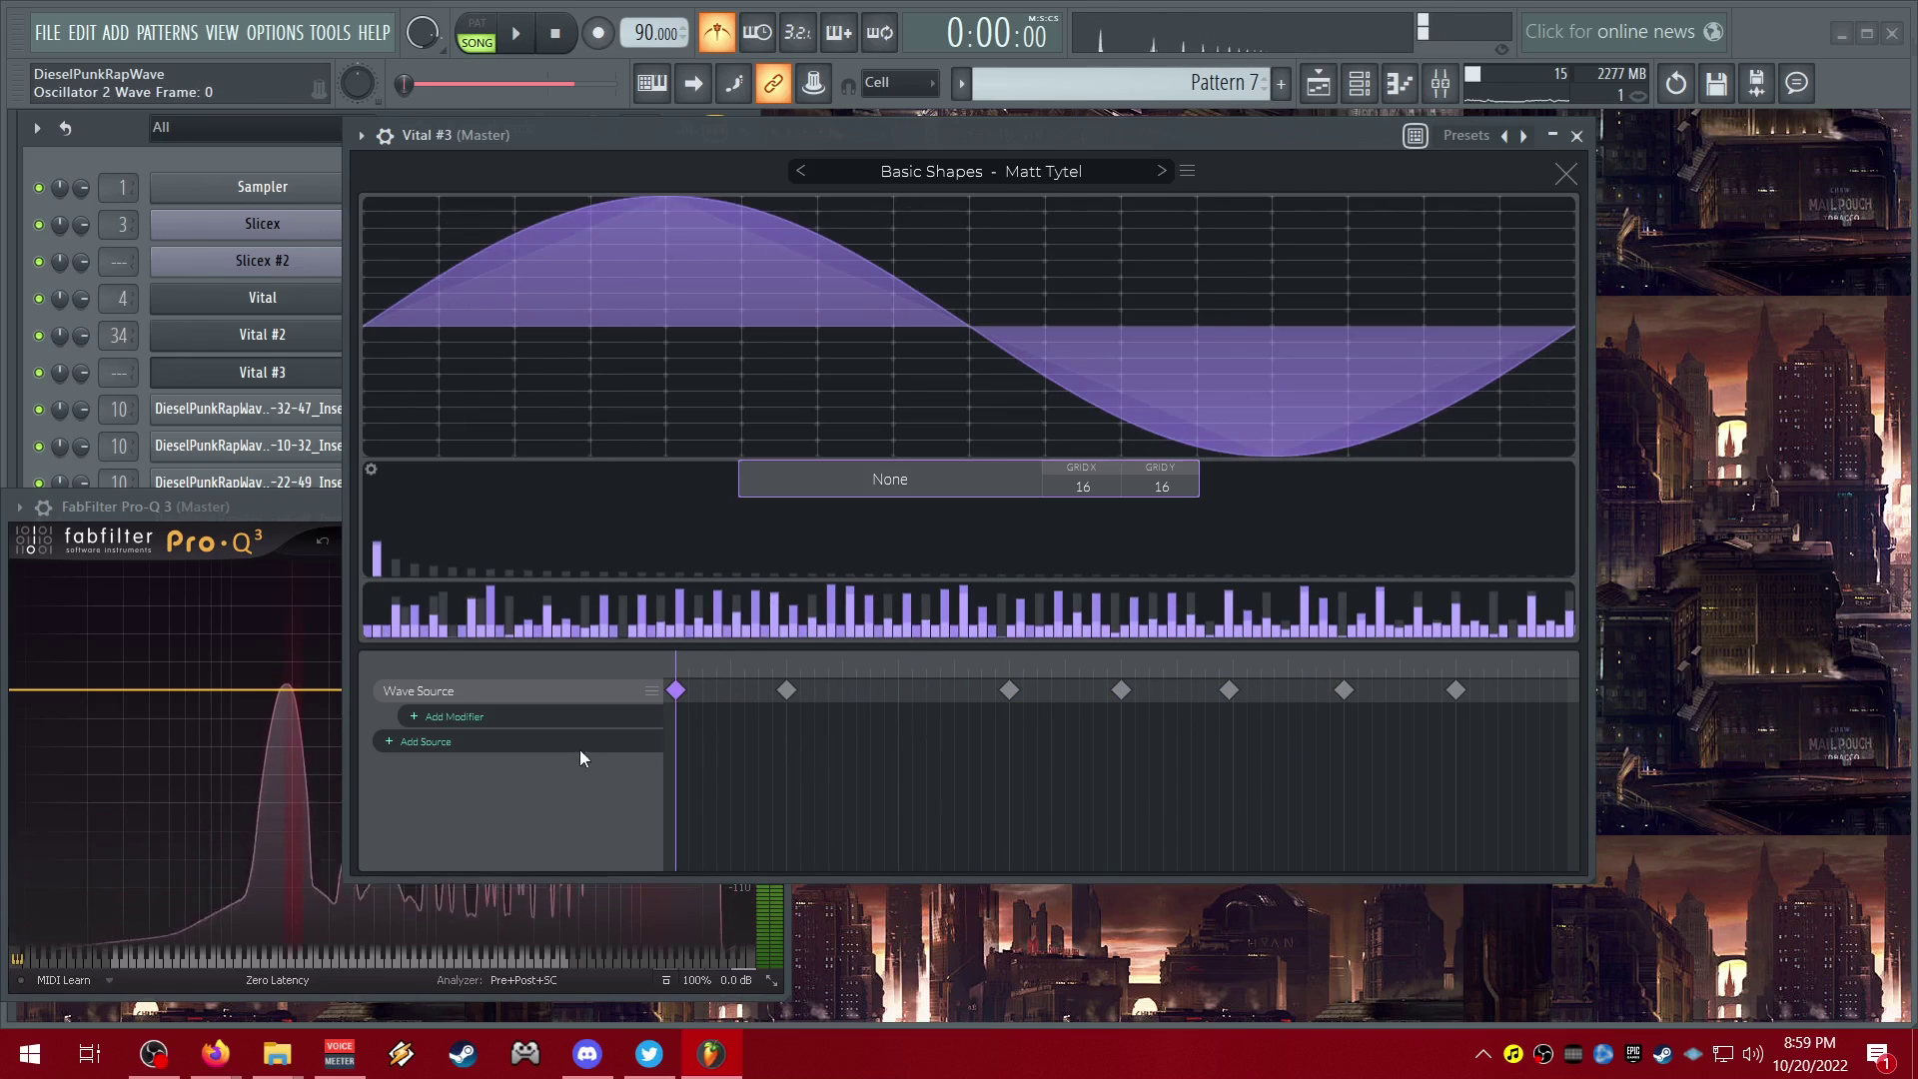
pyautogui.click(907, 485)
pyautogui.click(805, 567)
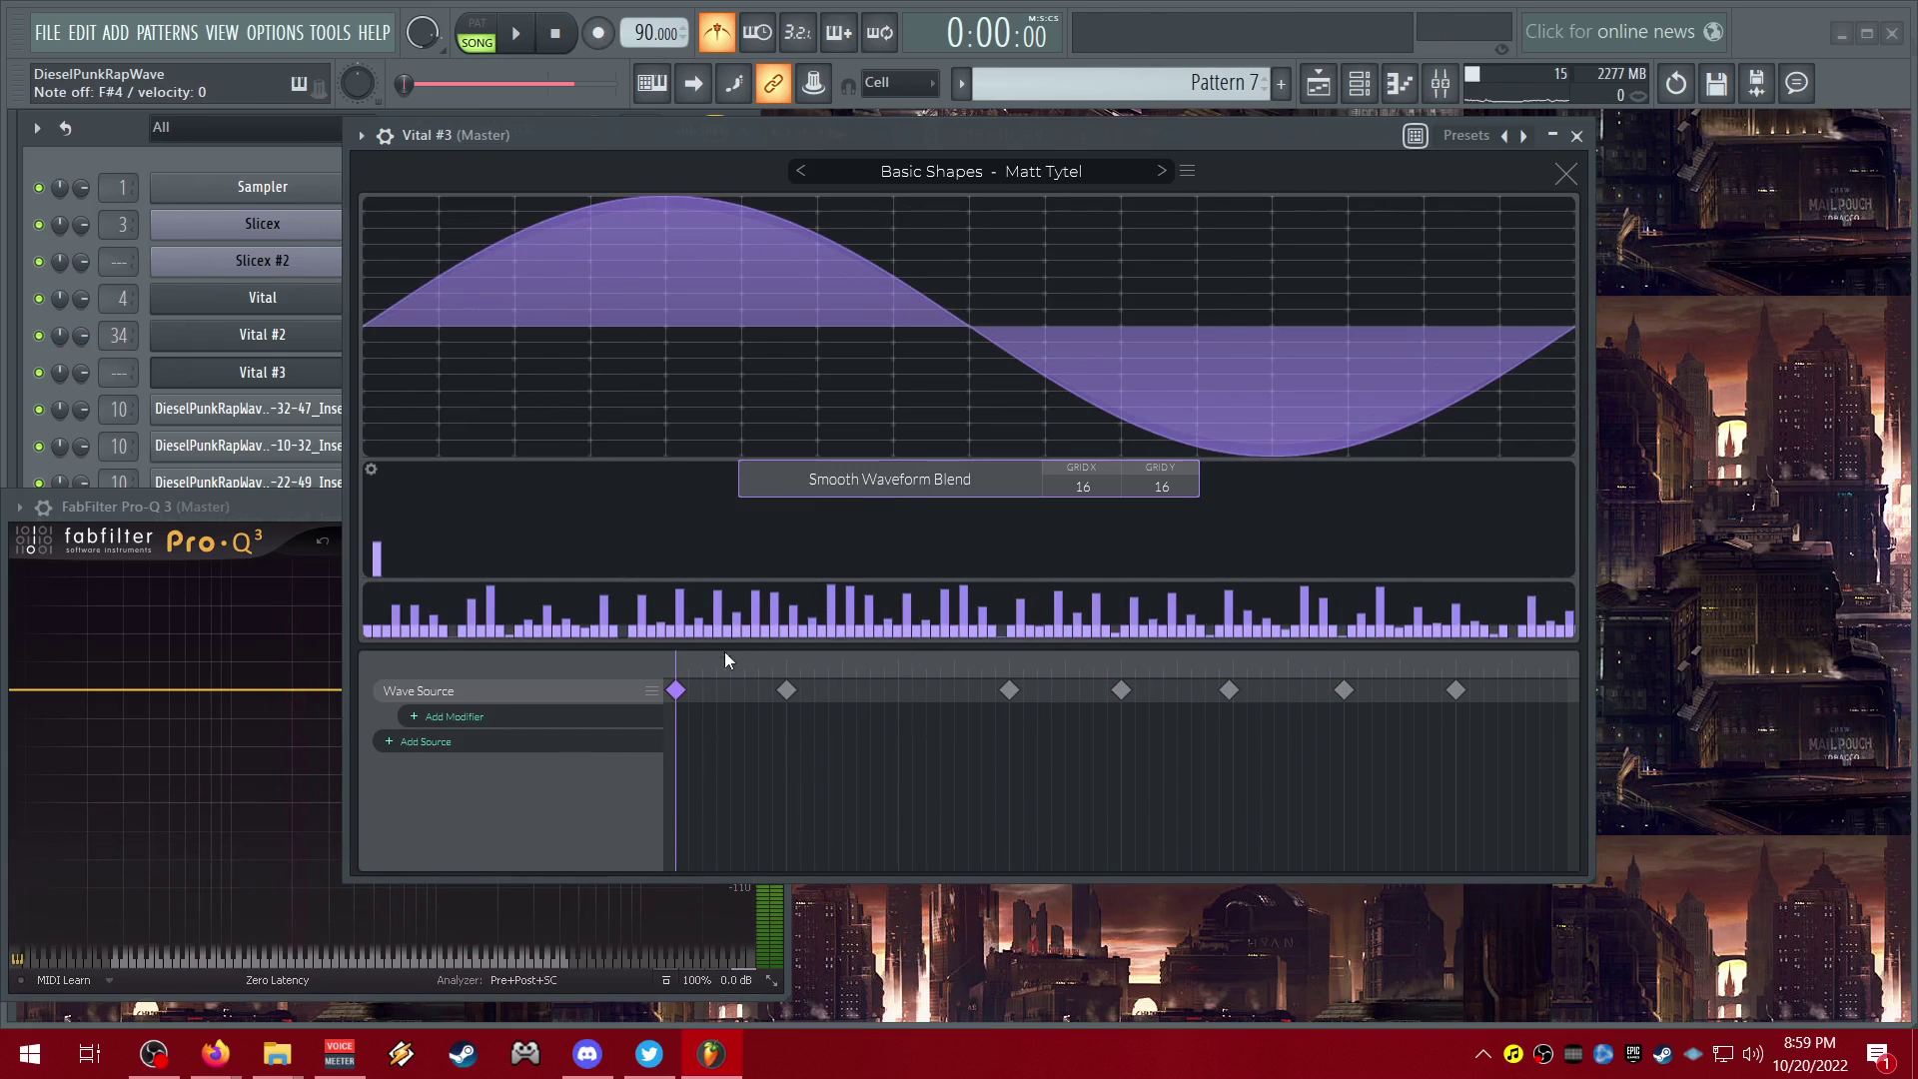
pyautogui.moveTo(677, 693); pyautogui.dragTo(547, 751)
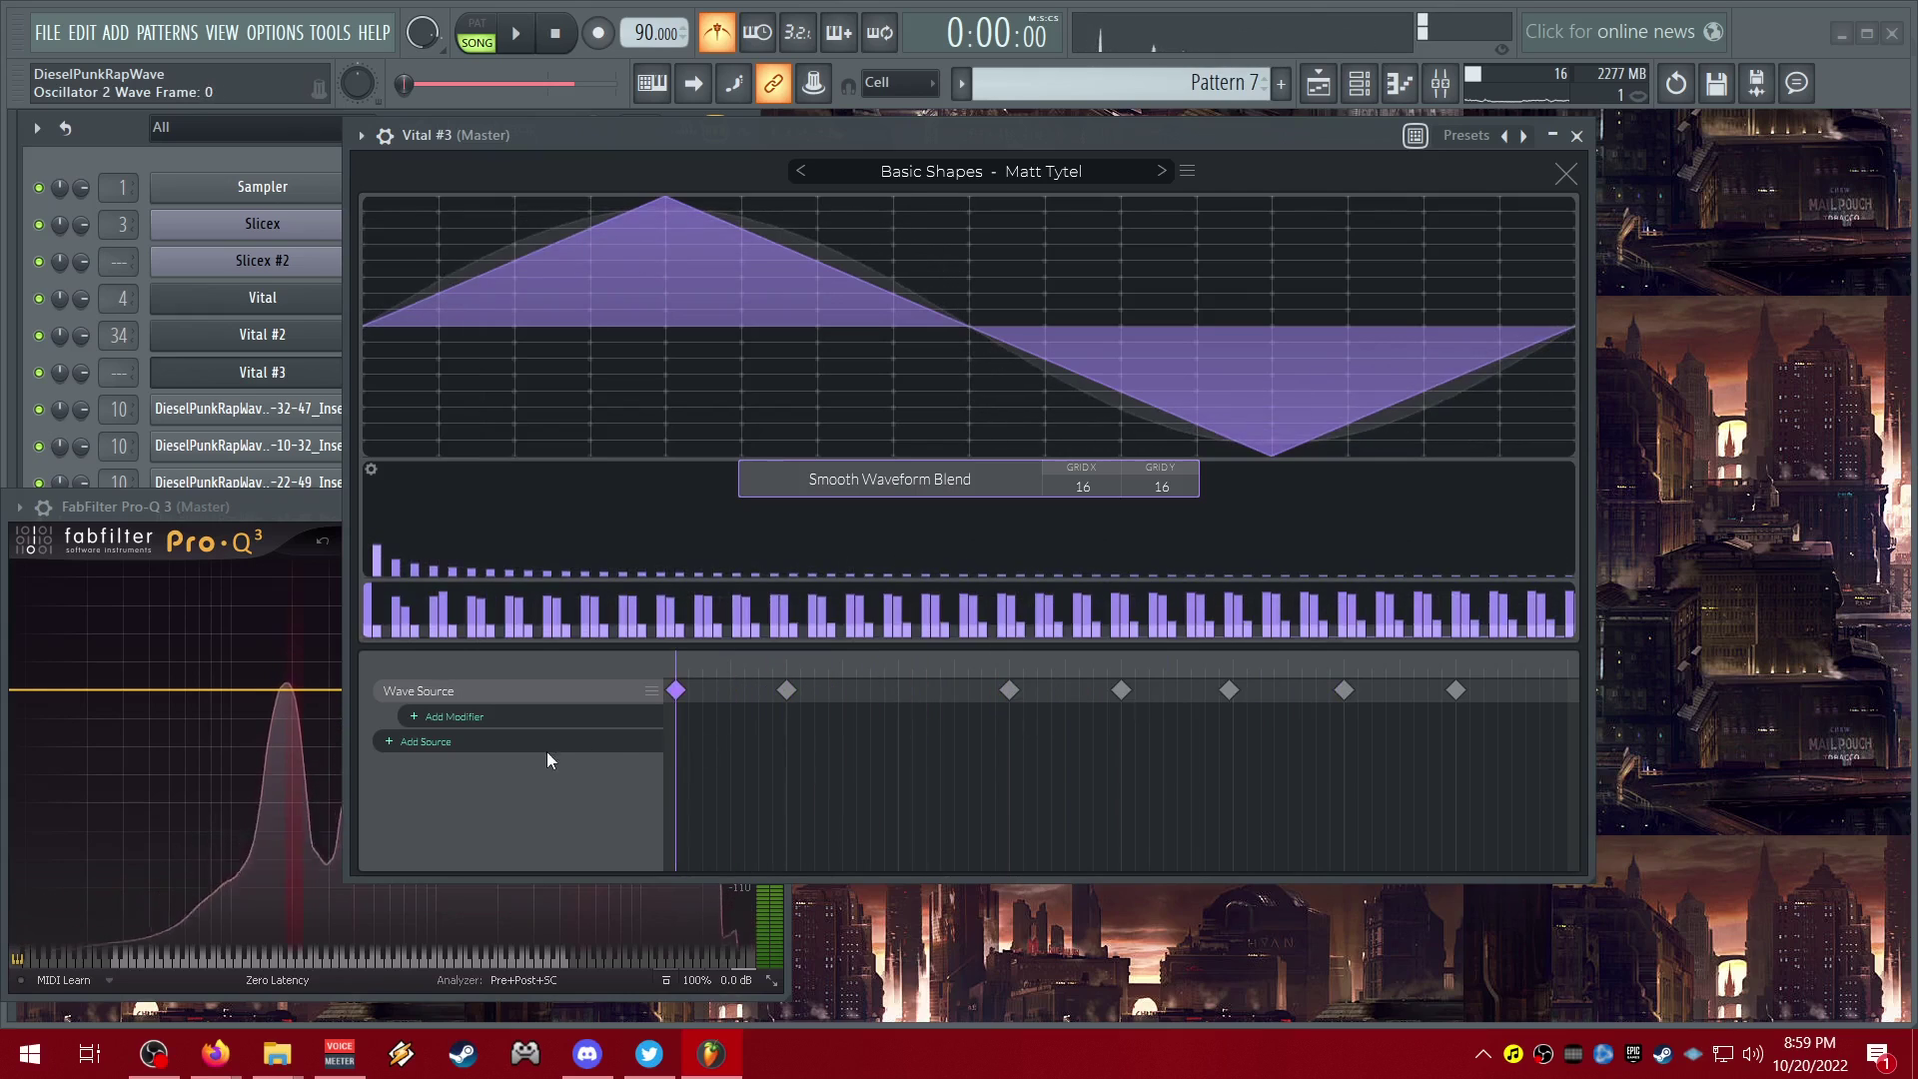
# - Morph across the frames with Spectral Blend, then bring up the wavetable save/import/export menu
pyautogui.click(833, 491)
pyautogui.click(794, 555)
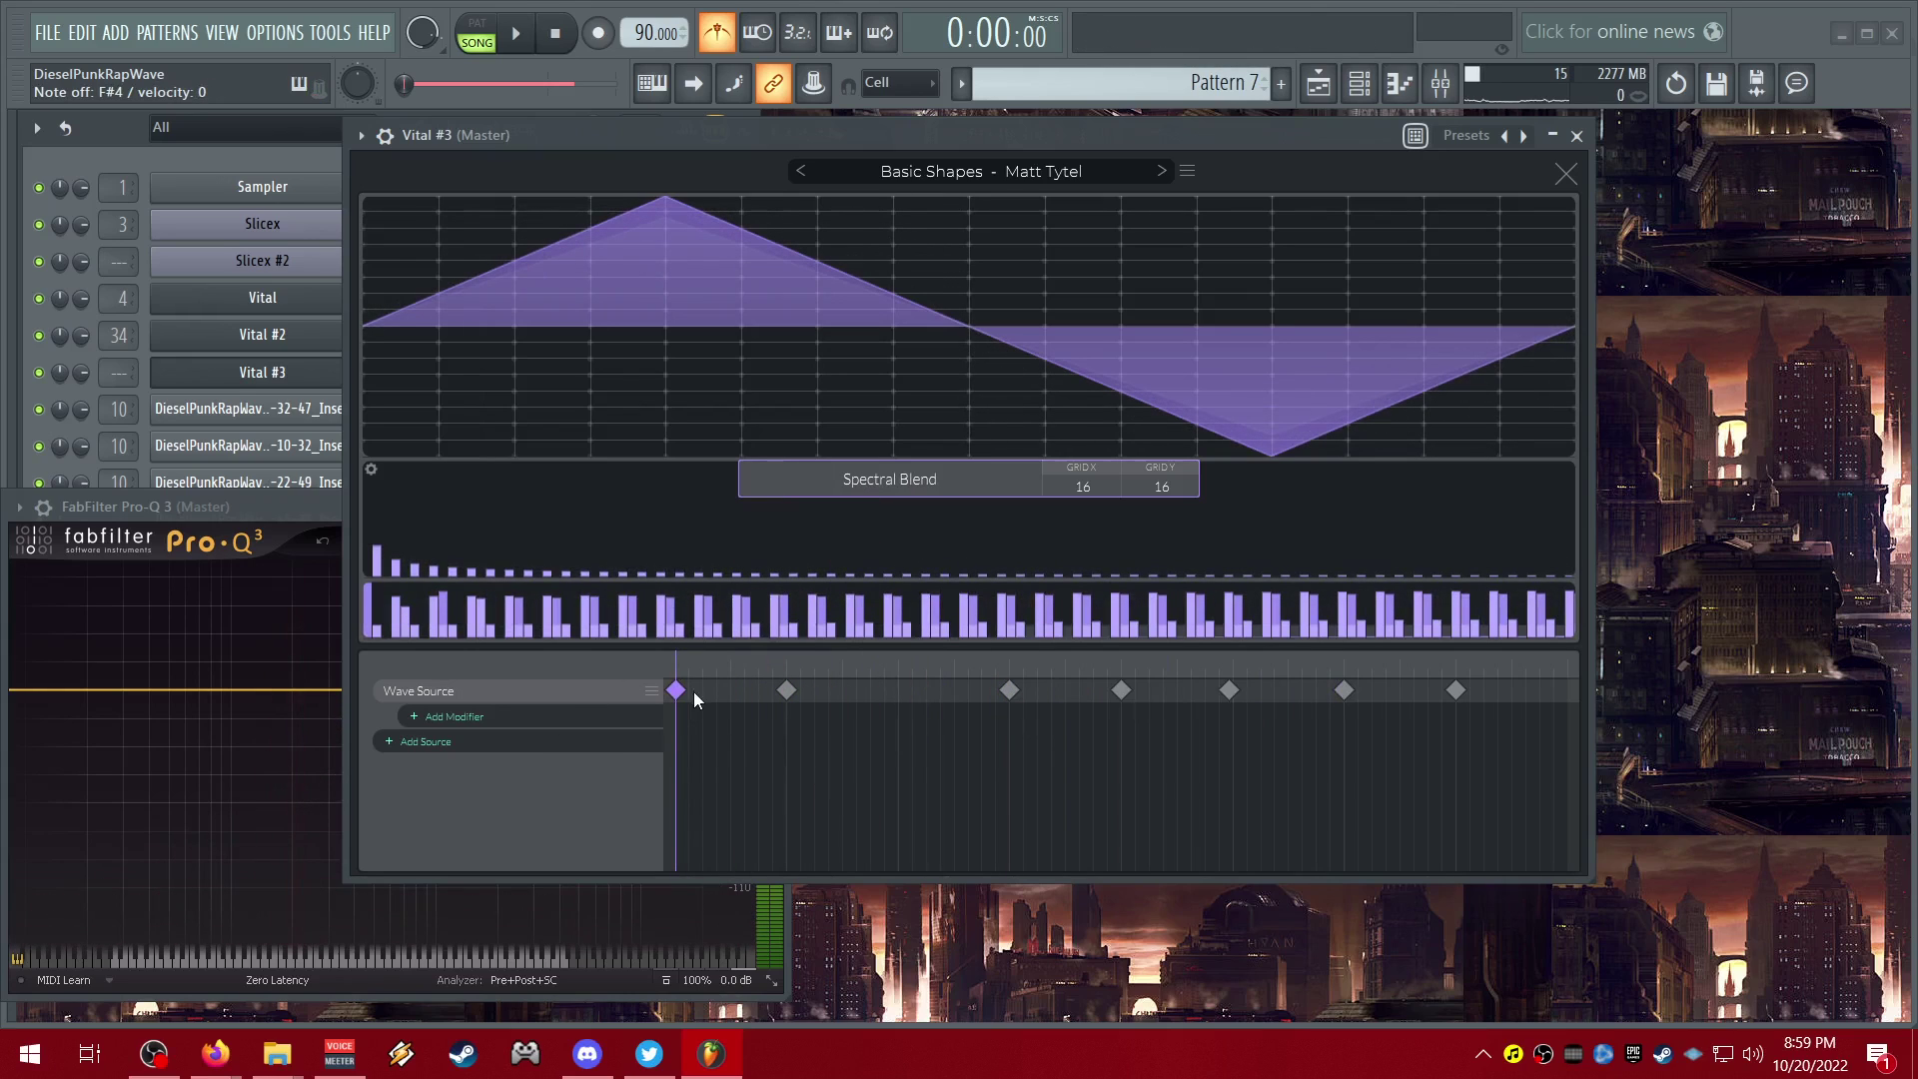
pyautogui.moveTo(678, 694); pyautogui.dragTo(665, 751)
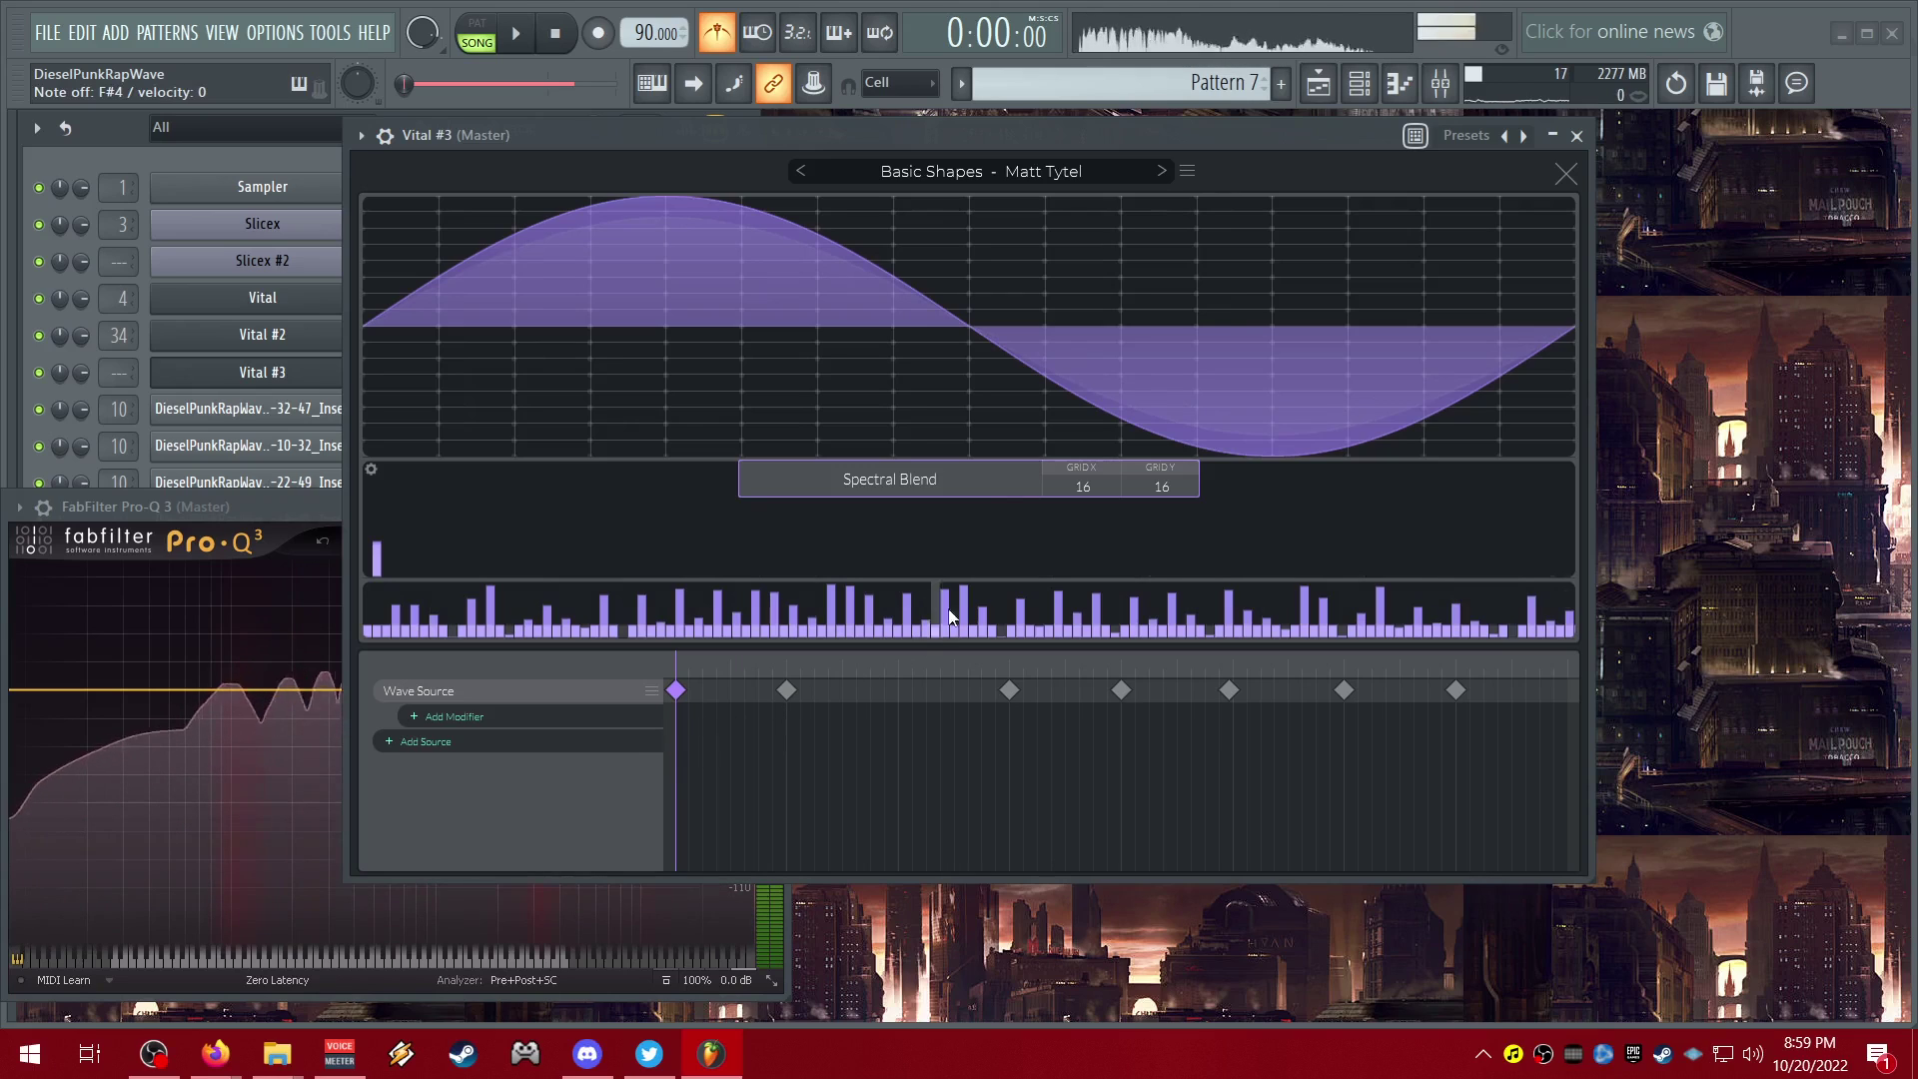
pyautogui.click(1184, 172)
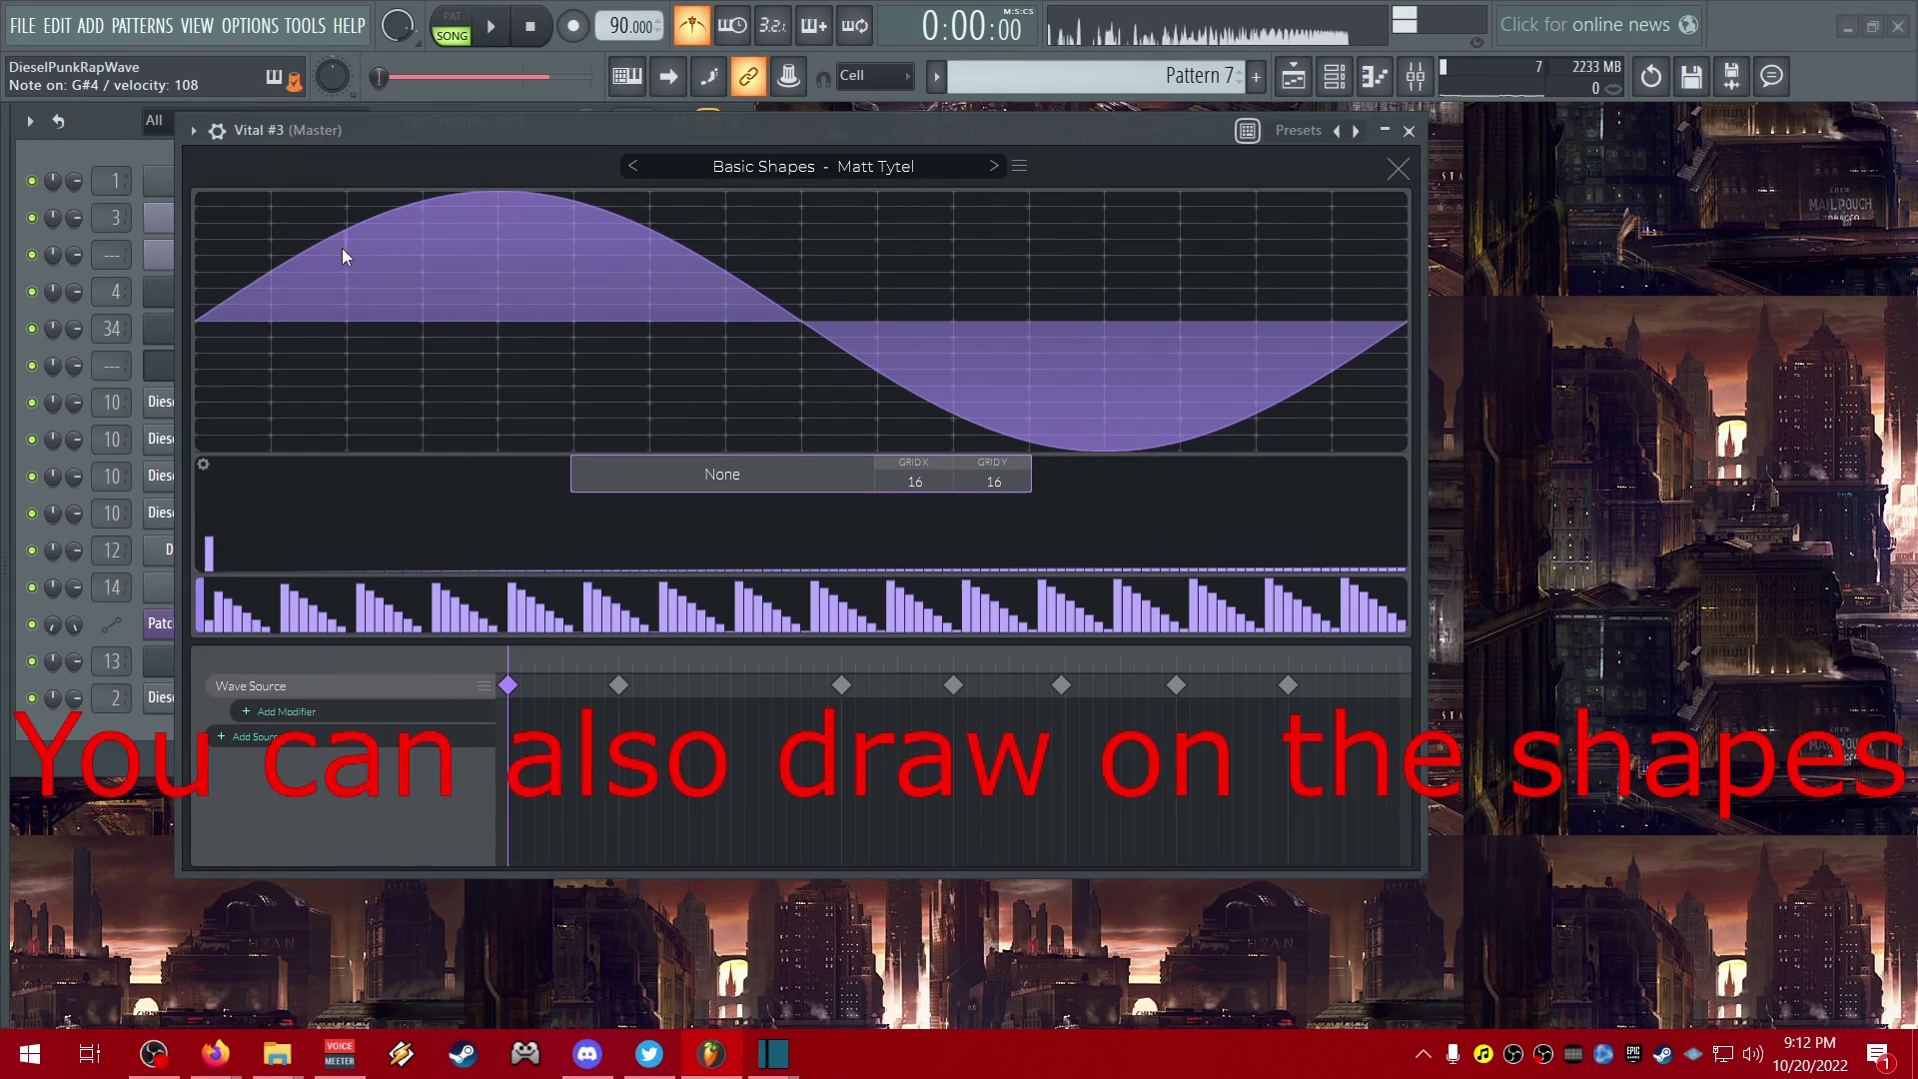
# - Hand-draw spikes, a slope and a step into the first frame, then flip it vertically and horizontally
pyautogui.moveTo(325, 358)
pyautogui.mouseDown()
pyautogui.moveTo(391, 306)
pyautogui.moveTo(471, 343)
pyautogui.moveTo(485, 317)
pyautogui.moveTo(644, 317)
pyautogui.mouseUp()
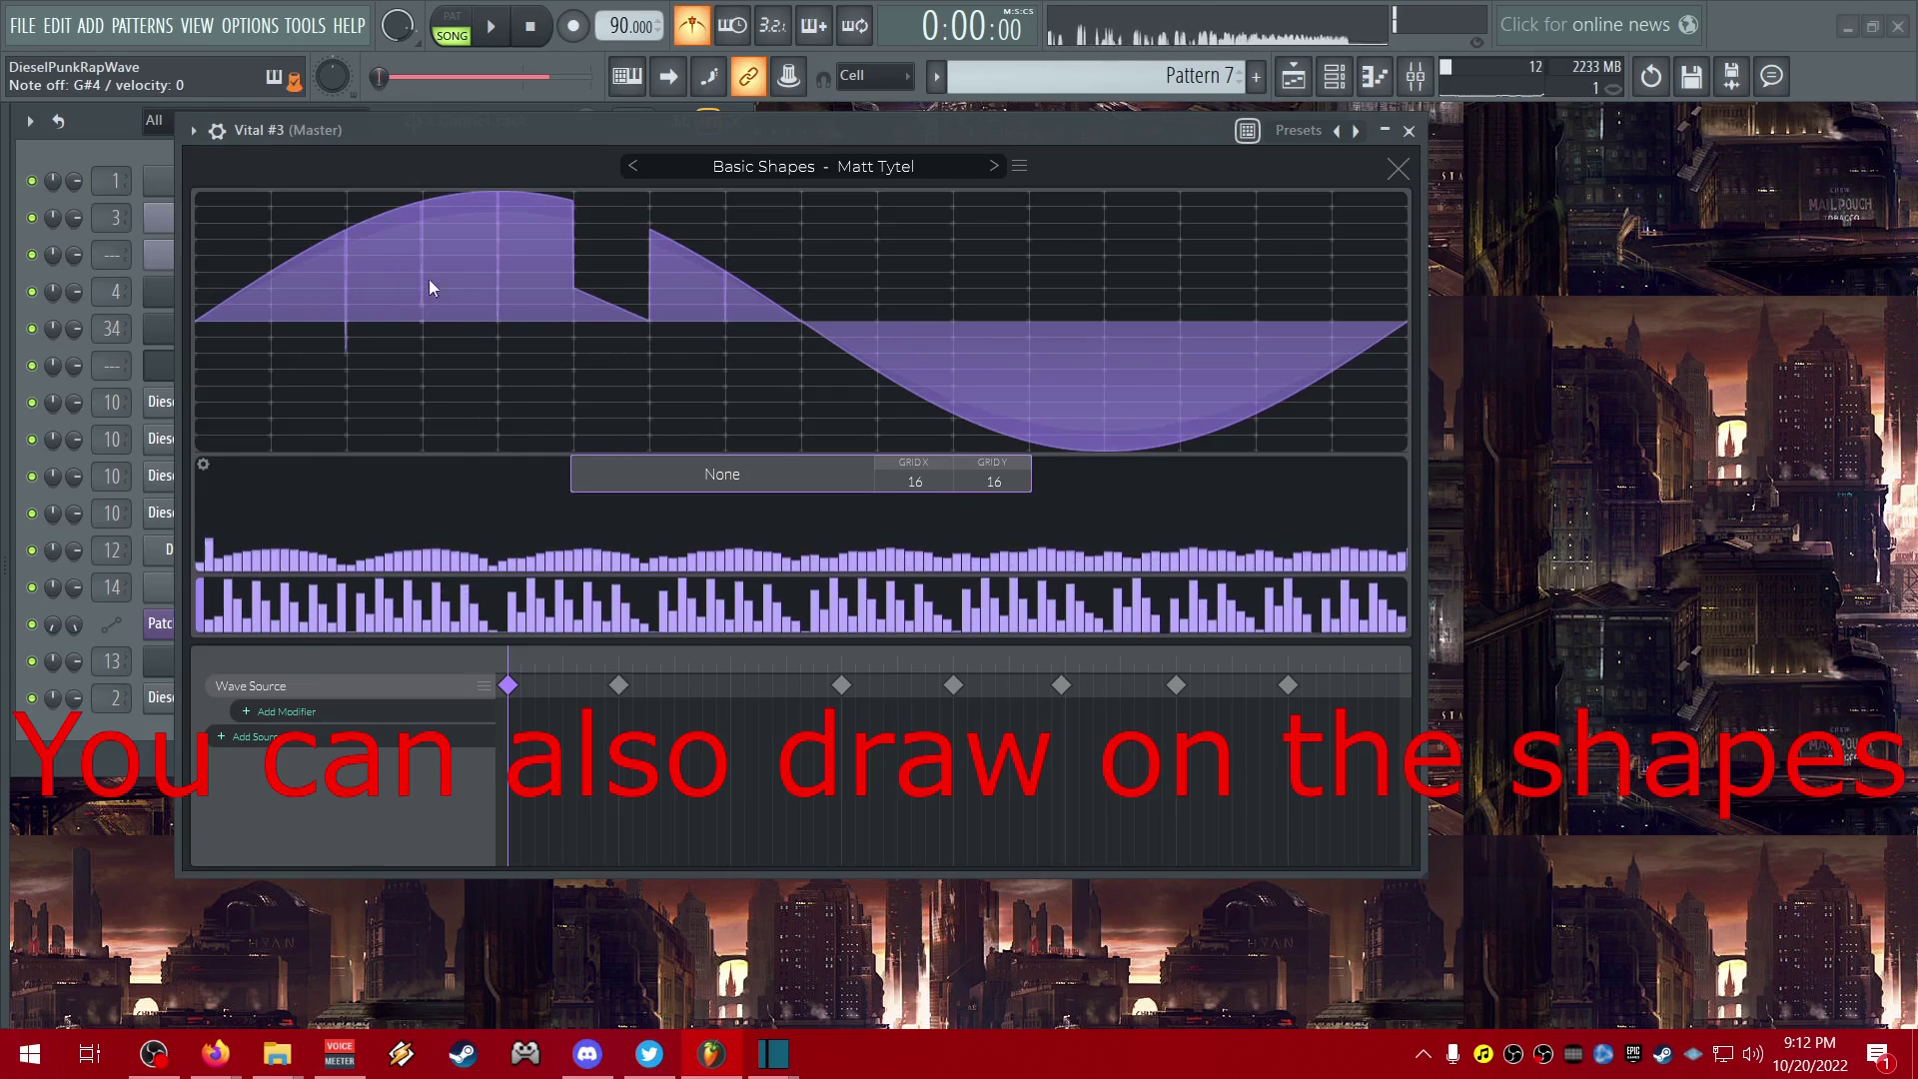
pyautogui.moveTo(391, 310); pyautogui.dragTo(697, 279)
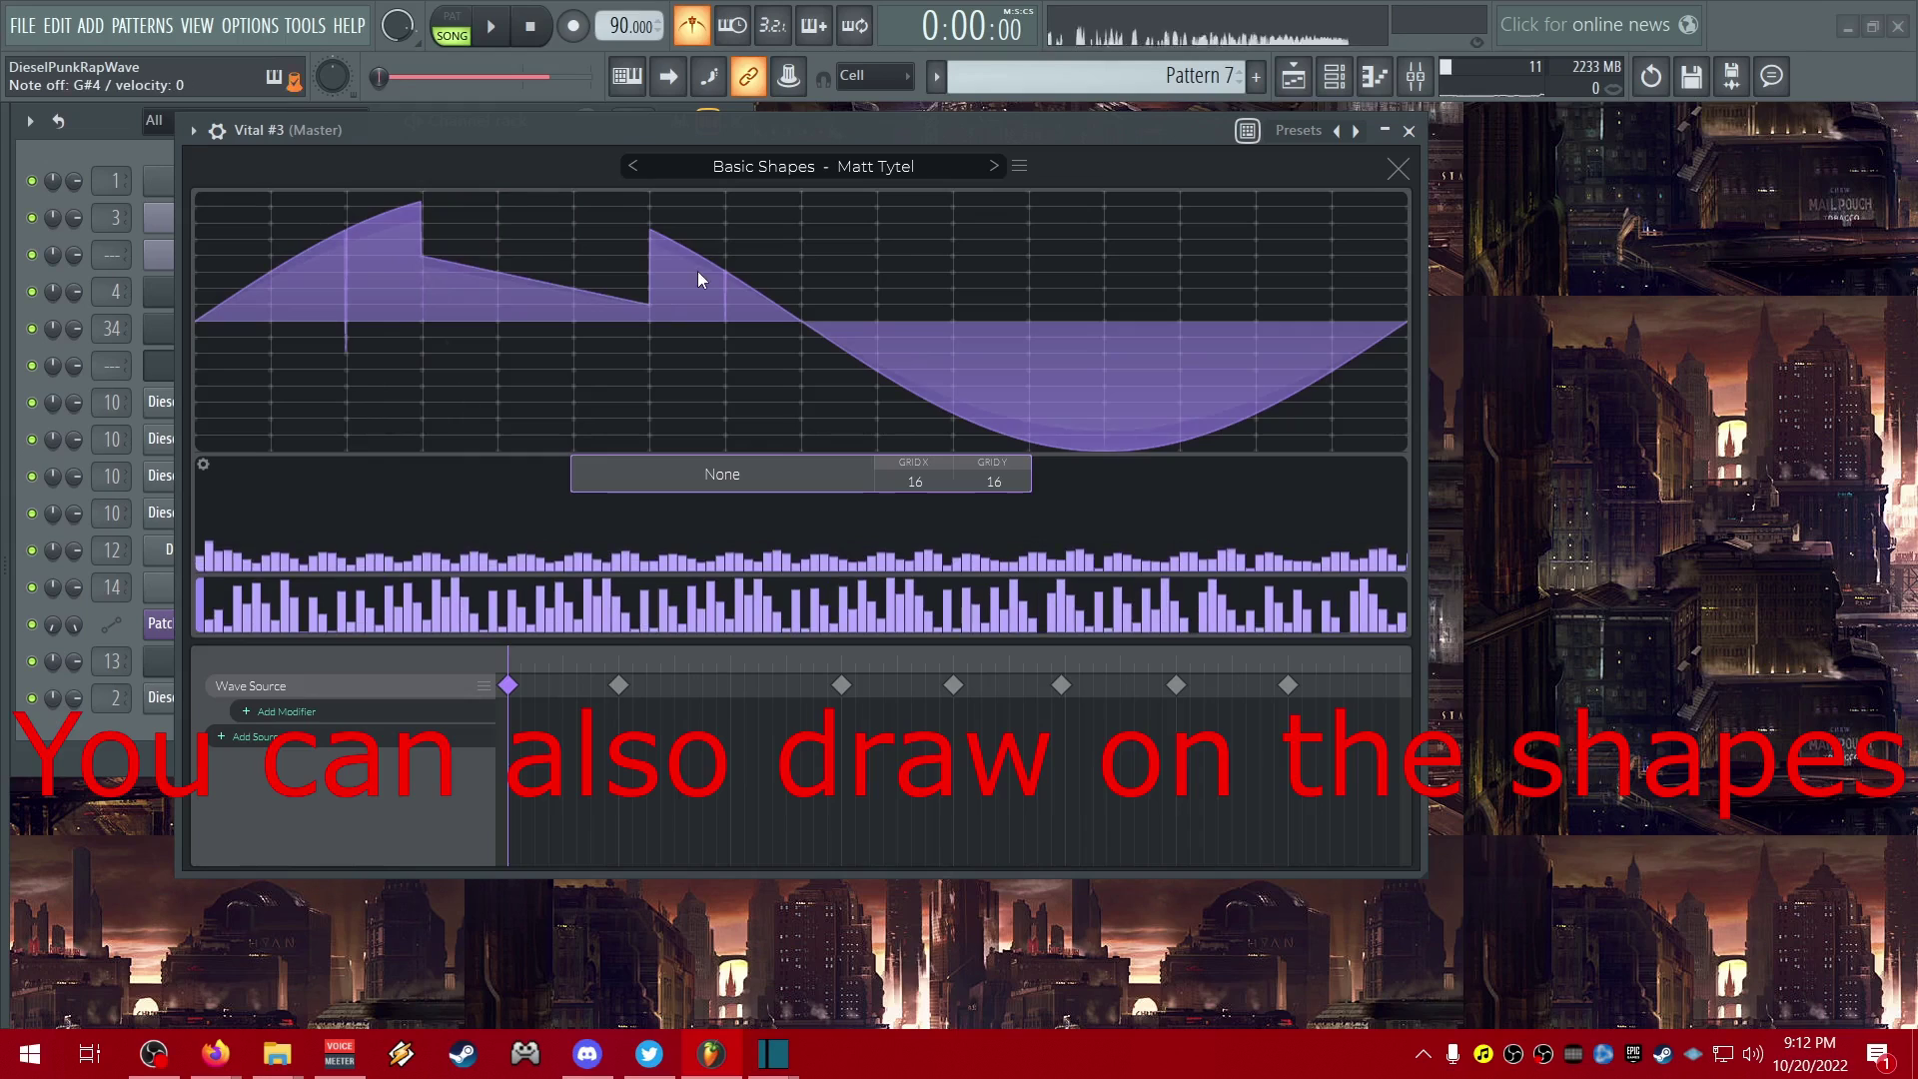
pyautogui.moveTo(471, 344)
pyautogui.mouseDown()
pyautogui.moveTo(433, 346)
pyautogui.moveTo(498, 307)
pyautogui.mouseUp()
pyautogui.rightClick(501, 313)
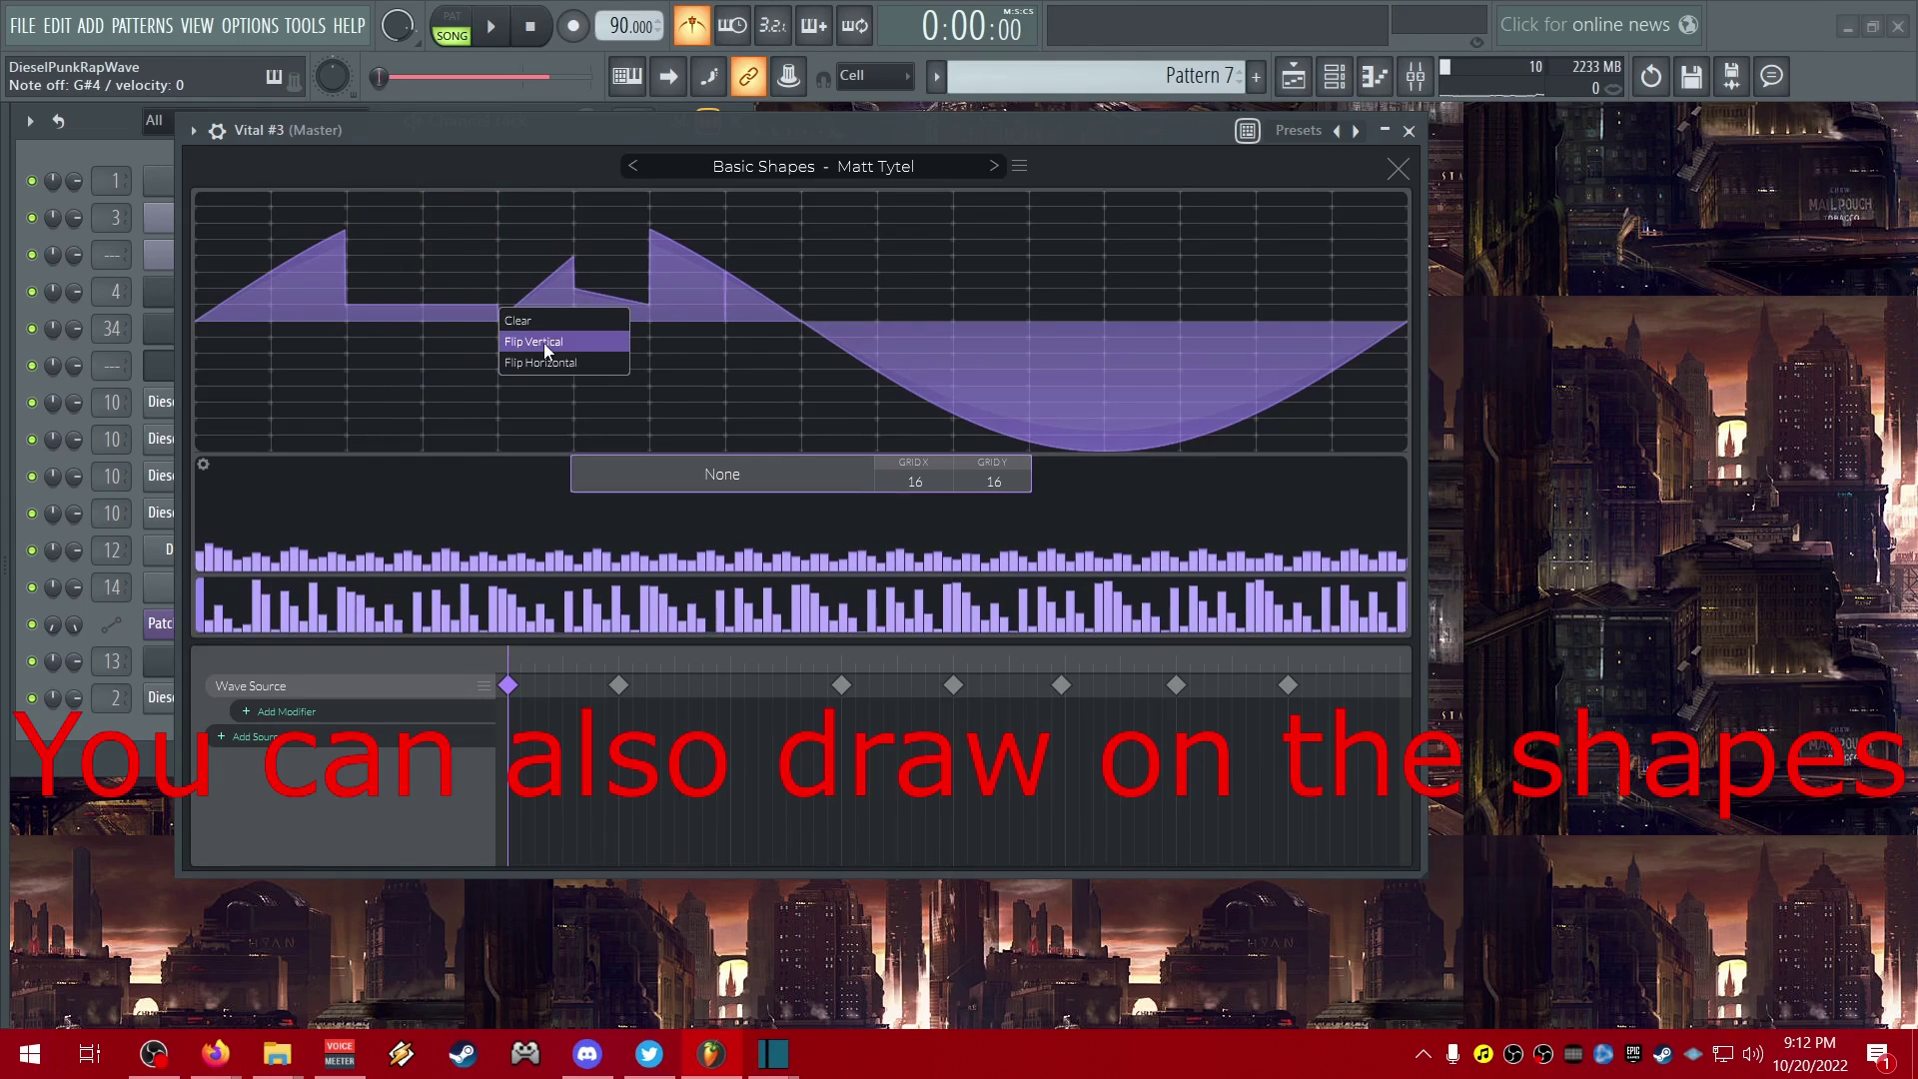
pyautogui.click(545, 344)
pyautogui.rightClick(692, 302)
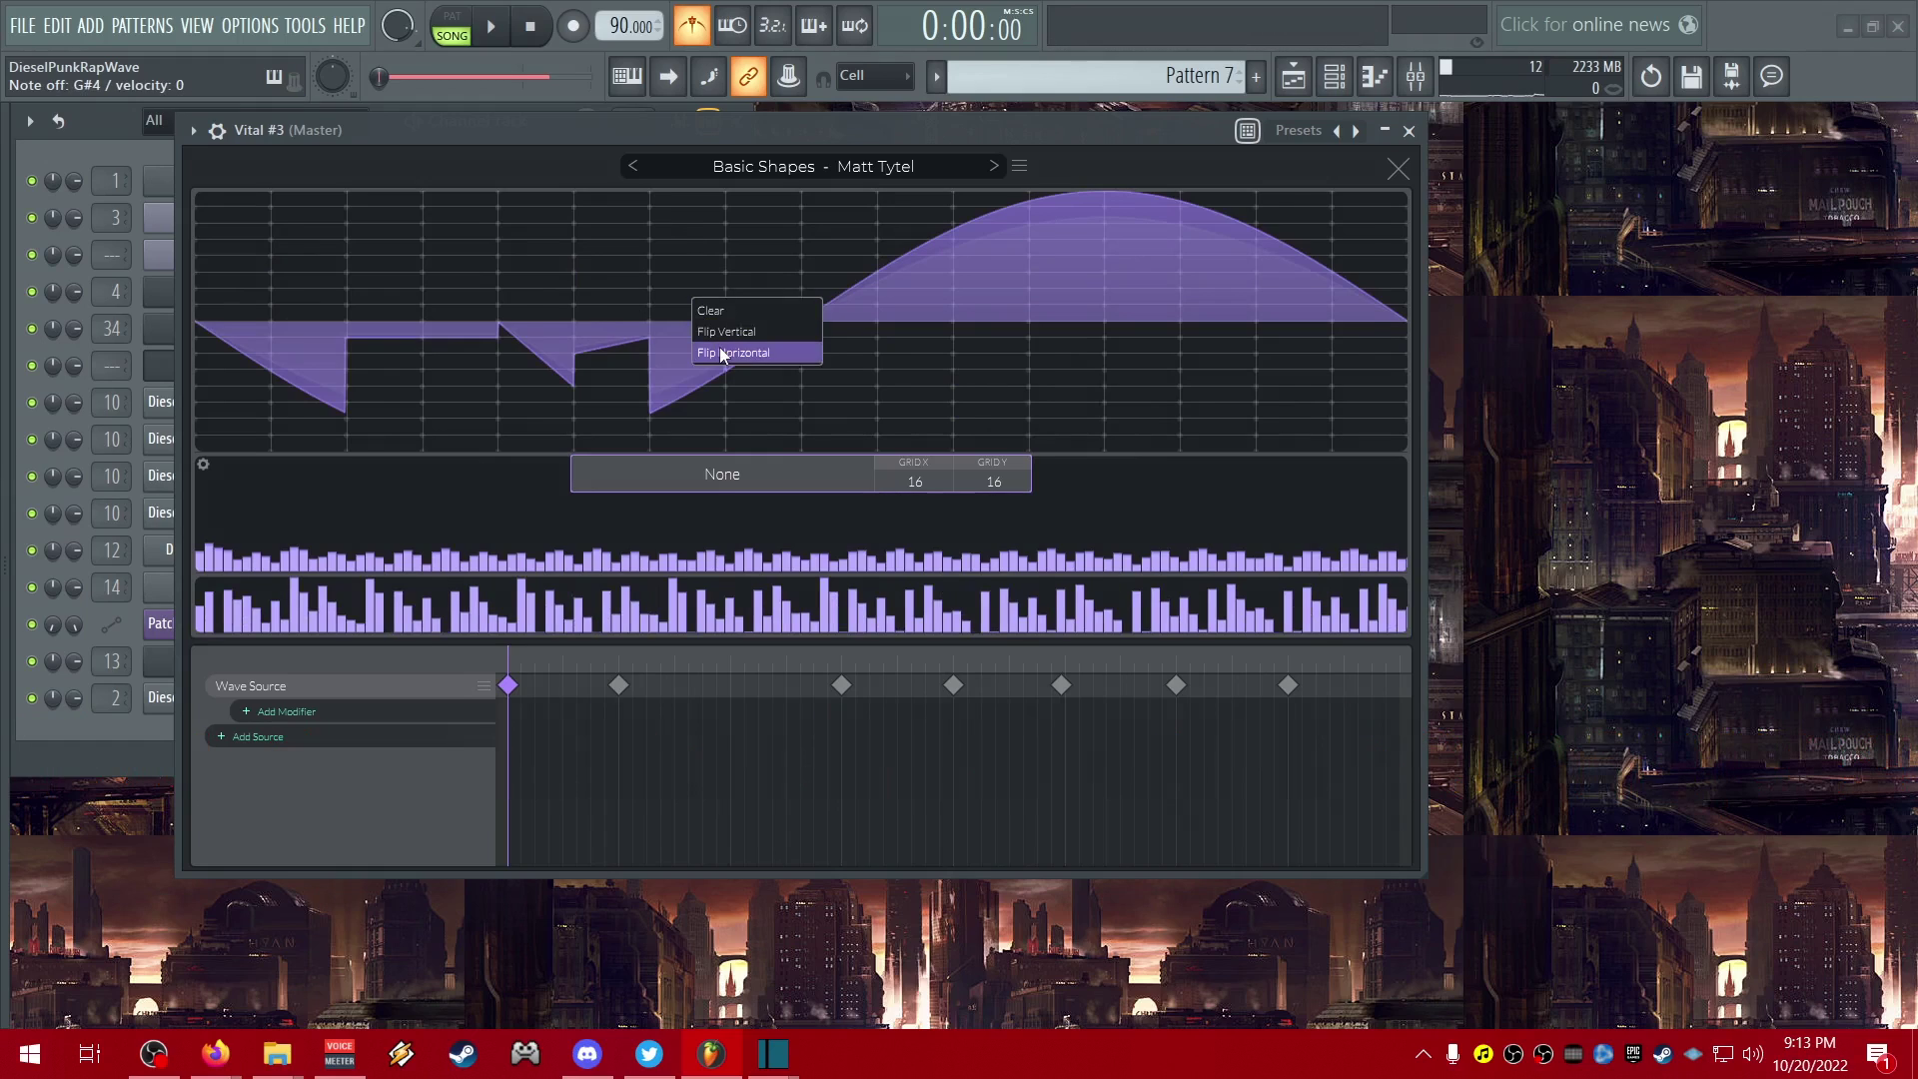
pyautogui.click(720, 355)
# - Carve cuts into the wave, set the spectrum display to Power Scale, and draw a raised block
pyautogui.moveTo(645, 250); pyautogui.dragTo(466, 418)
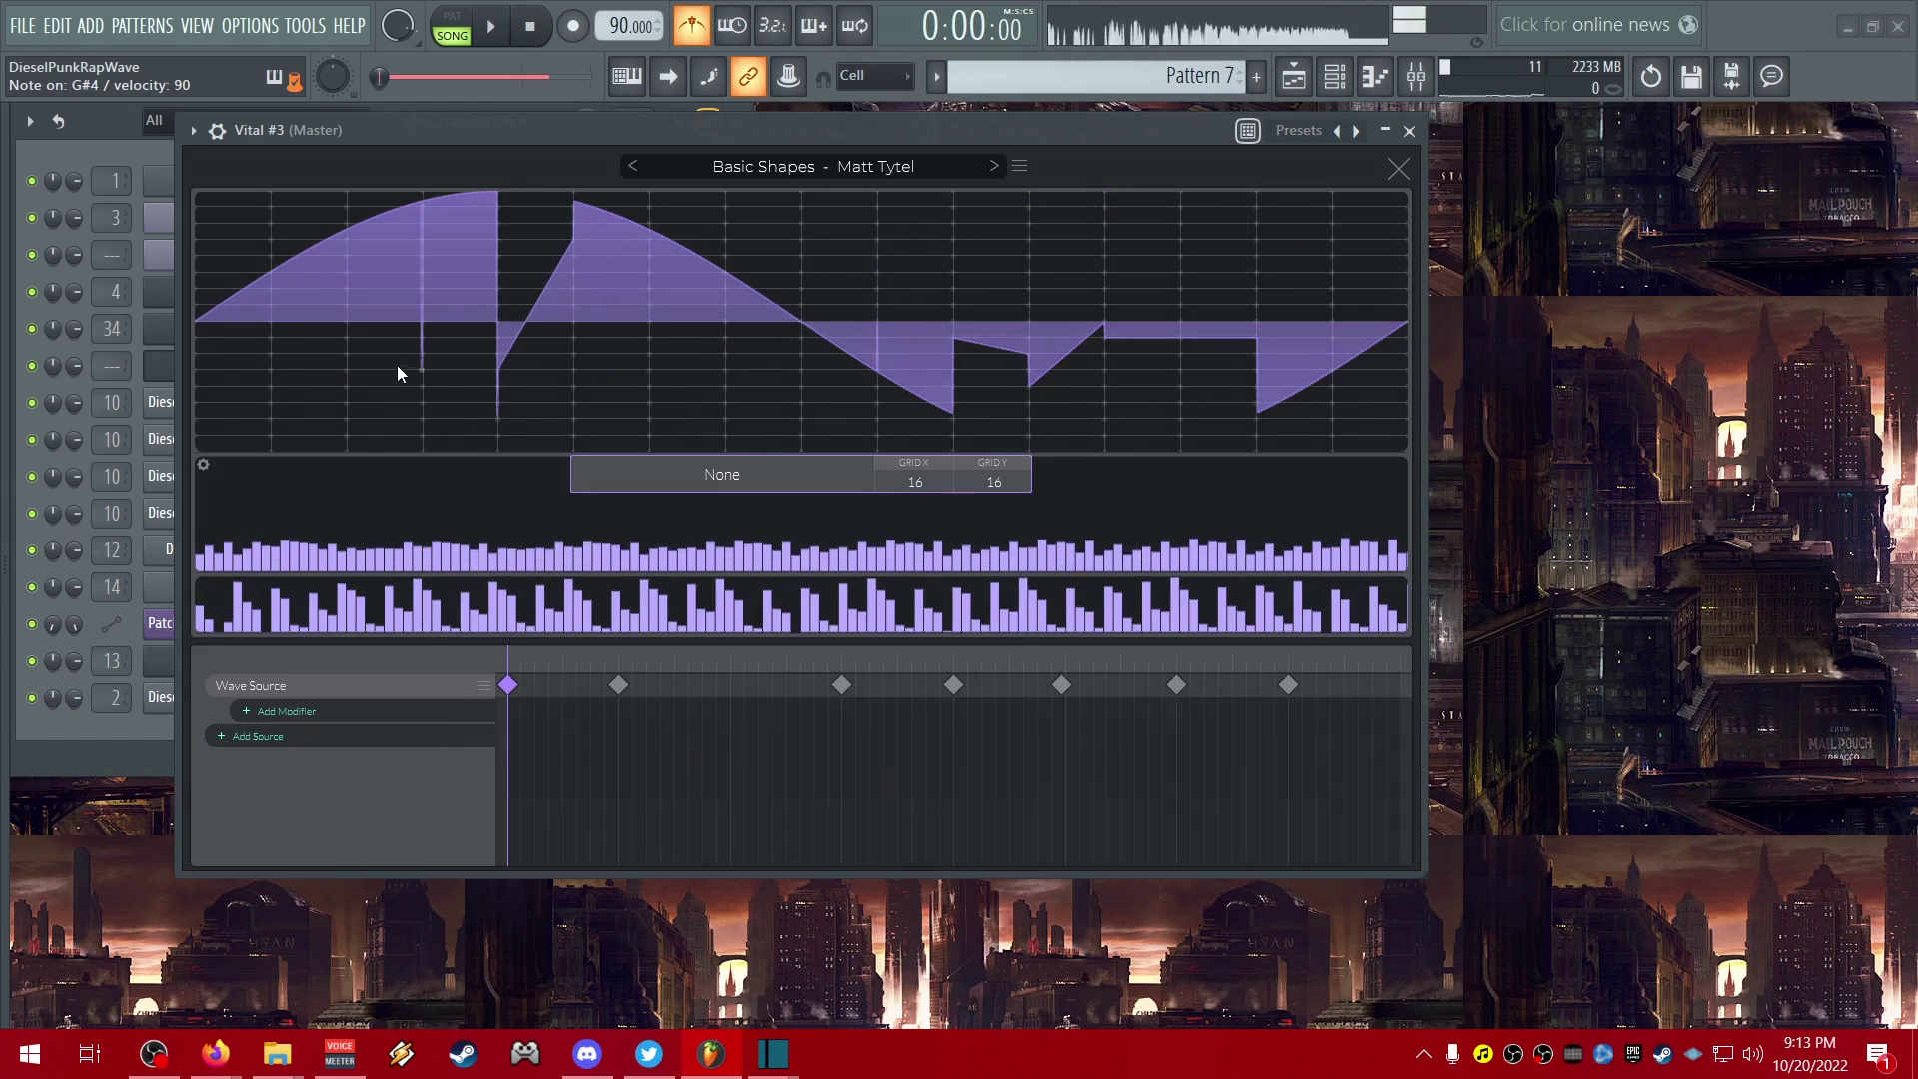
pyautogui.click(205, 462)
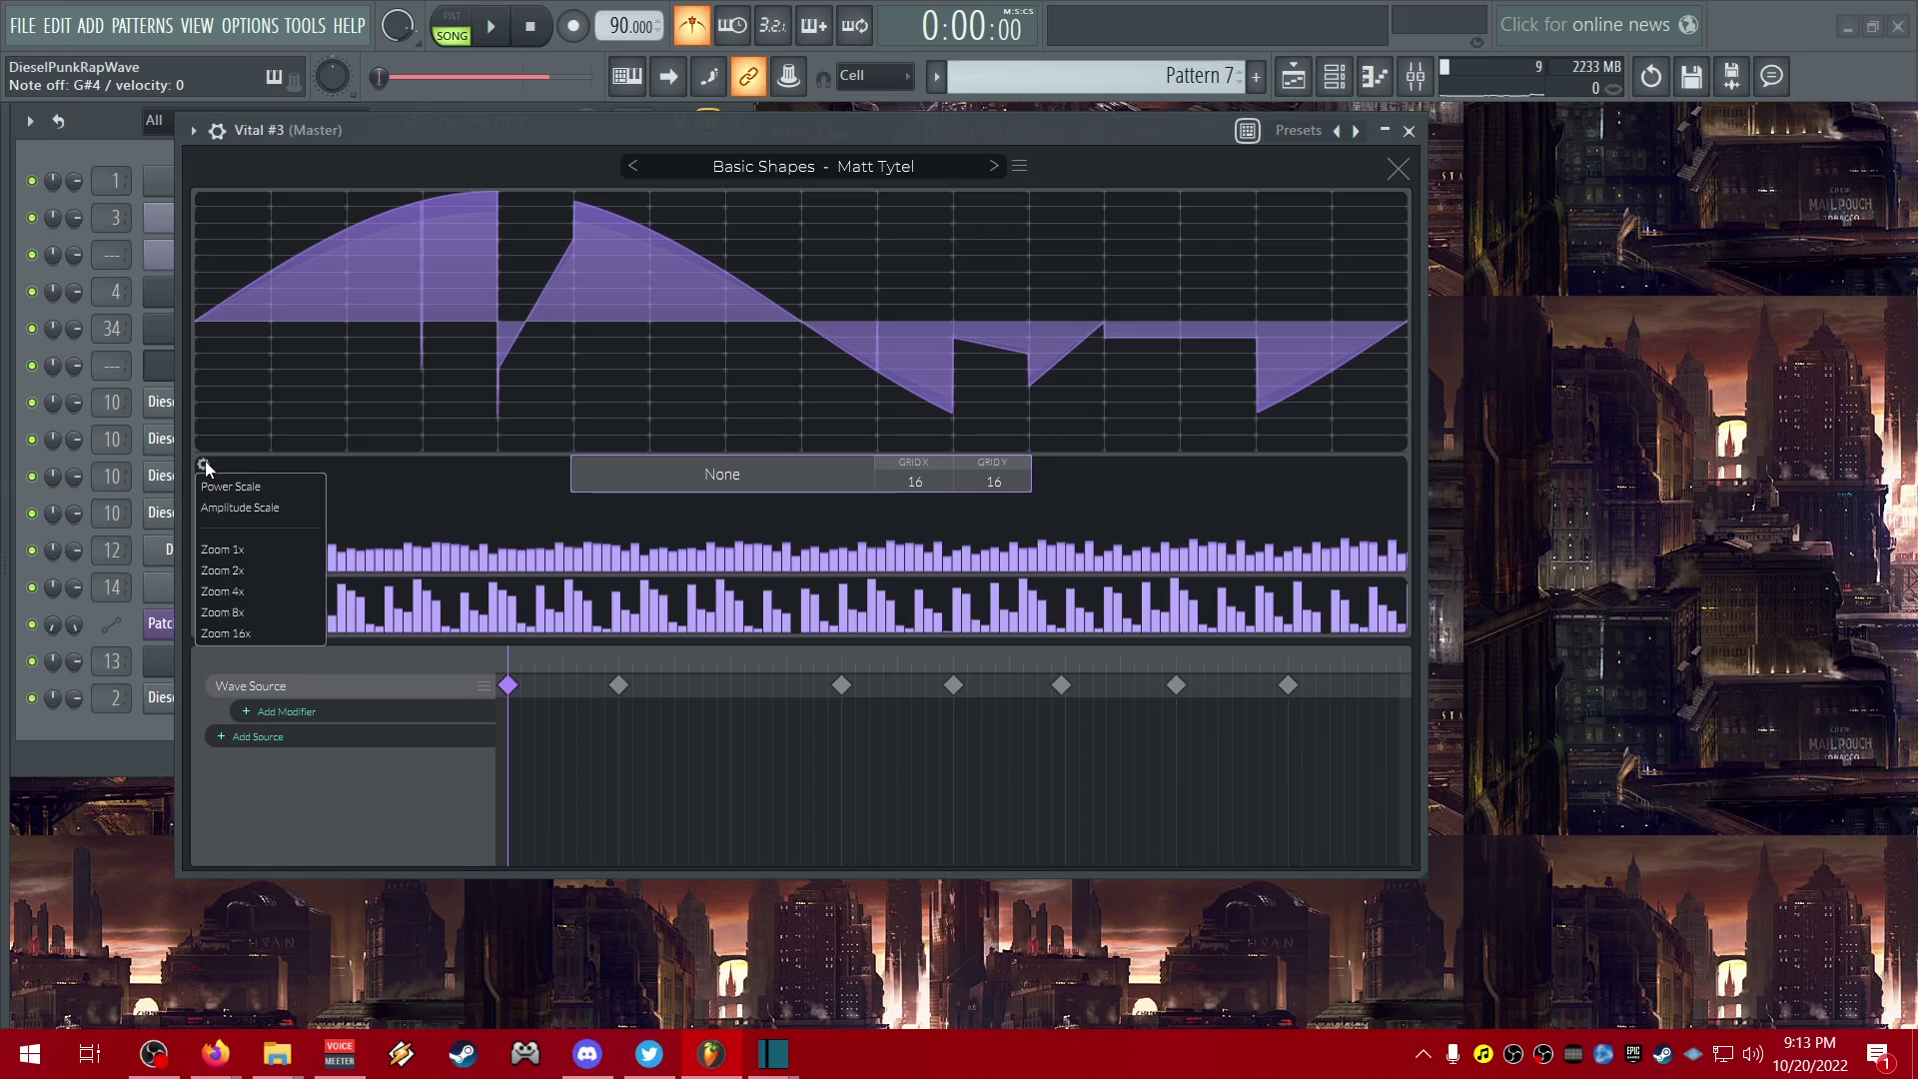
pyautogui.click(265, 485)
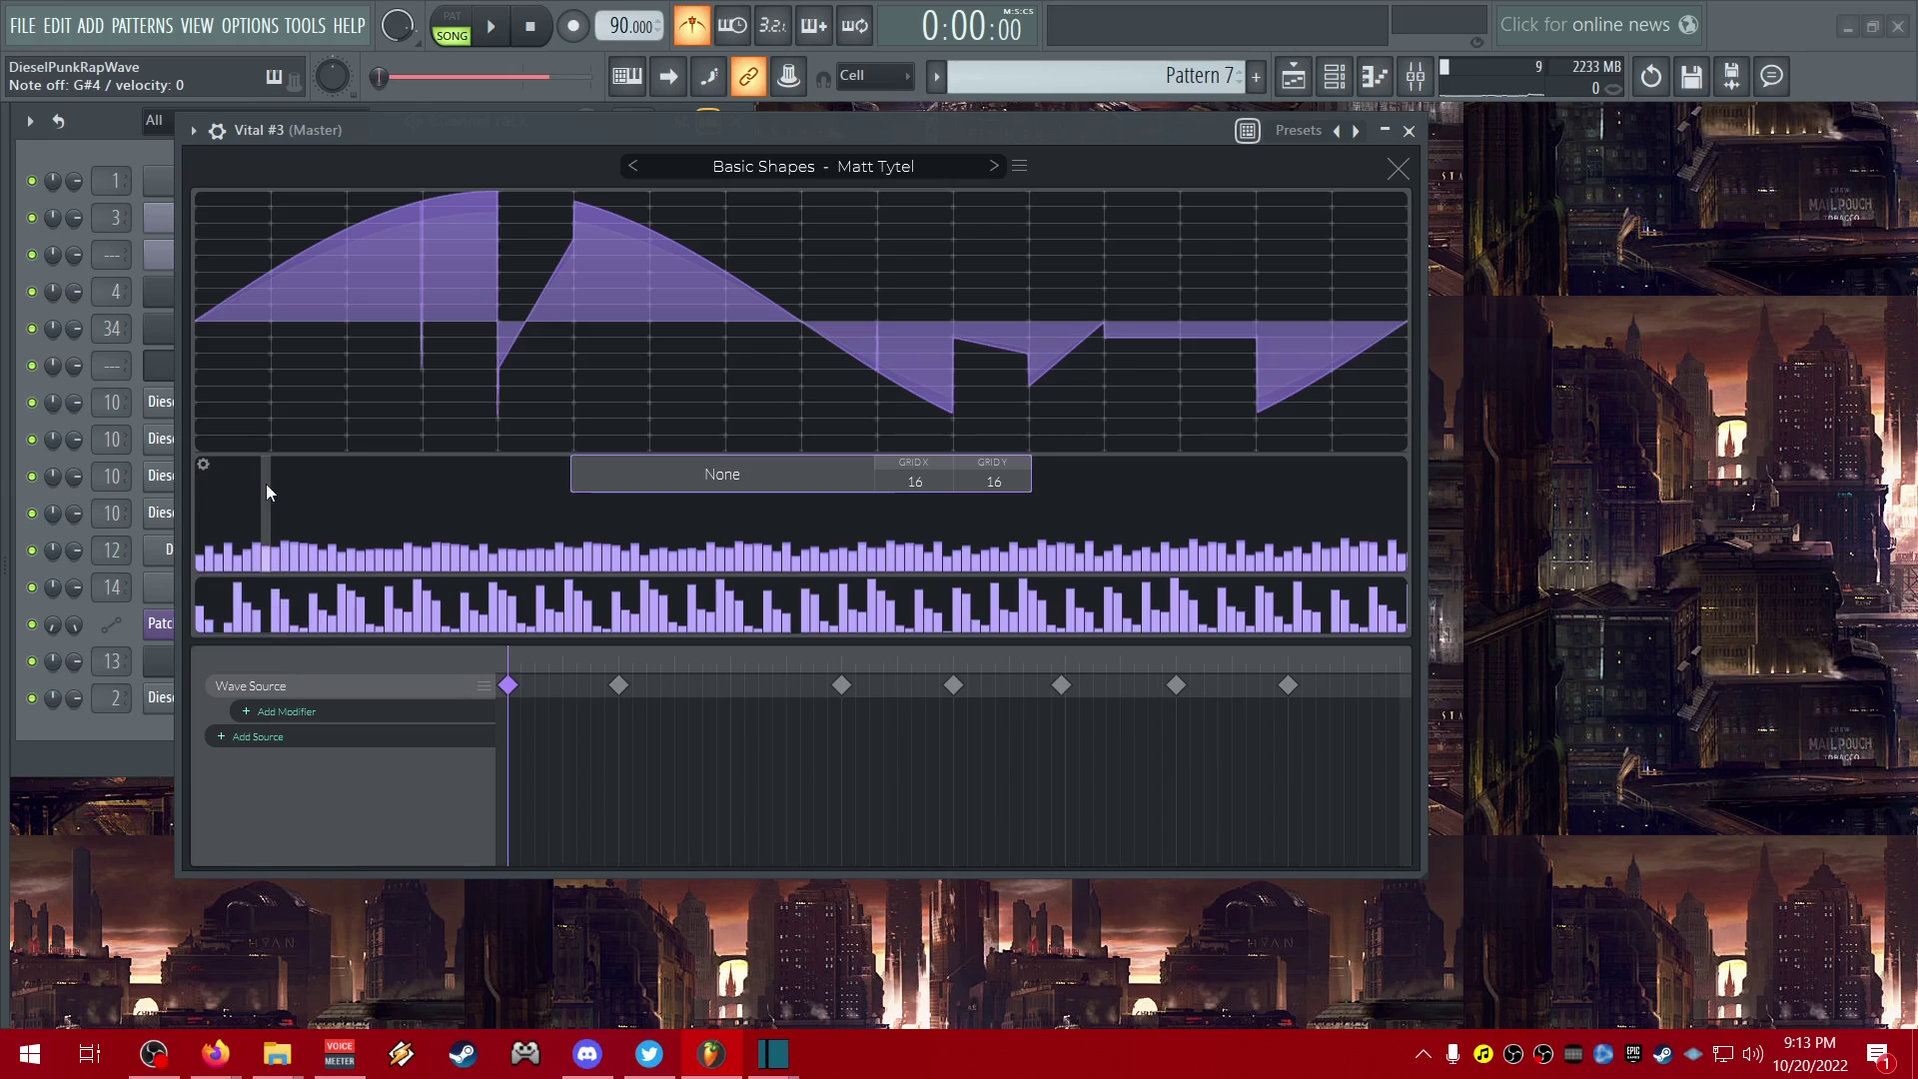
pyautogui.moveTo(435, 332)
pyautogui.mouseDown()
pyautogui.moveTo(374, 386)
pyautogui.moveTo(845, 323)
pyautogui.moveTo(1165, 333)
pyautogui.moveTo(617, 299)
pyautogui.mouseUp()
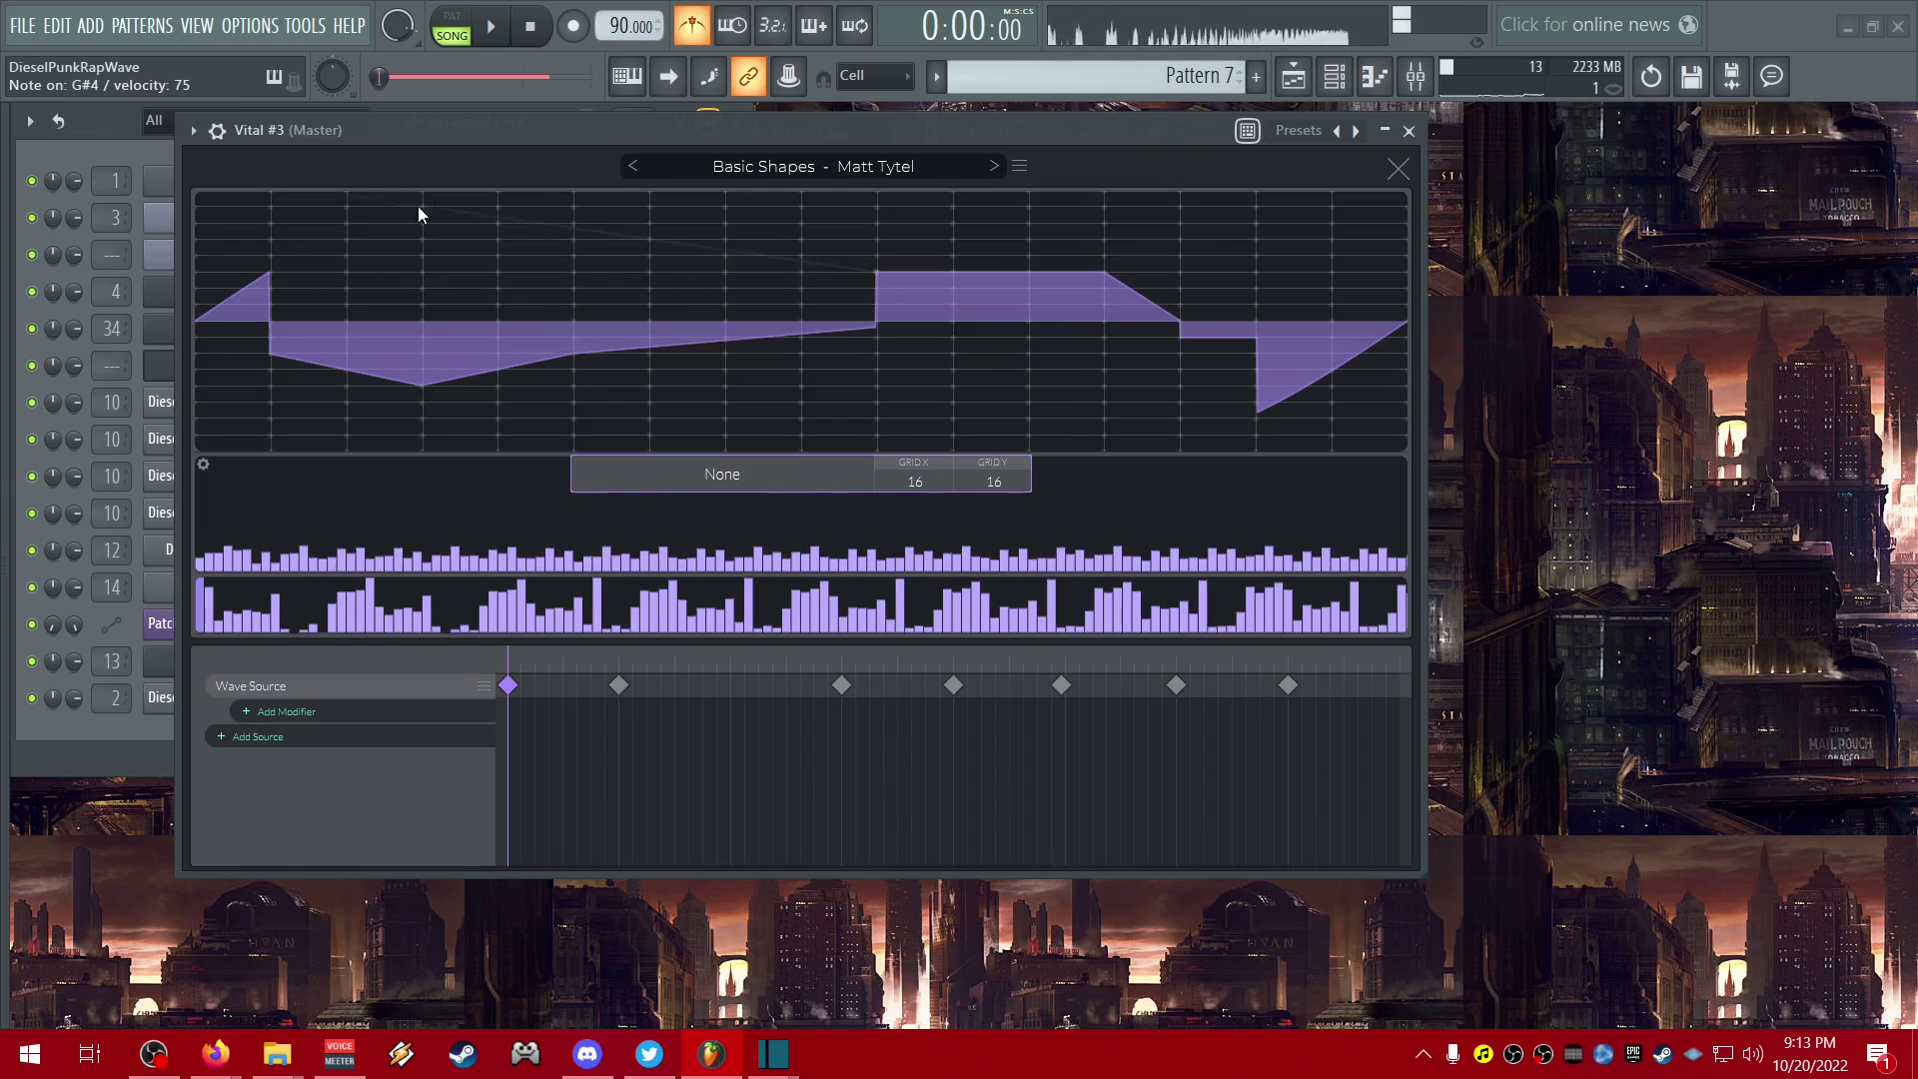
pyautogui.moveTo(419, 208)
pyautogui.mouseDown()
pyautogui.moveTo(654, 288)
pyautogui.moveTo(434, 247)
pyautogui.moveTo(455, 391)
pyautogui.moveTo(443, 356)
pyautogui.moveTo(746, 208)
pyautogui.mouseUp()
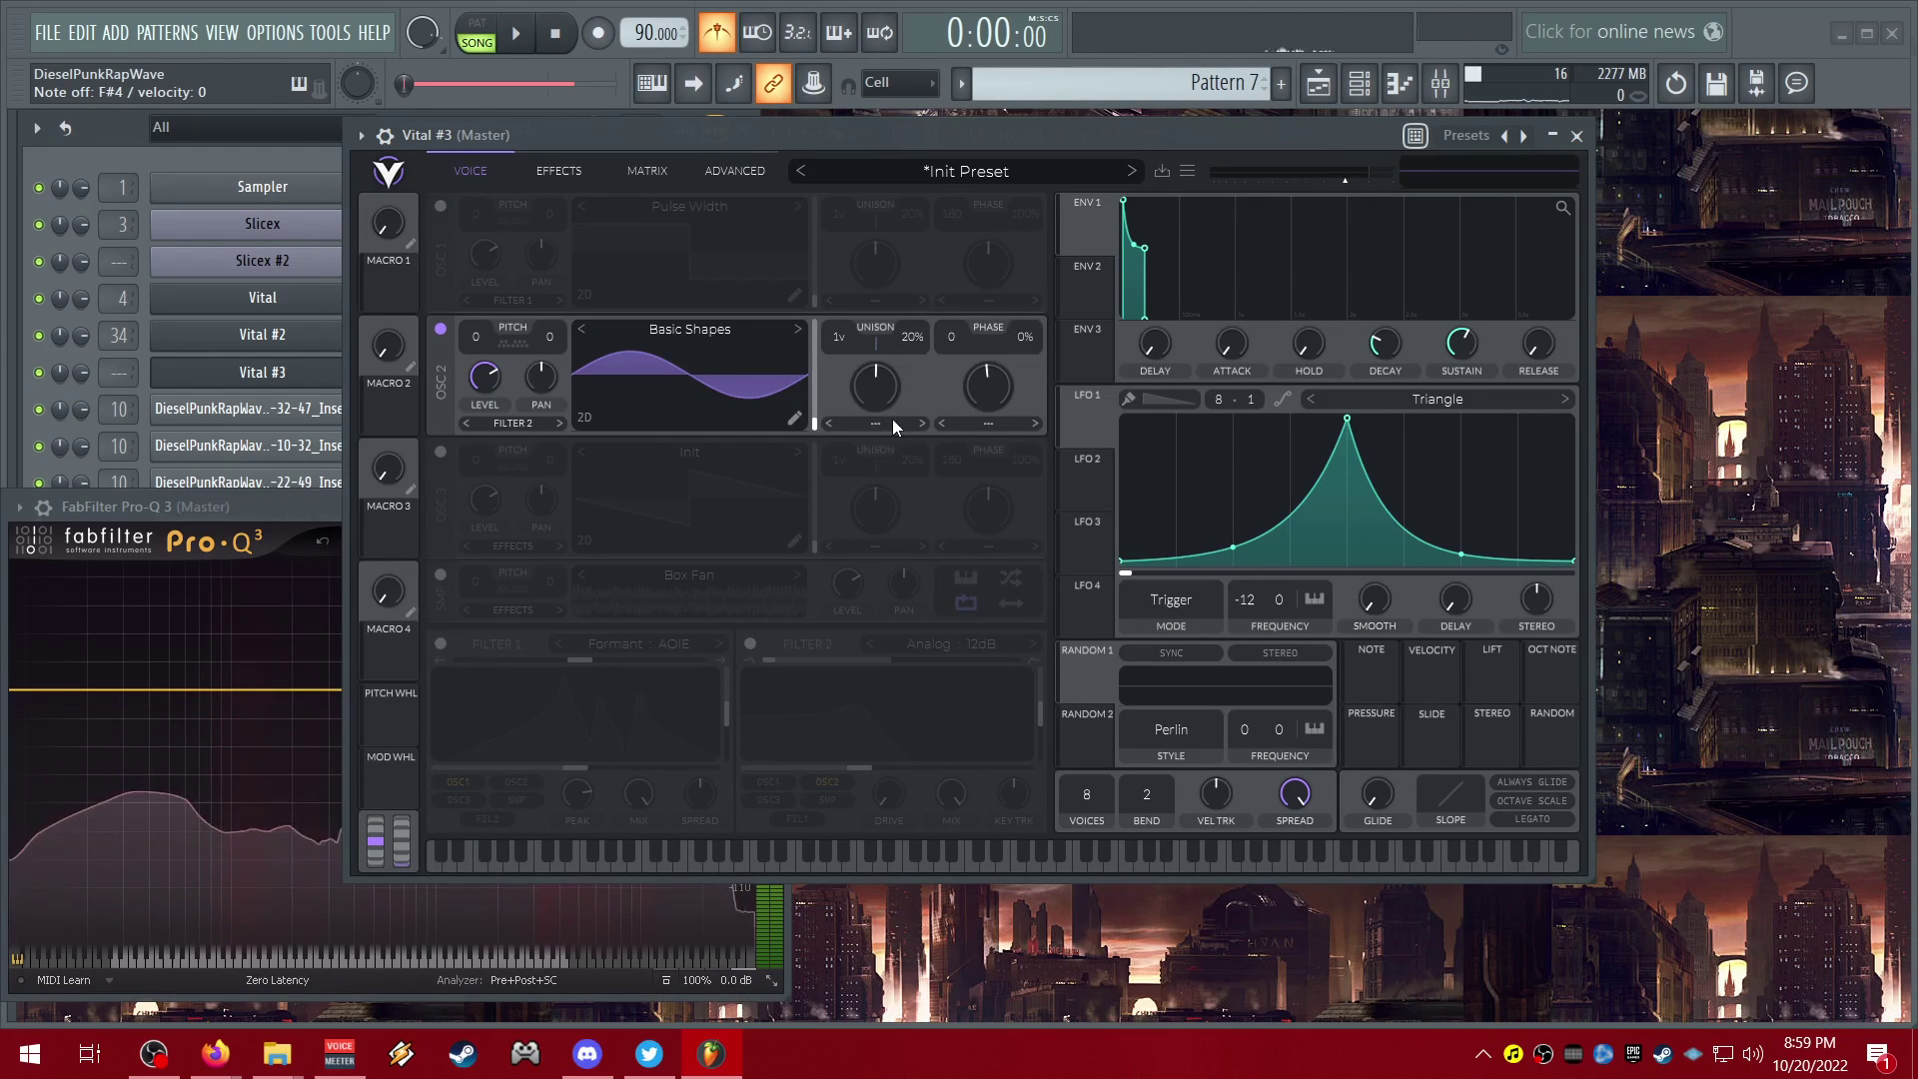
# - Lower oscillator 2's spectral morph and distortion amounts, sweep its frames, and view the wavetable in 3D
pyautogui.moveTo(871, 393); pyautogui.dragTo(871, 434)
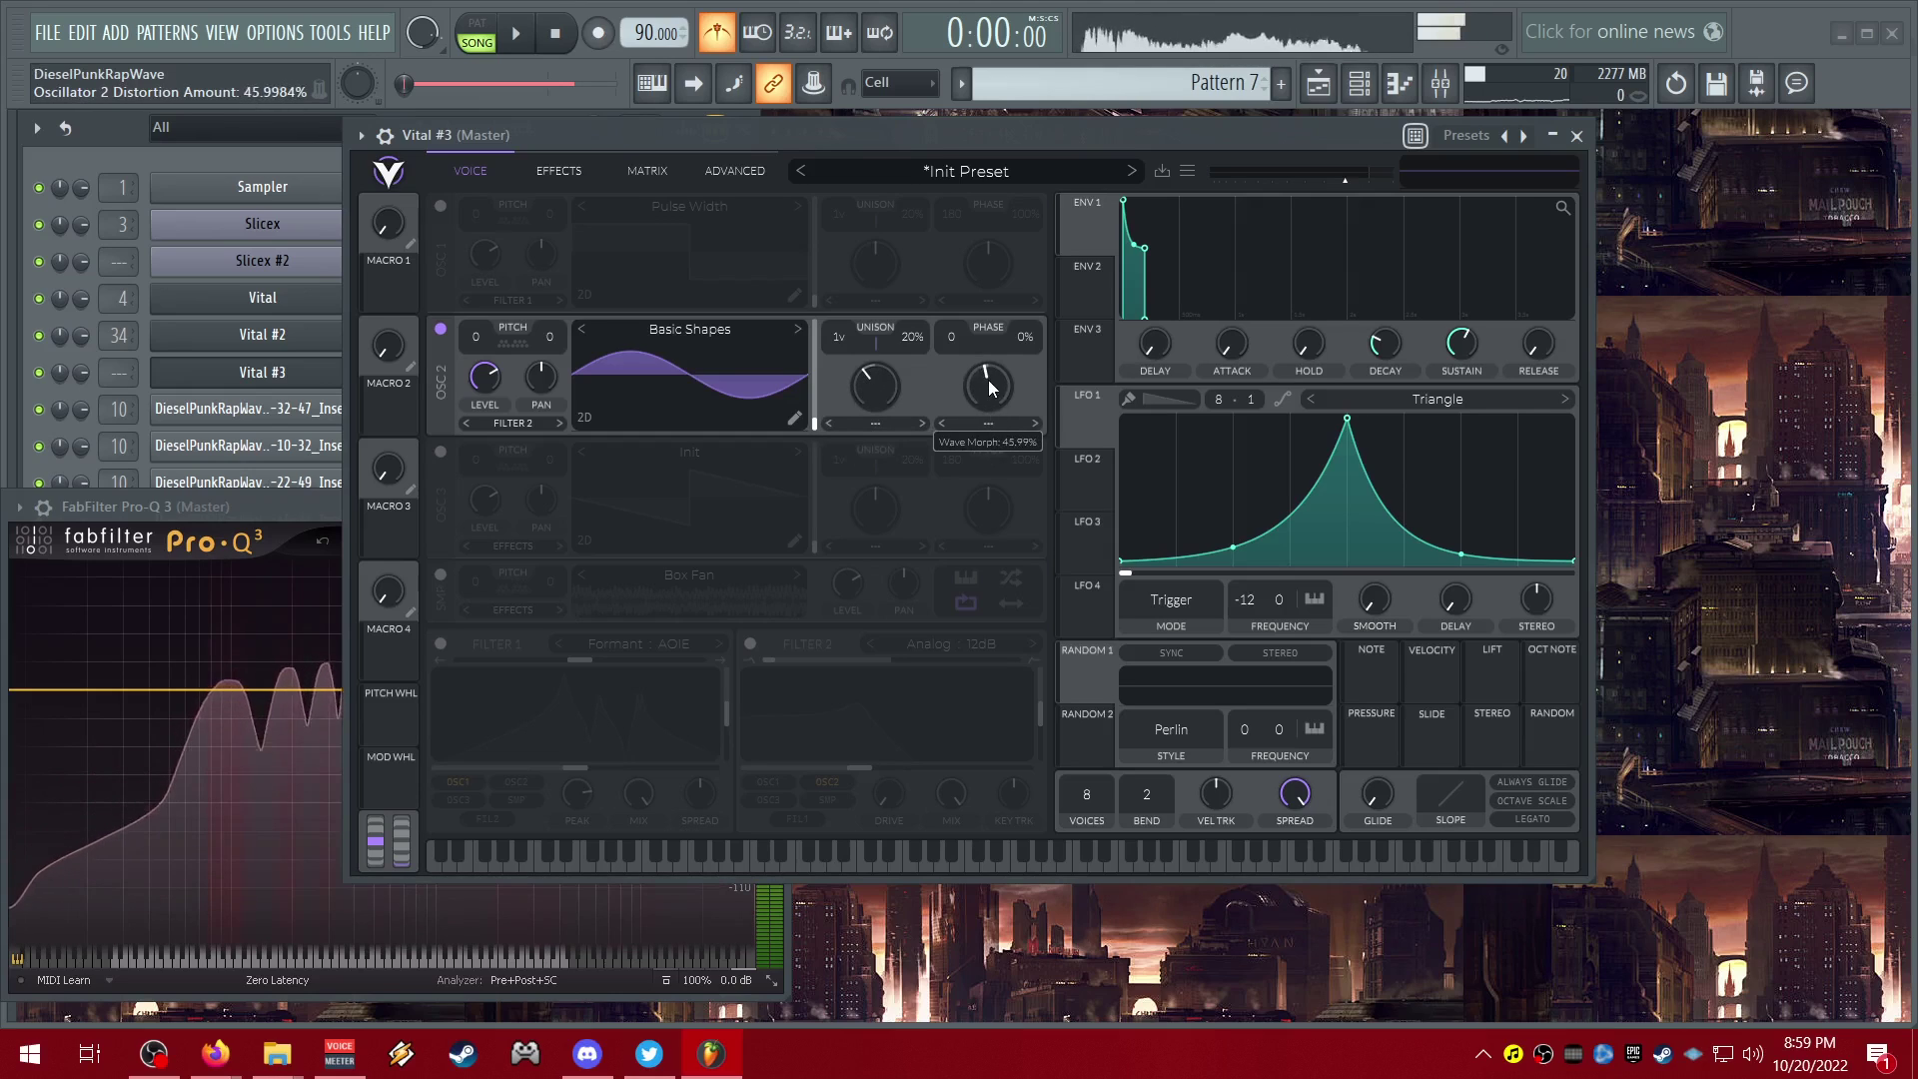
pyautogui.moveTo(988, 380); pyautogui.dragTo(978, 415)
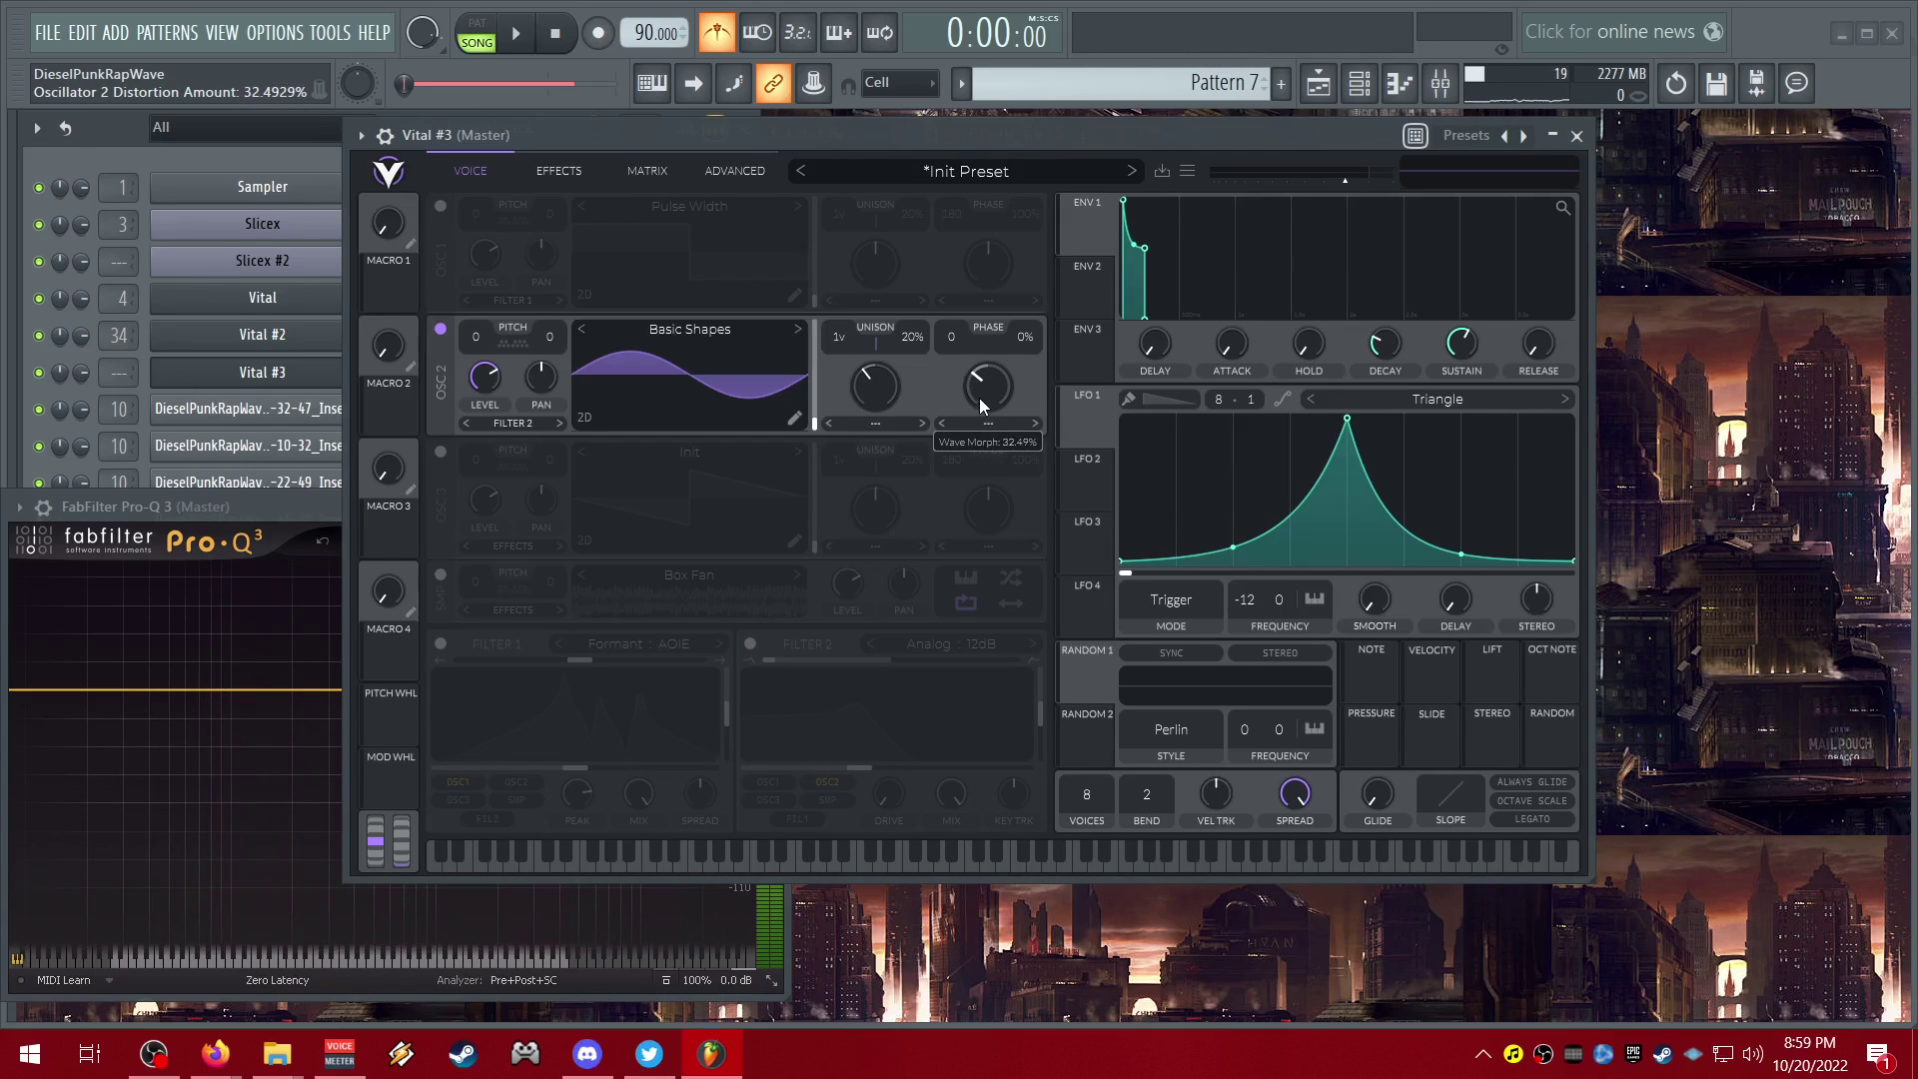
pyautogui.moveTo(815, 426)
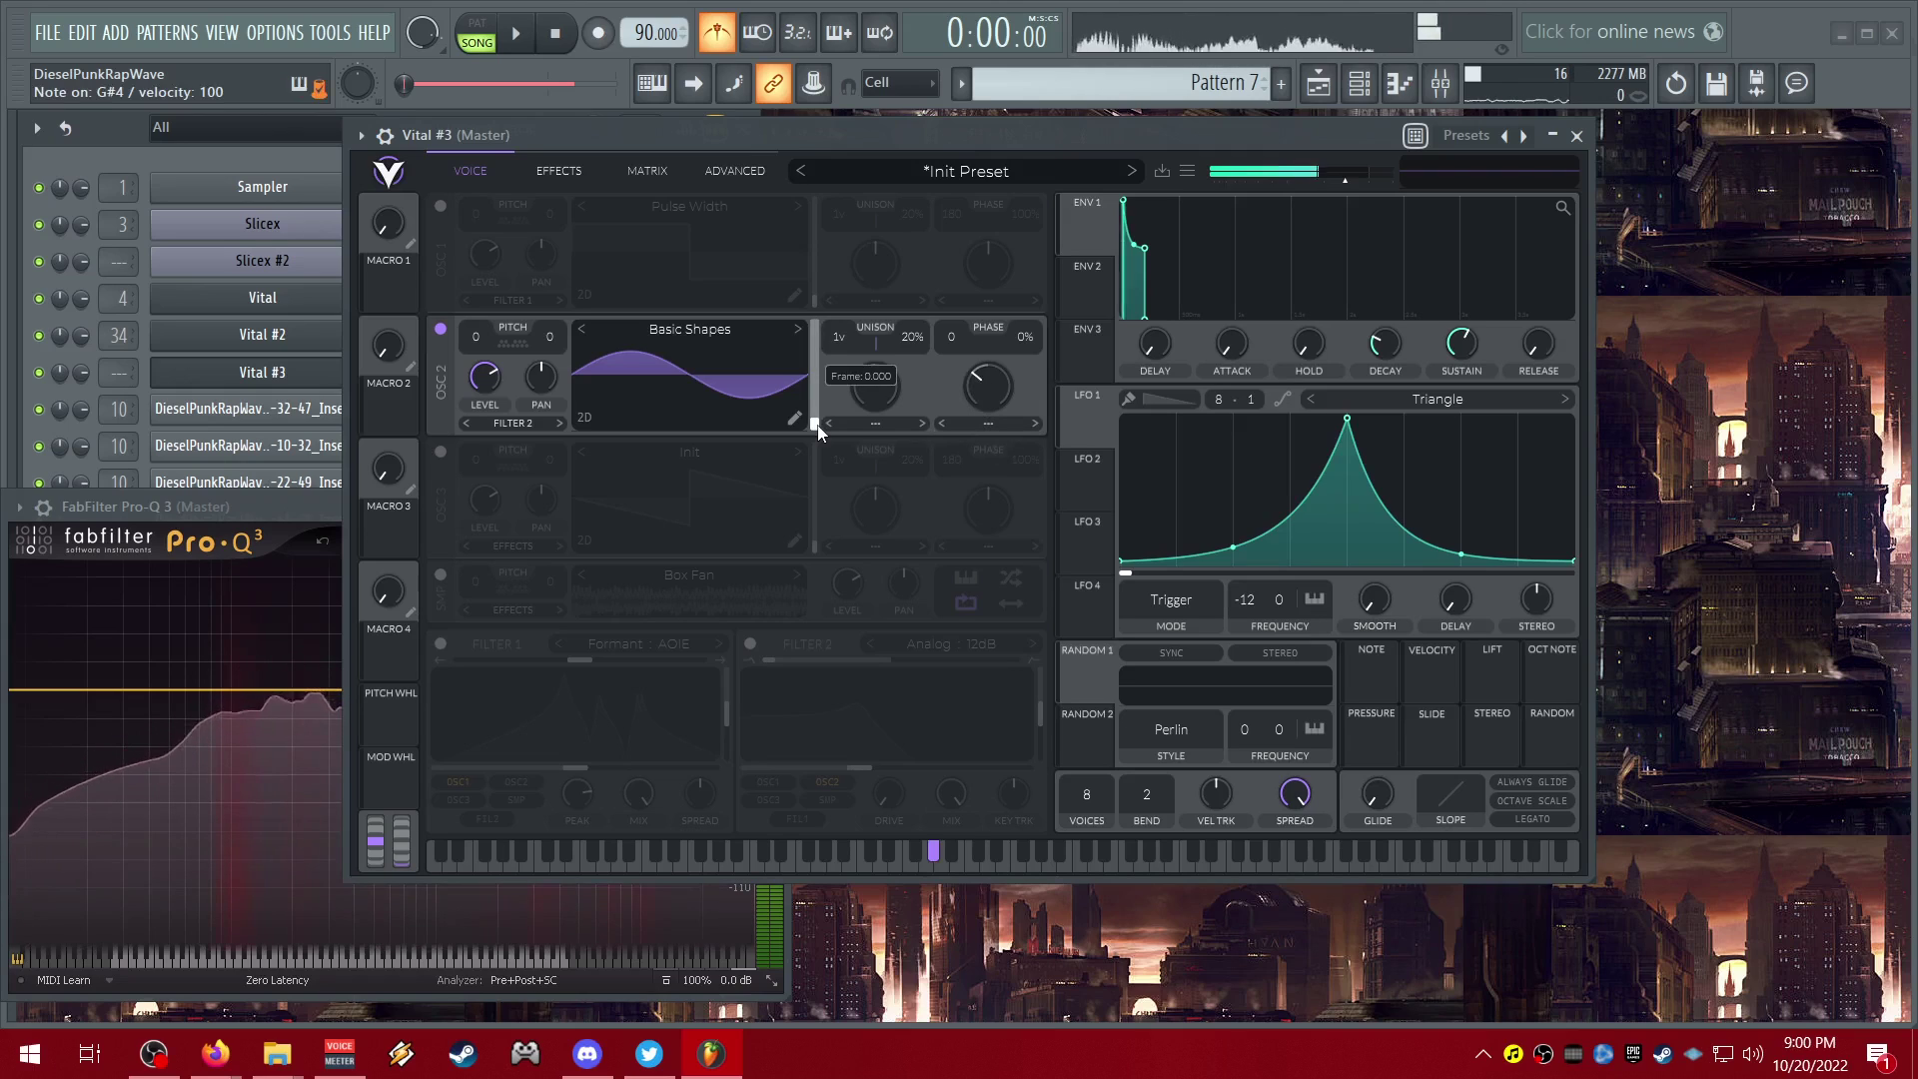
pyautogui.moveTo(819, 430); pyautogui.dragTo(796, 405)
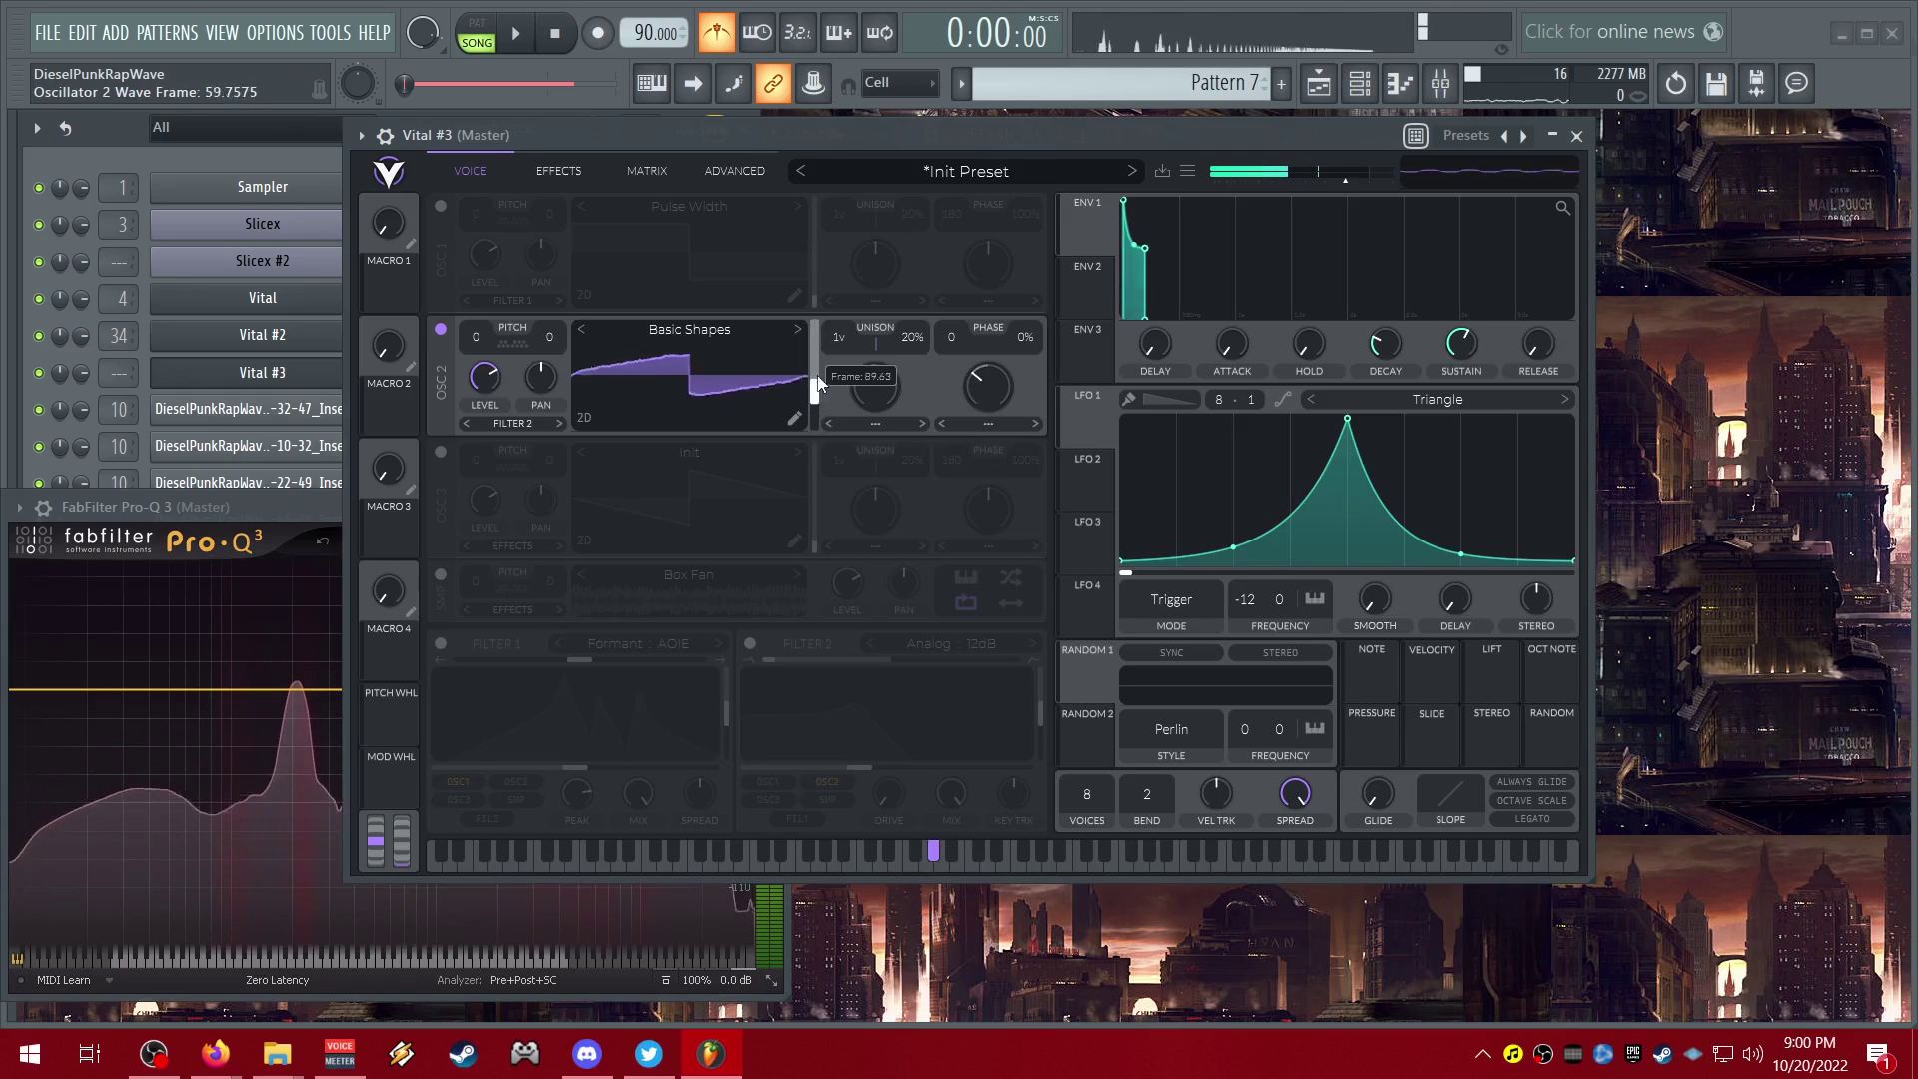
pyautogui.click(587, 420)
pyautogui.moveTo(813, 401)
pyautogui.mouseDown()
pyautogui.moveTo(809, 428)
pyautogui.moveTo(817, 343)
pyautogui.moveTo(829, 393)
pyautogui.mouseUp()
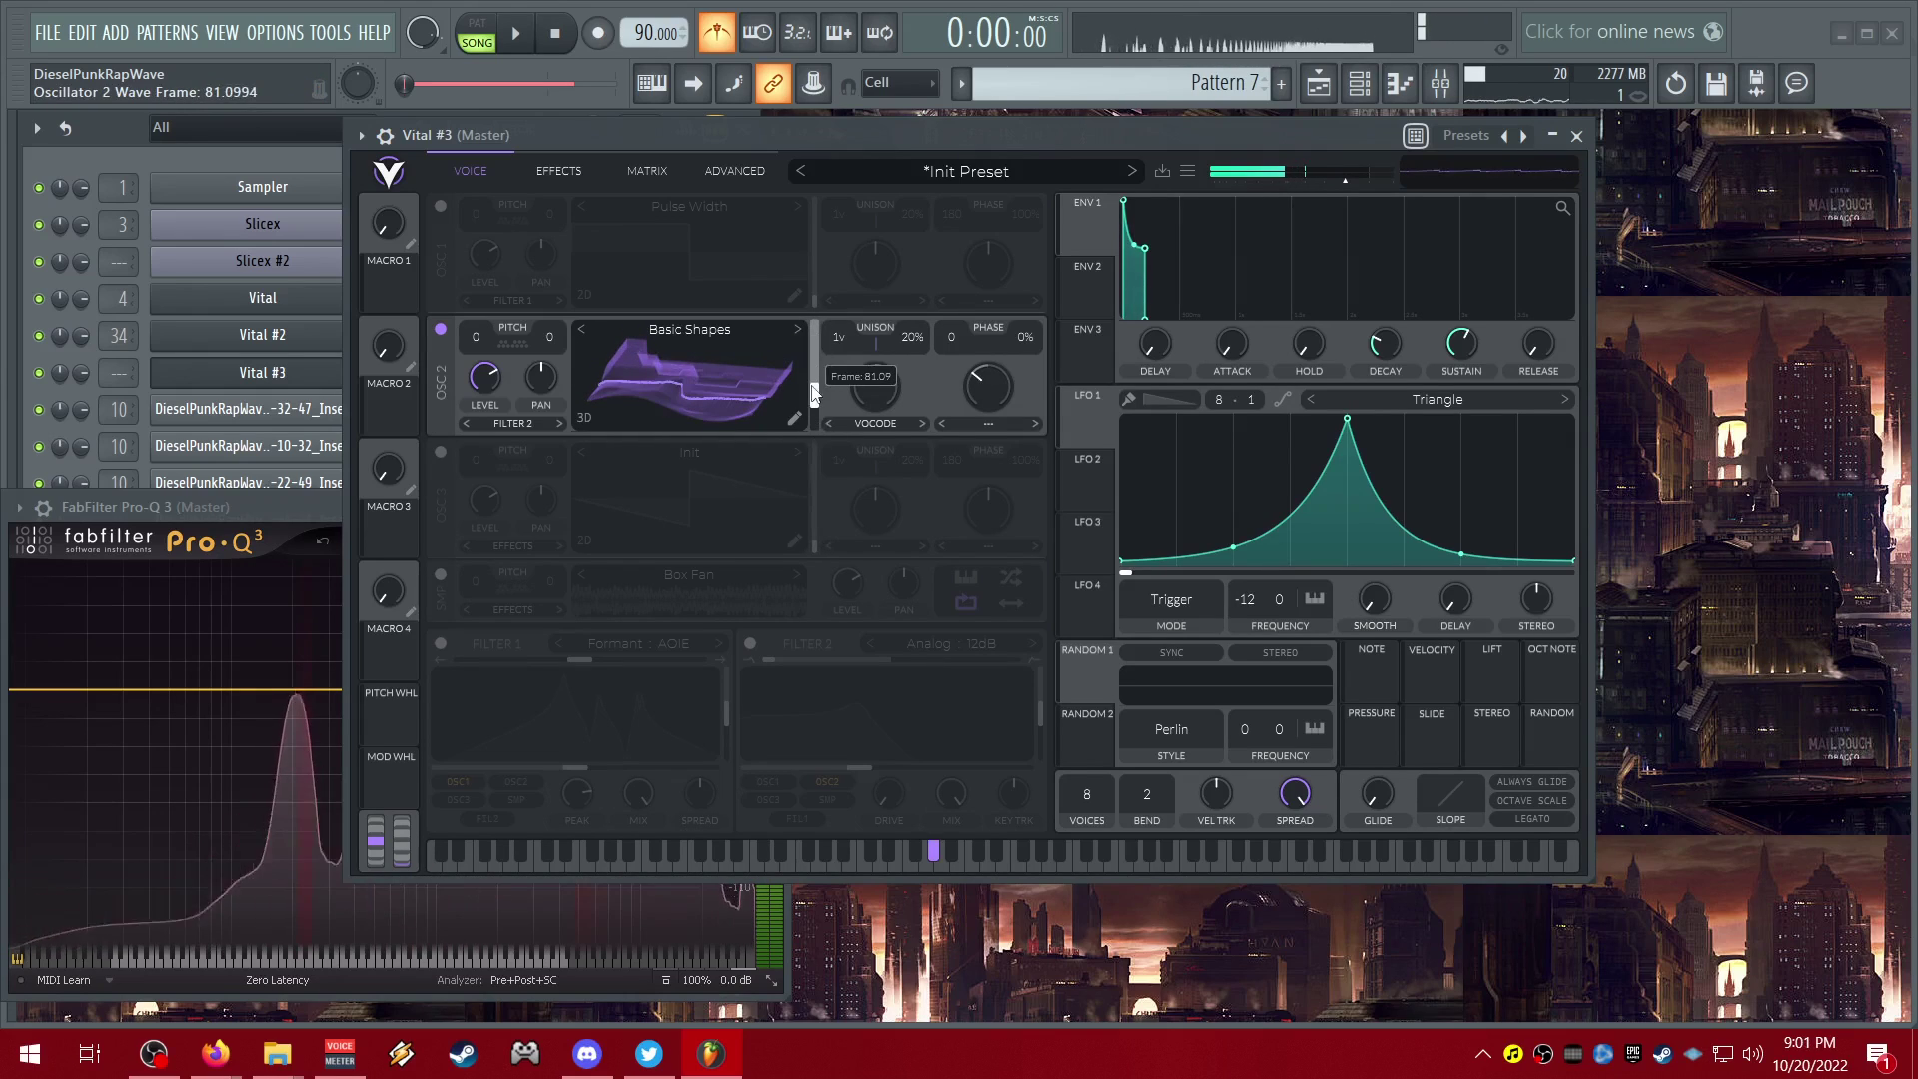
# - Show oscillator 2 in 2D and try Formant Scale spectral morph at about 41%
pyautogui.click(583, 414)
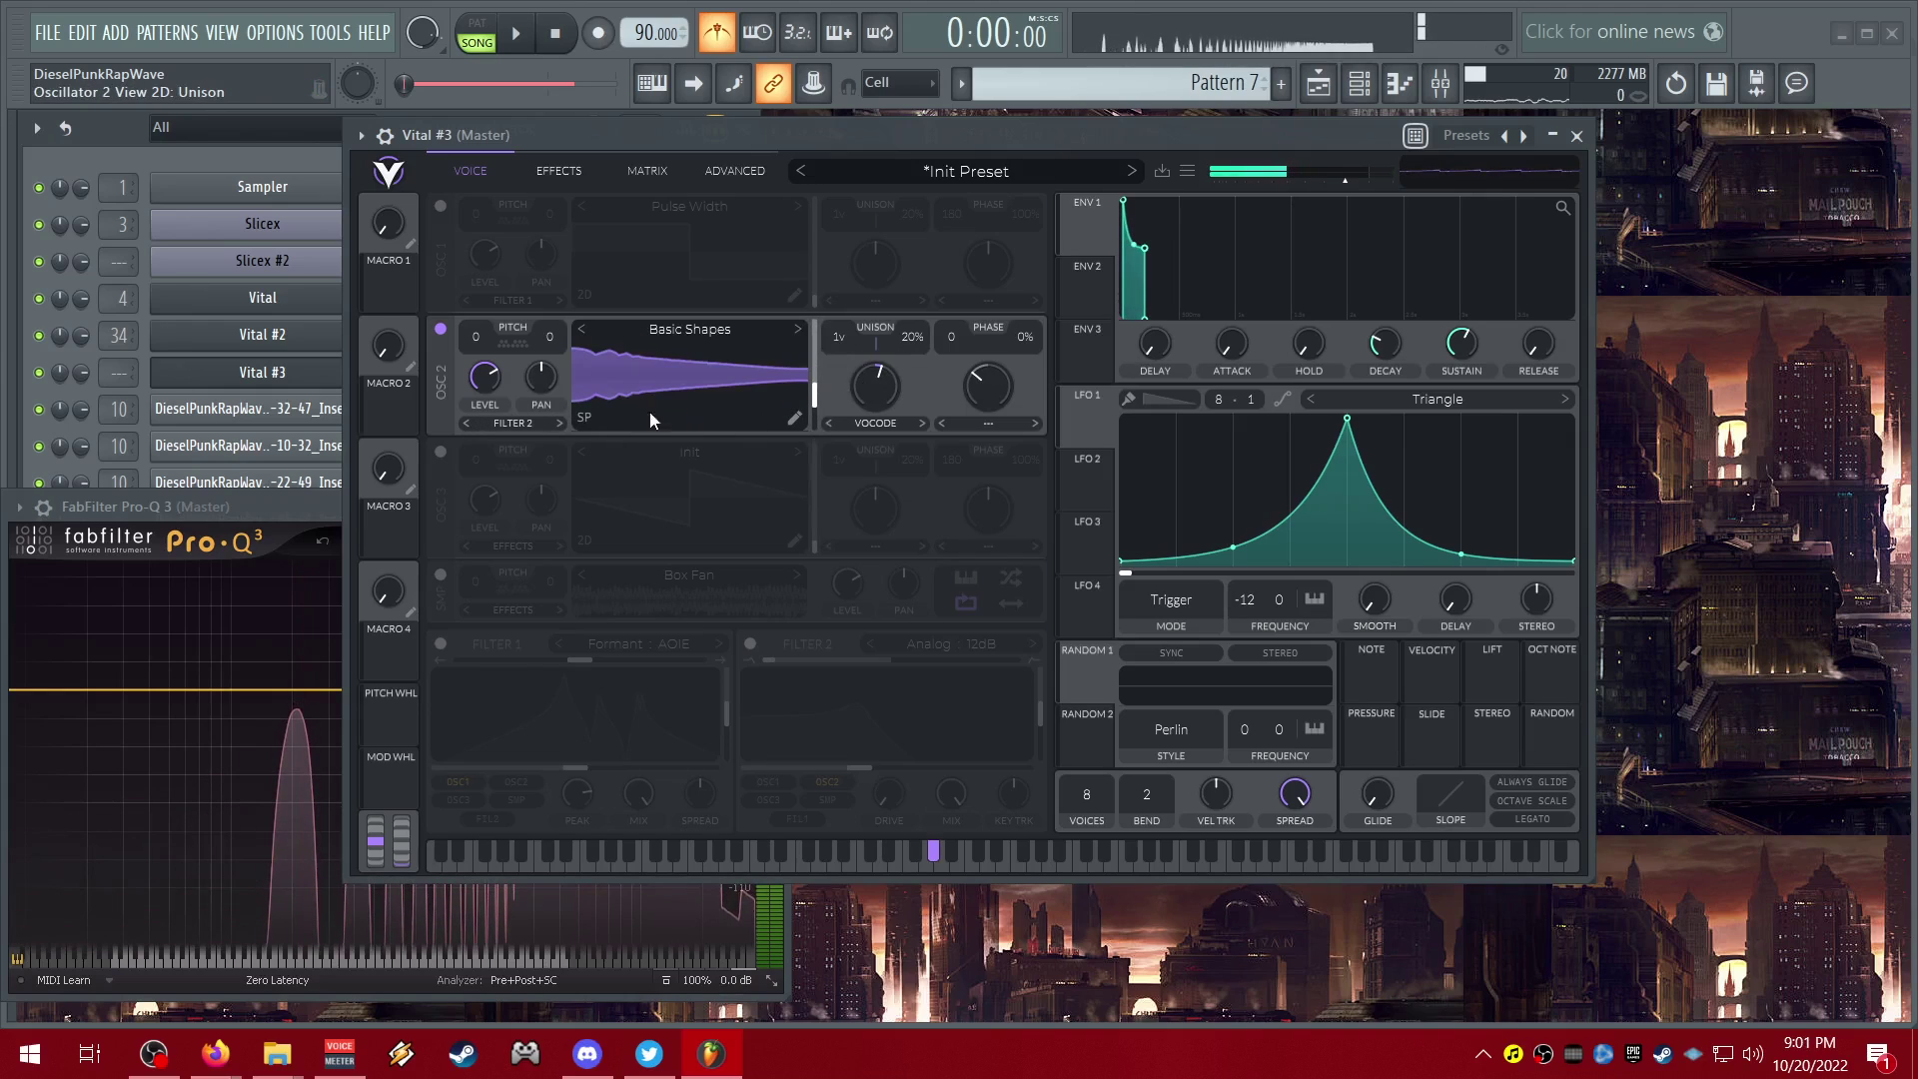
pyautogui.click(590, 418)
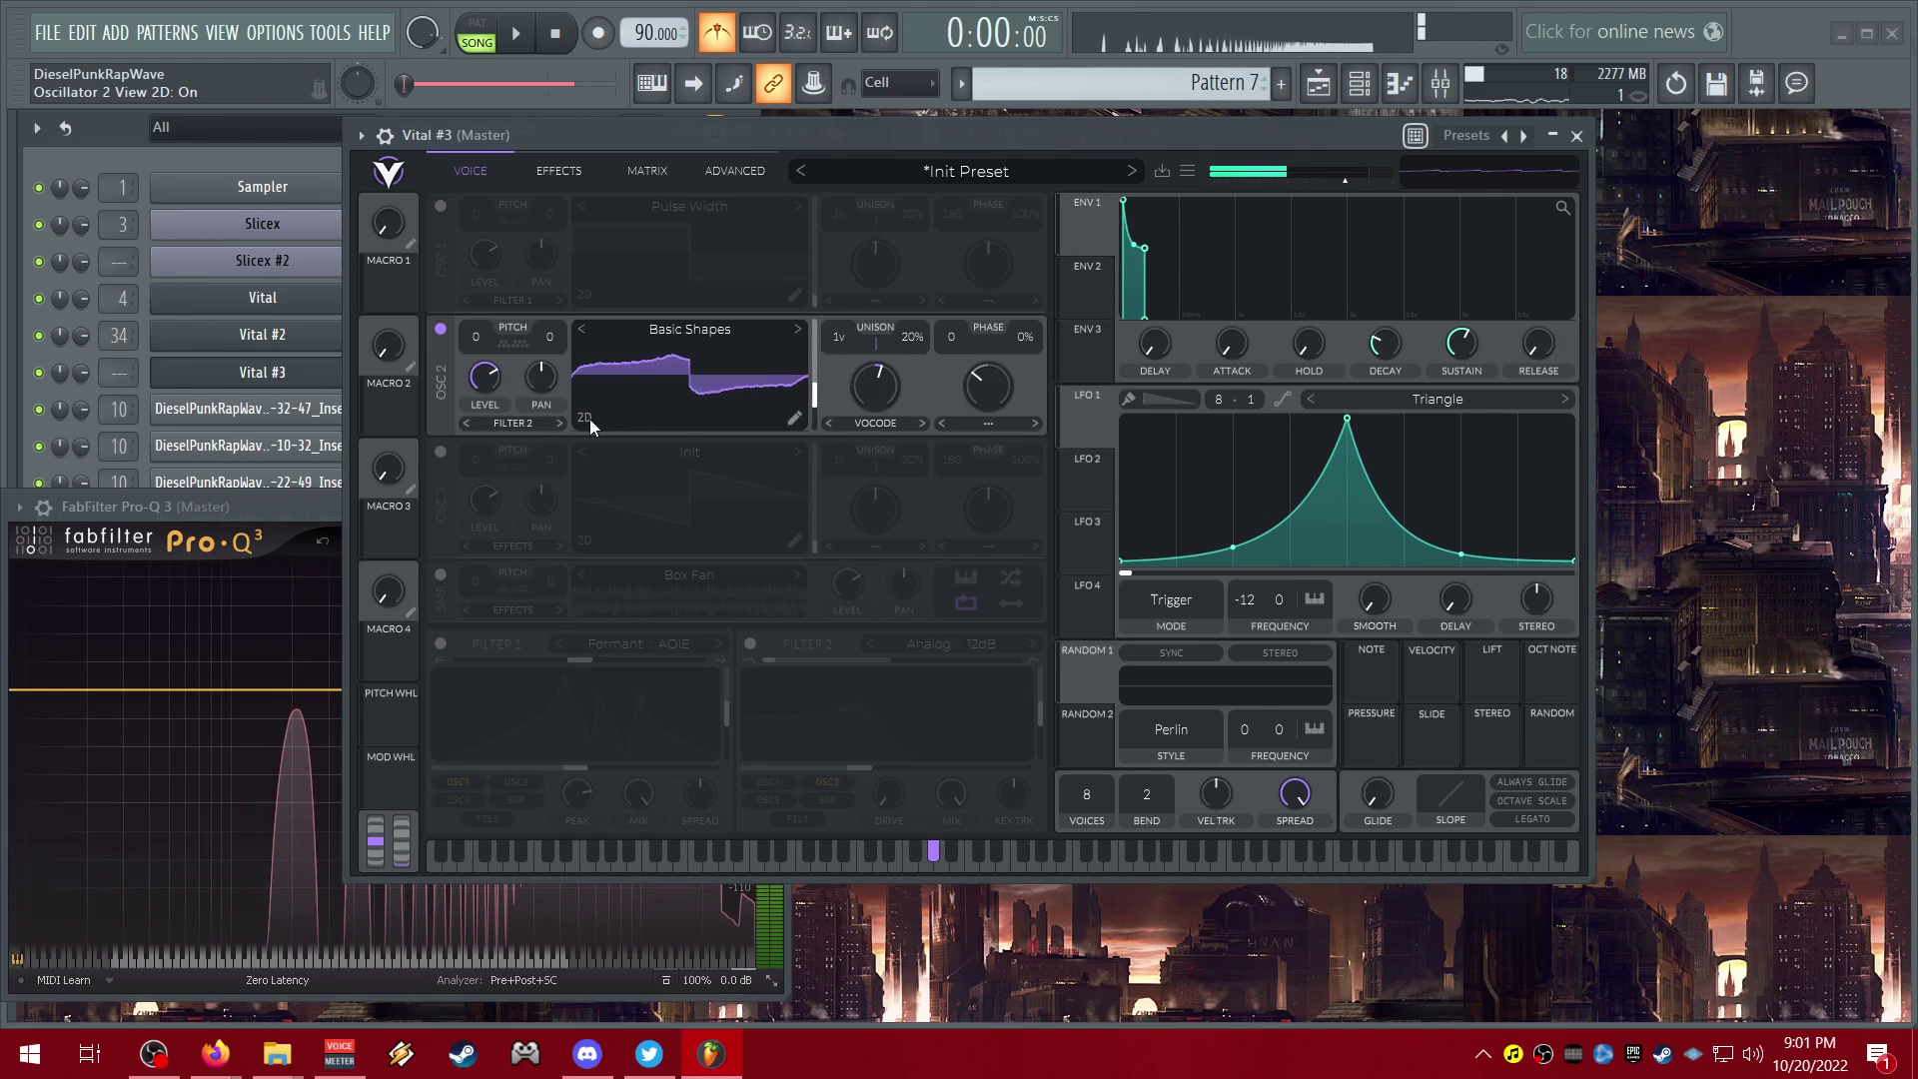
pyautogui.moveTo(876, 387)
pyautogui.mouseDown()
pyautogui.moveTo(849, 301)
pyautogui.moveTo(845, 464)
pyautogui.mouseUp()
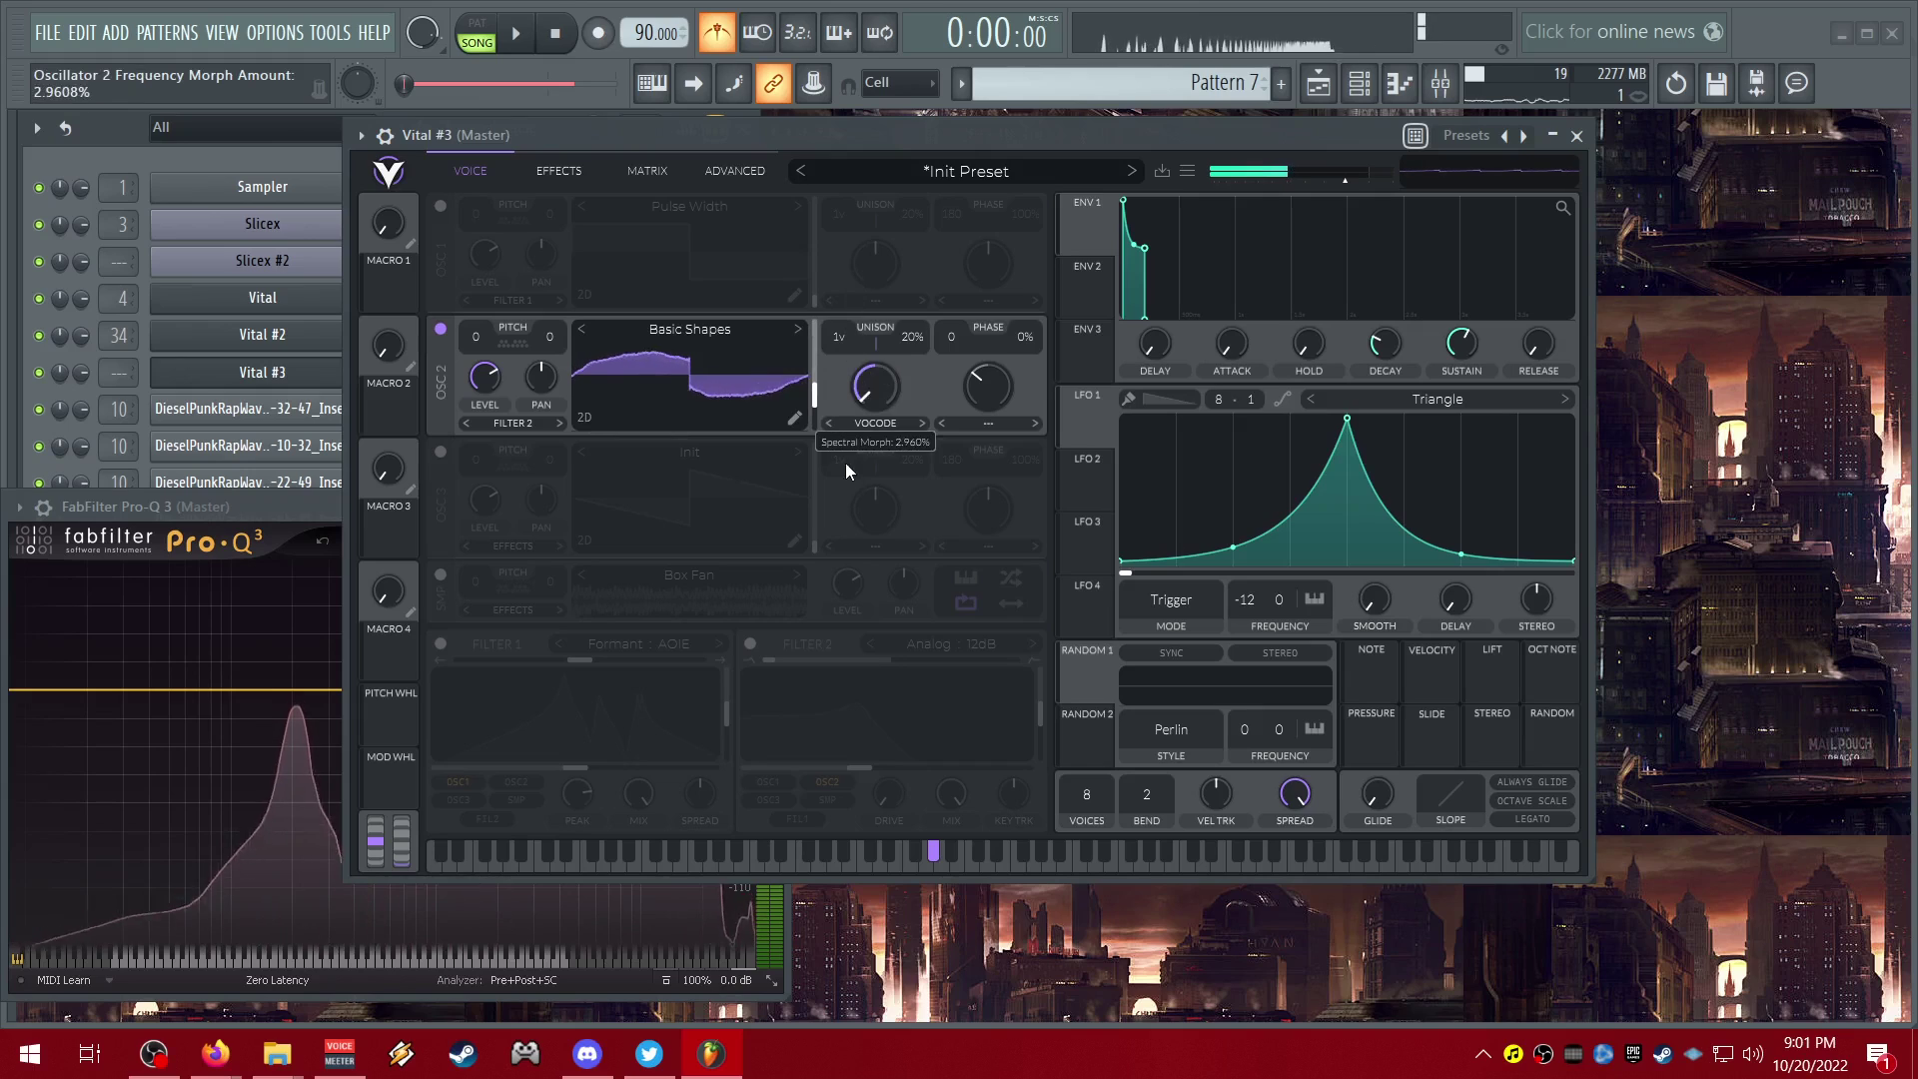
pyautogui.click(863, 420)
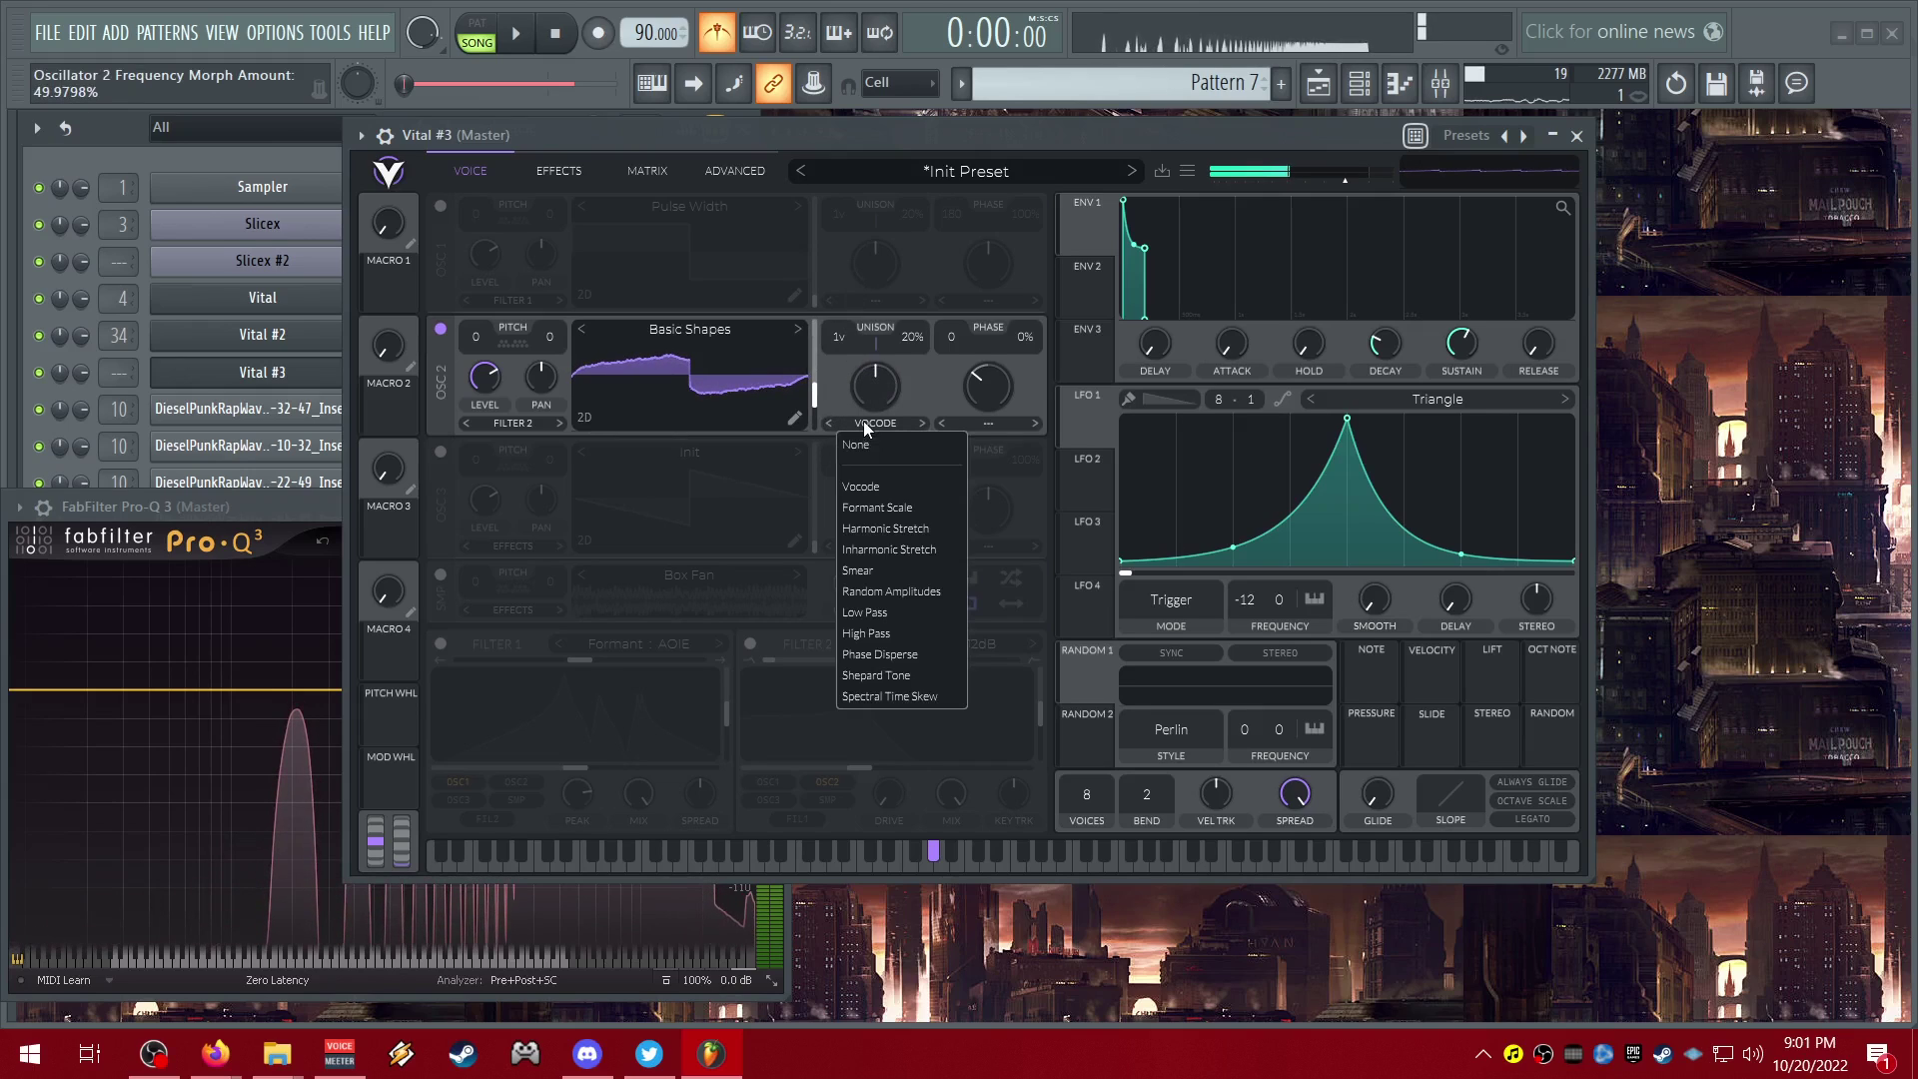
pyautogui.click(882, 507)
pyautogui.moveTo(871, 408)
pyautogui.mouseDown()
pyautogui.moveTo(860, 320)
pyautogui.moveTo(841, 506)
pyautogui.mouseUp()
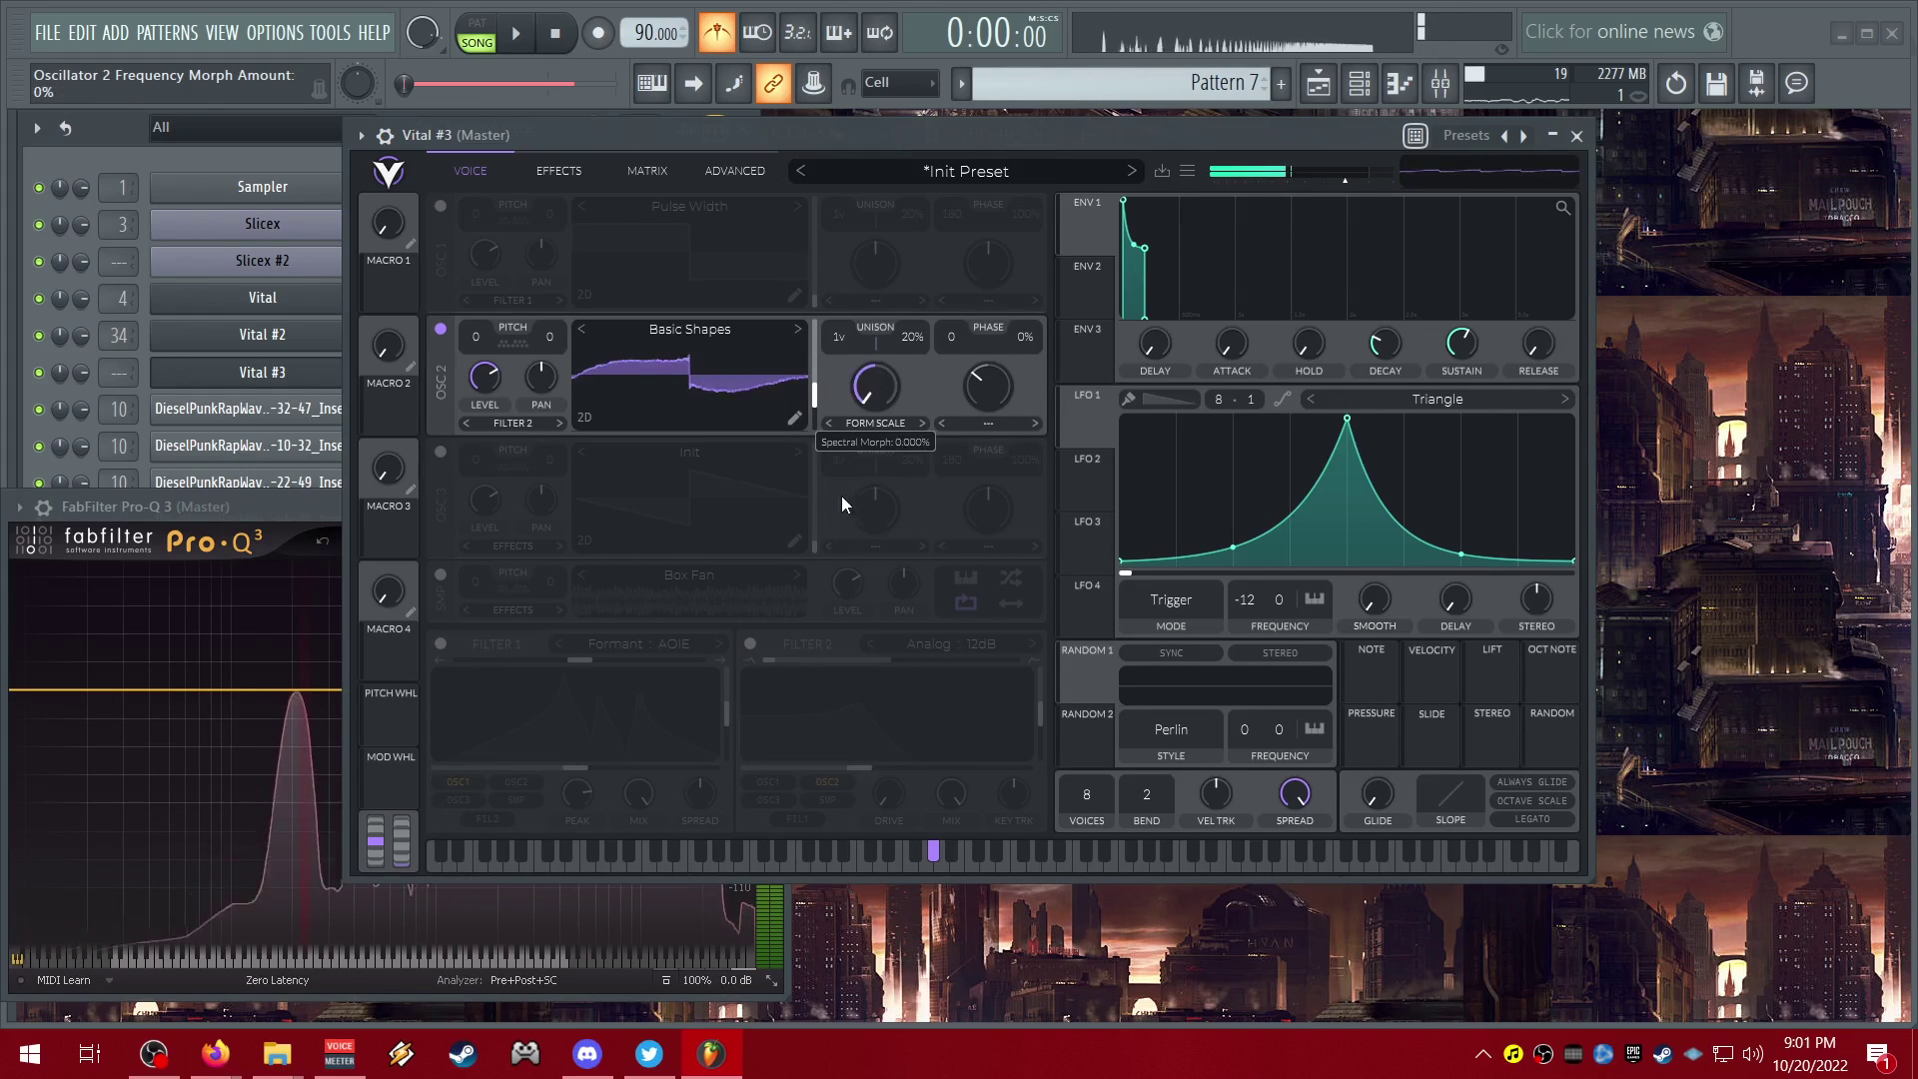
pyautogui.moveTo(856, 424); pyautogui.dragTo(859, 398)
# - Try Harmonic Stretch, Inharmonic Stretch at about 80%, then Smear spectral morph
pyautogui.click(878, 425)
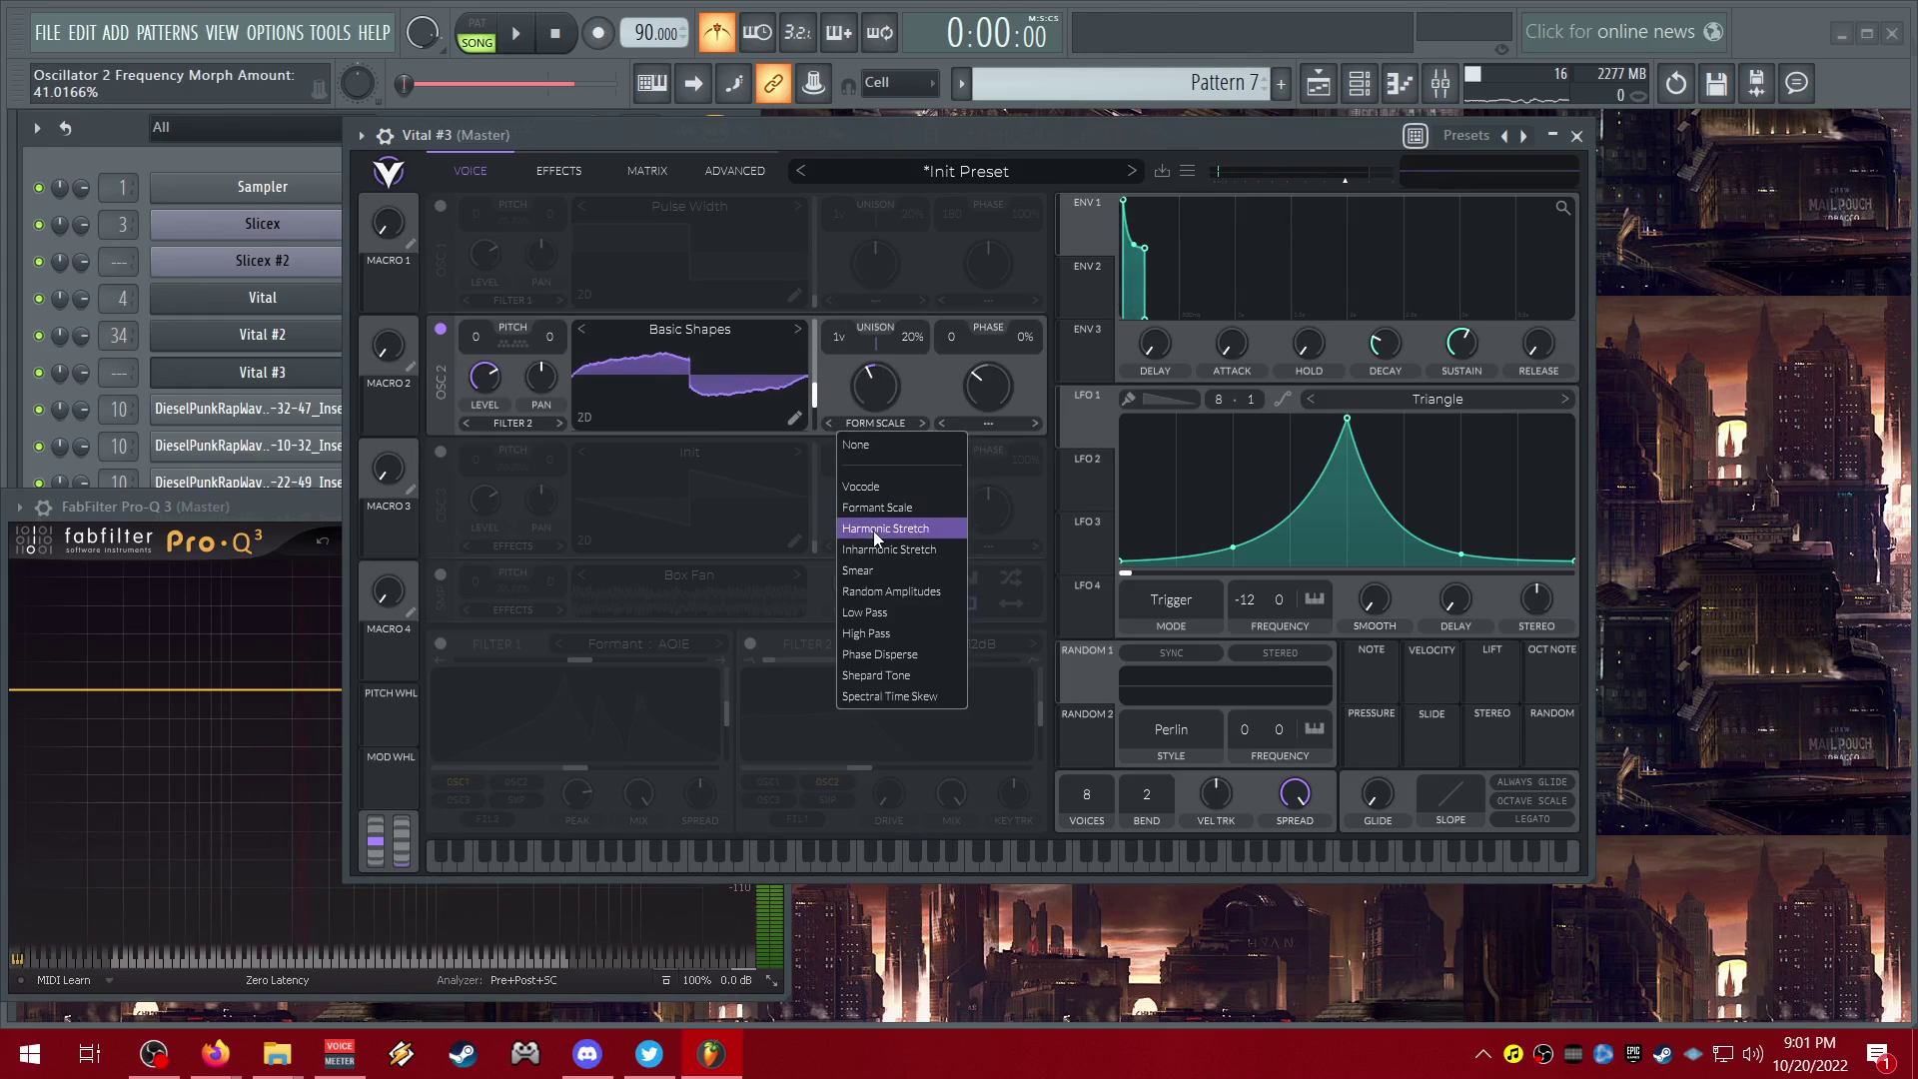
pyautogui.click(882, 528)
pyautogui.moveTo(876, 386)
pyautogui.mouseDown()
pyautogui.moveTo(887, 317)
pyautogui.moveTo(876, 414)
pyautogui.mouseUp()
pyautogui.click(875, 422)
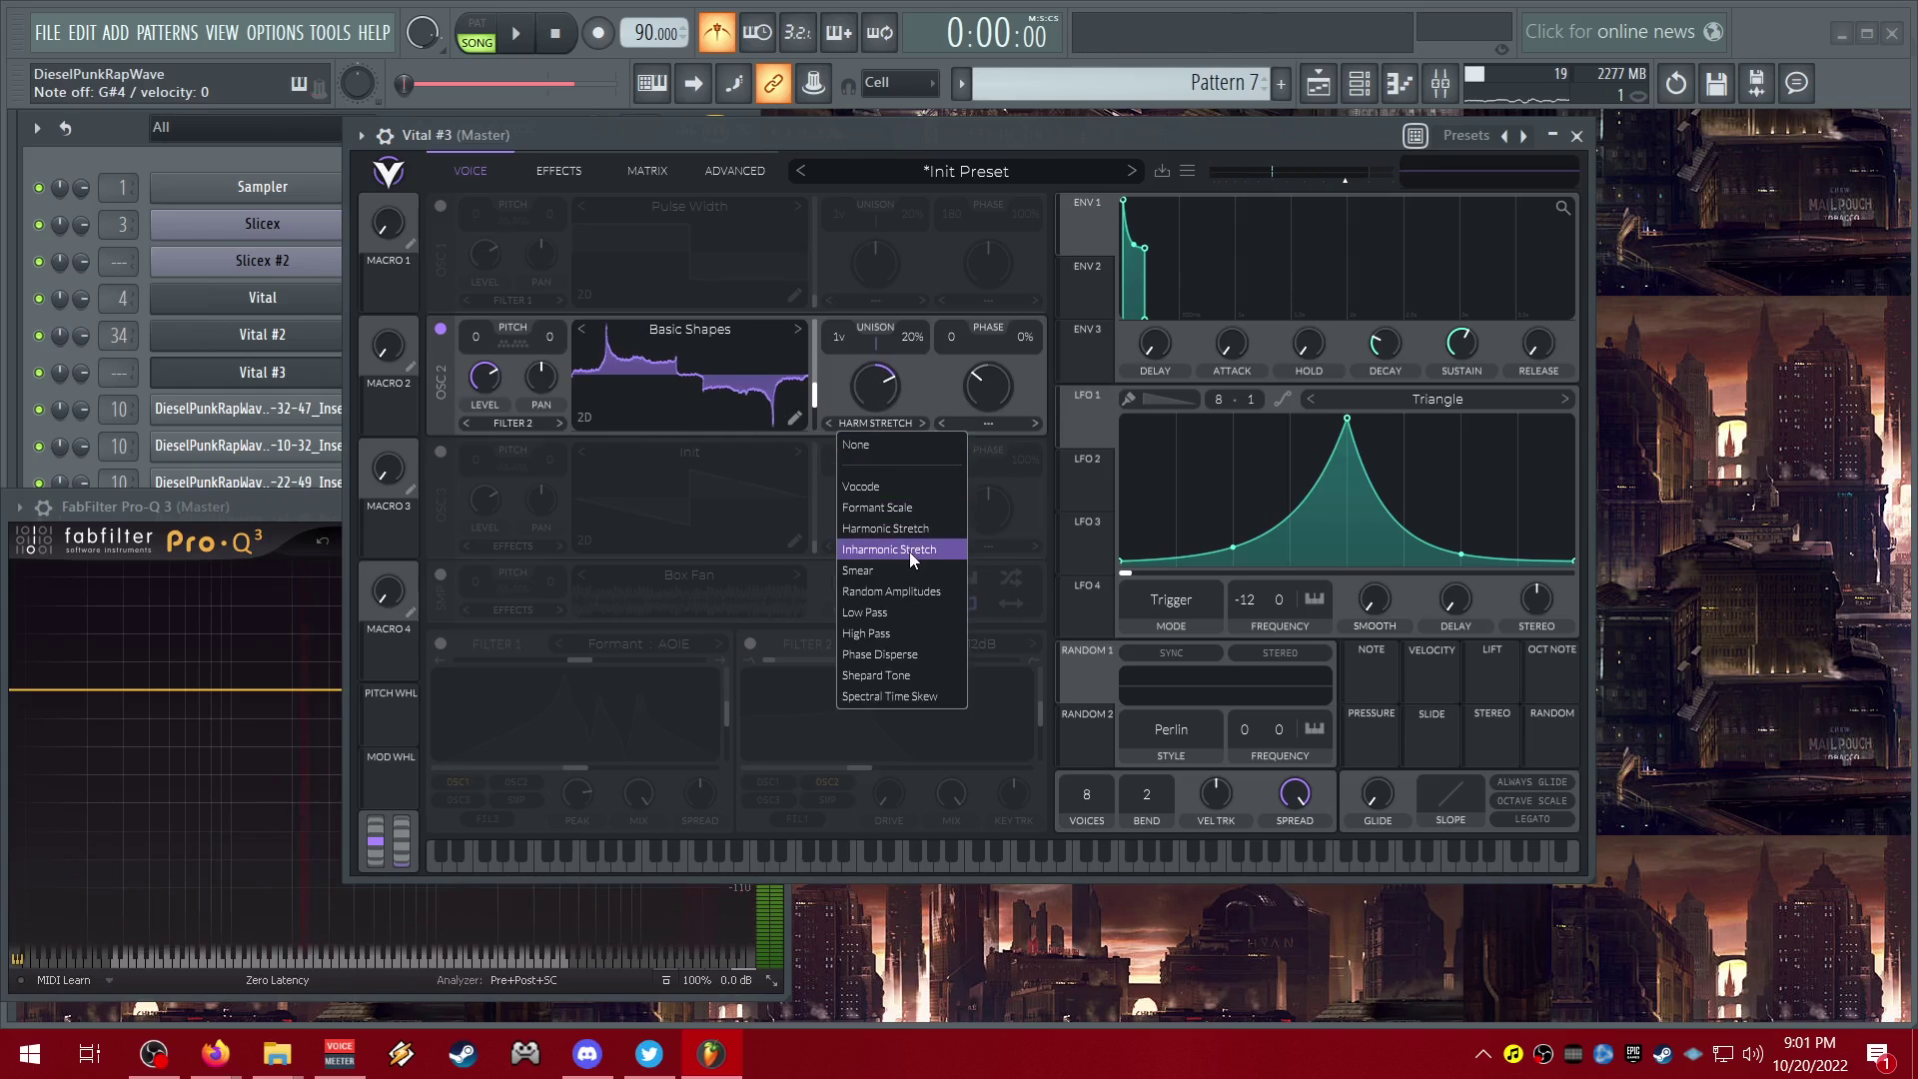
pyautogui.click(910, 549)
pyautogui.moveTo(880, 402)
pyautogui.mouseDown()
pyautogui.moveTo(858, 547)
pyautogui.moveTo(858, 394)
pyautogui.moveTo(876, 424)
pyautogui.moveTo(854, 578)
pyautogui.moveTo(850, 420)
pyautogui.moveTo(874, 490)
pyautogui.mouseUp()
pyautogui.click(877, 423)
pyautogui.click(887, 571)
# - Try Random Amplitudes spectral morph at about 37%, then Low Pass with a raised amount
pyautogui.click(880, 425)
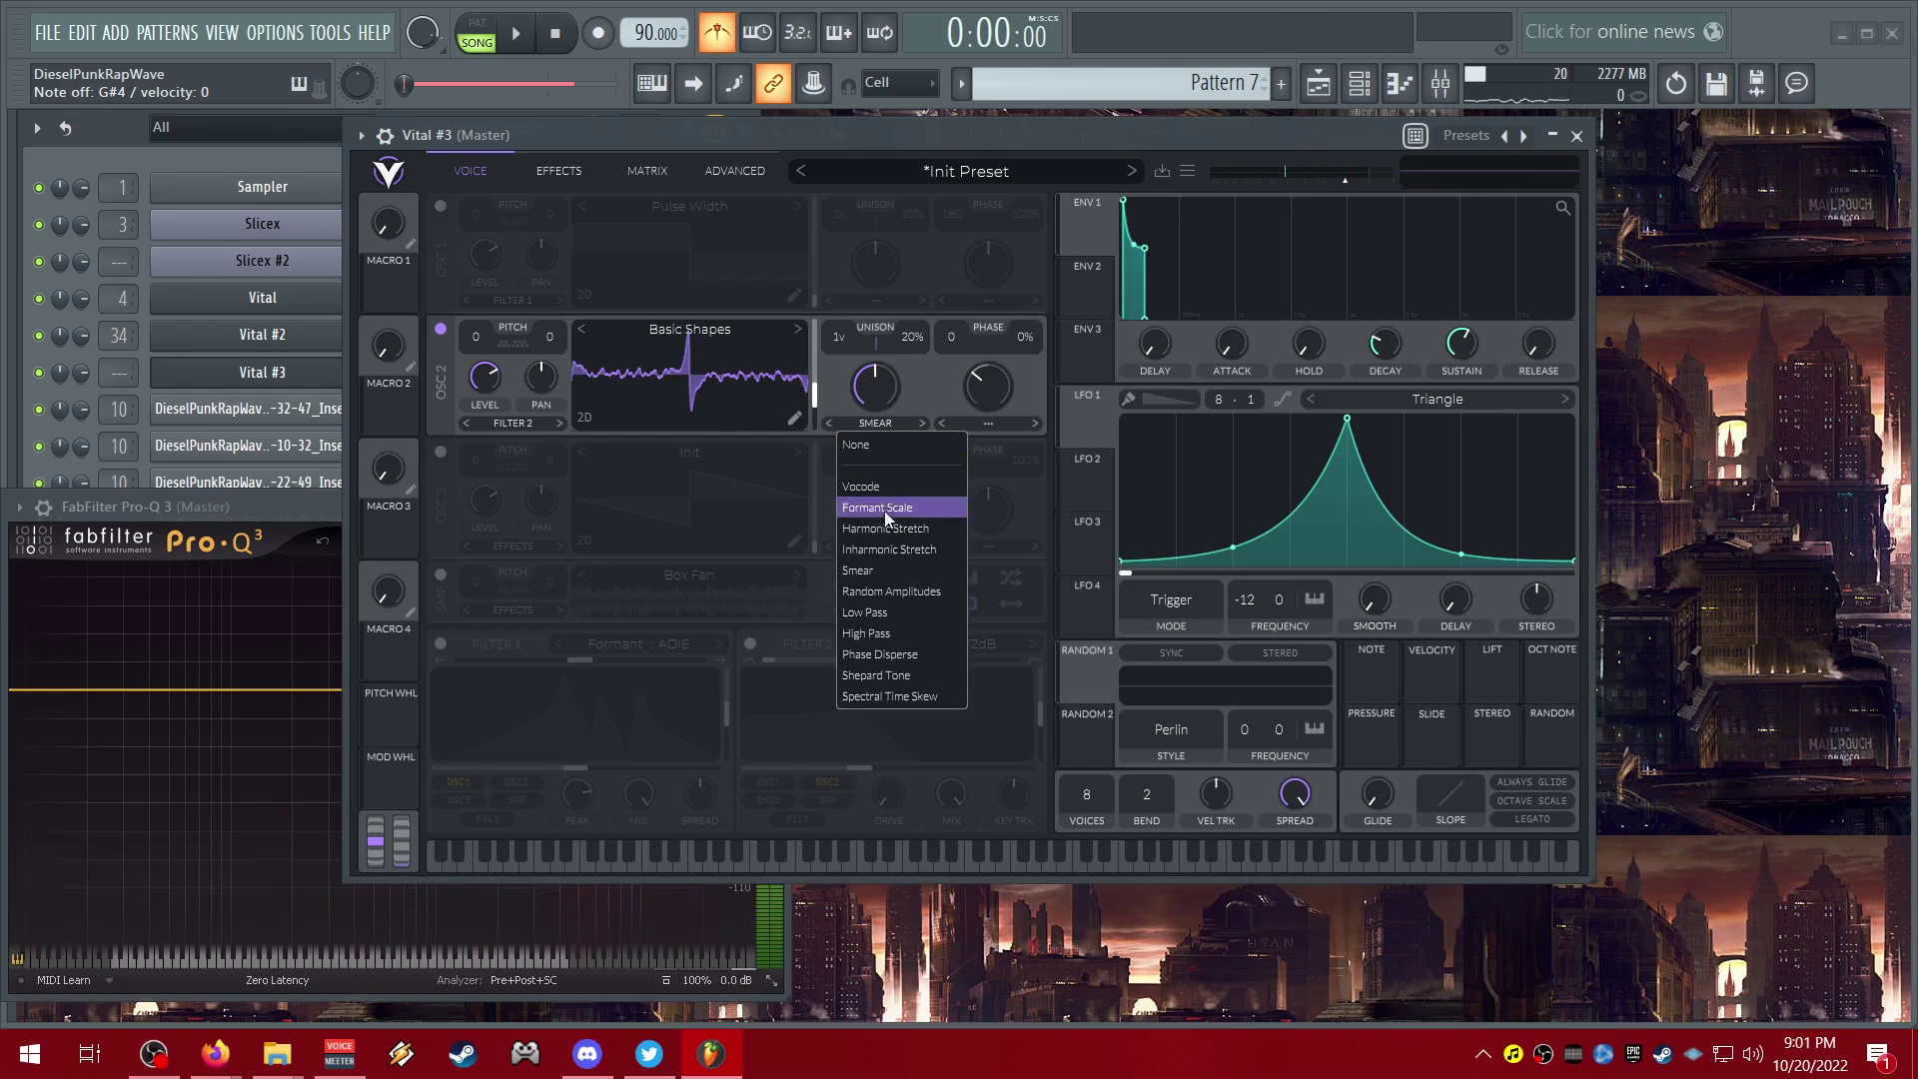
pyautogui.click(890, 590)
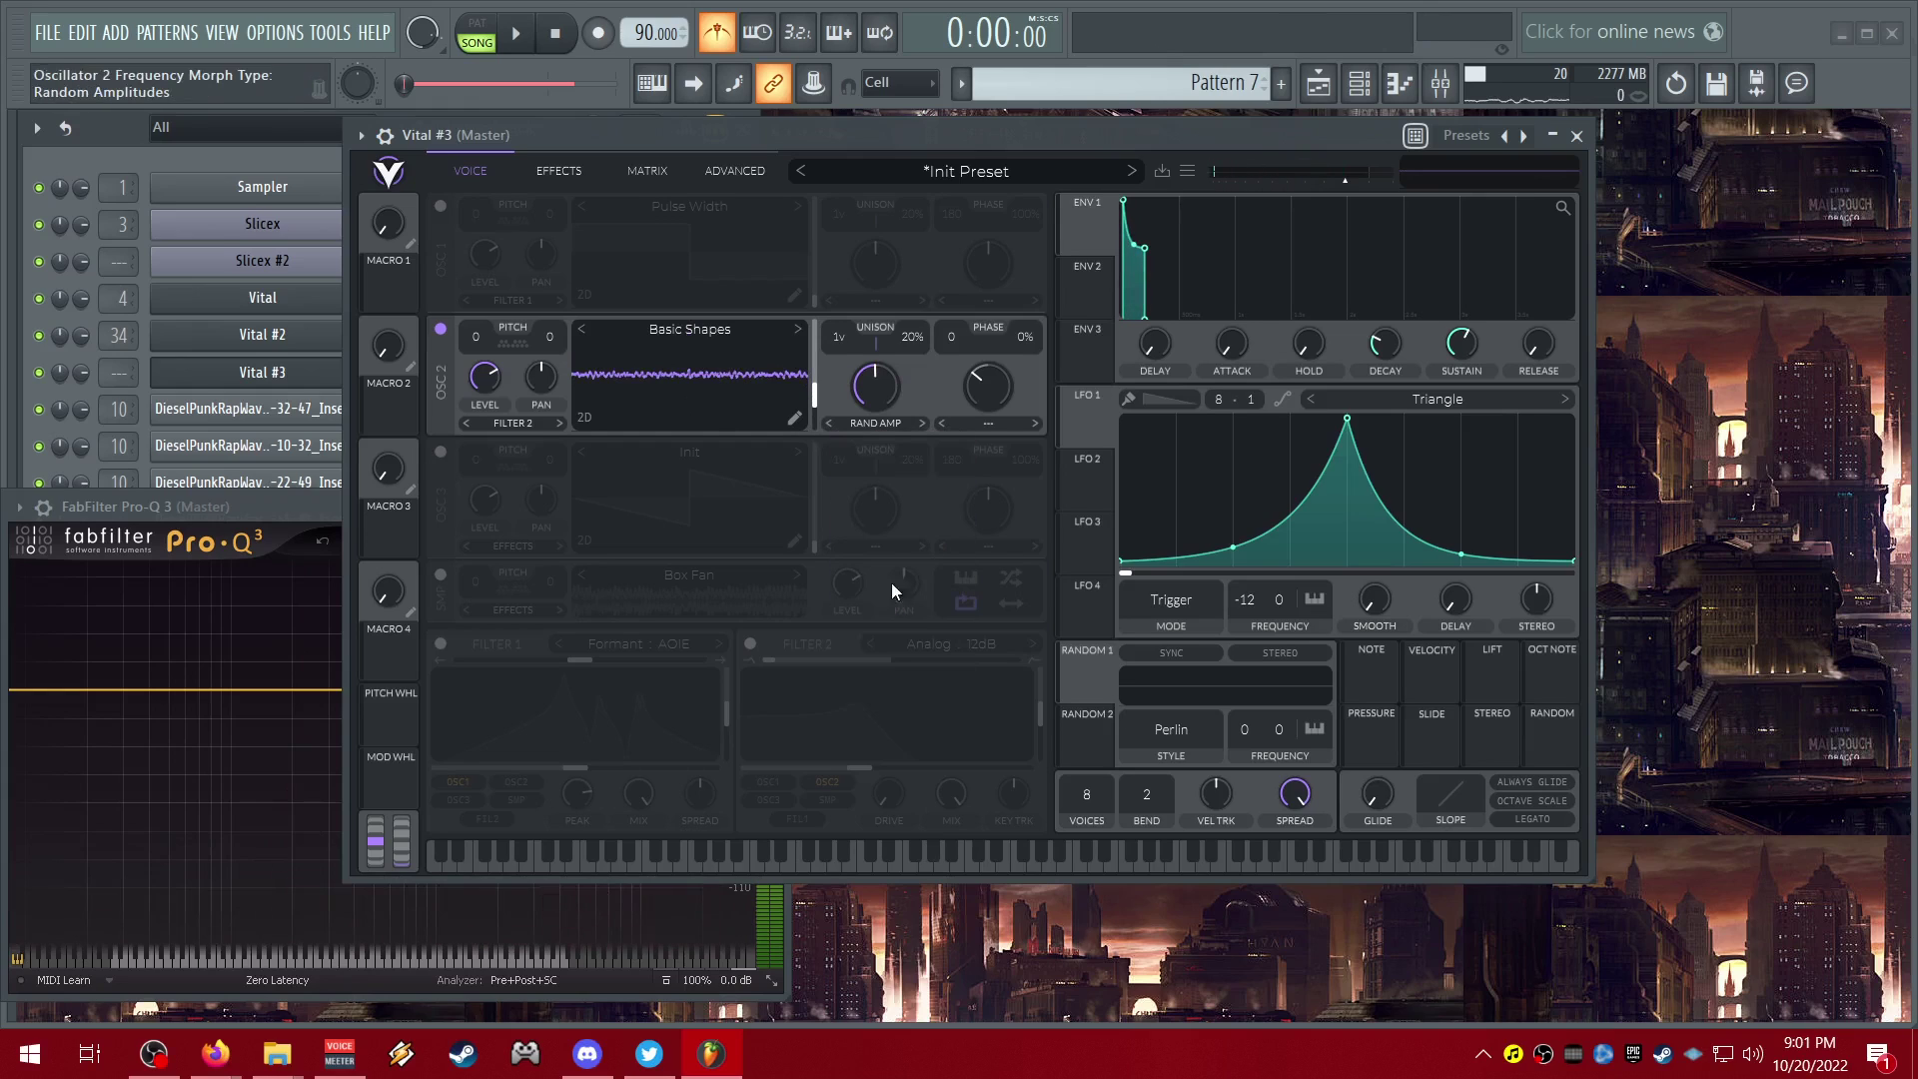
pyautogui.moveTo(873, 398); pyautogui.dragTo(879, 404)
pyautogui.click(880, 423)
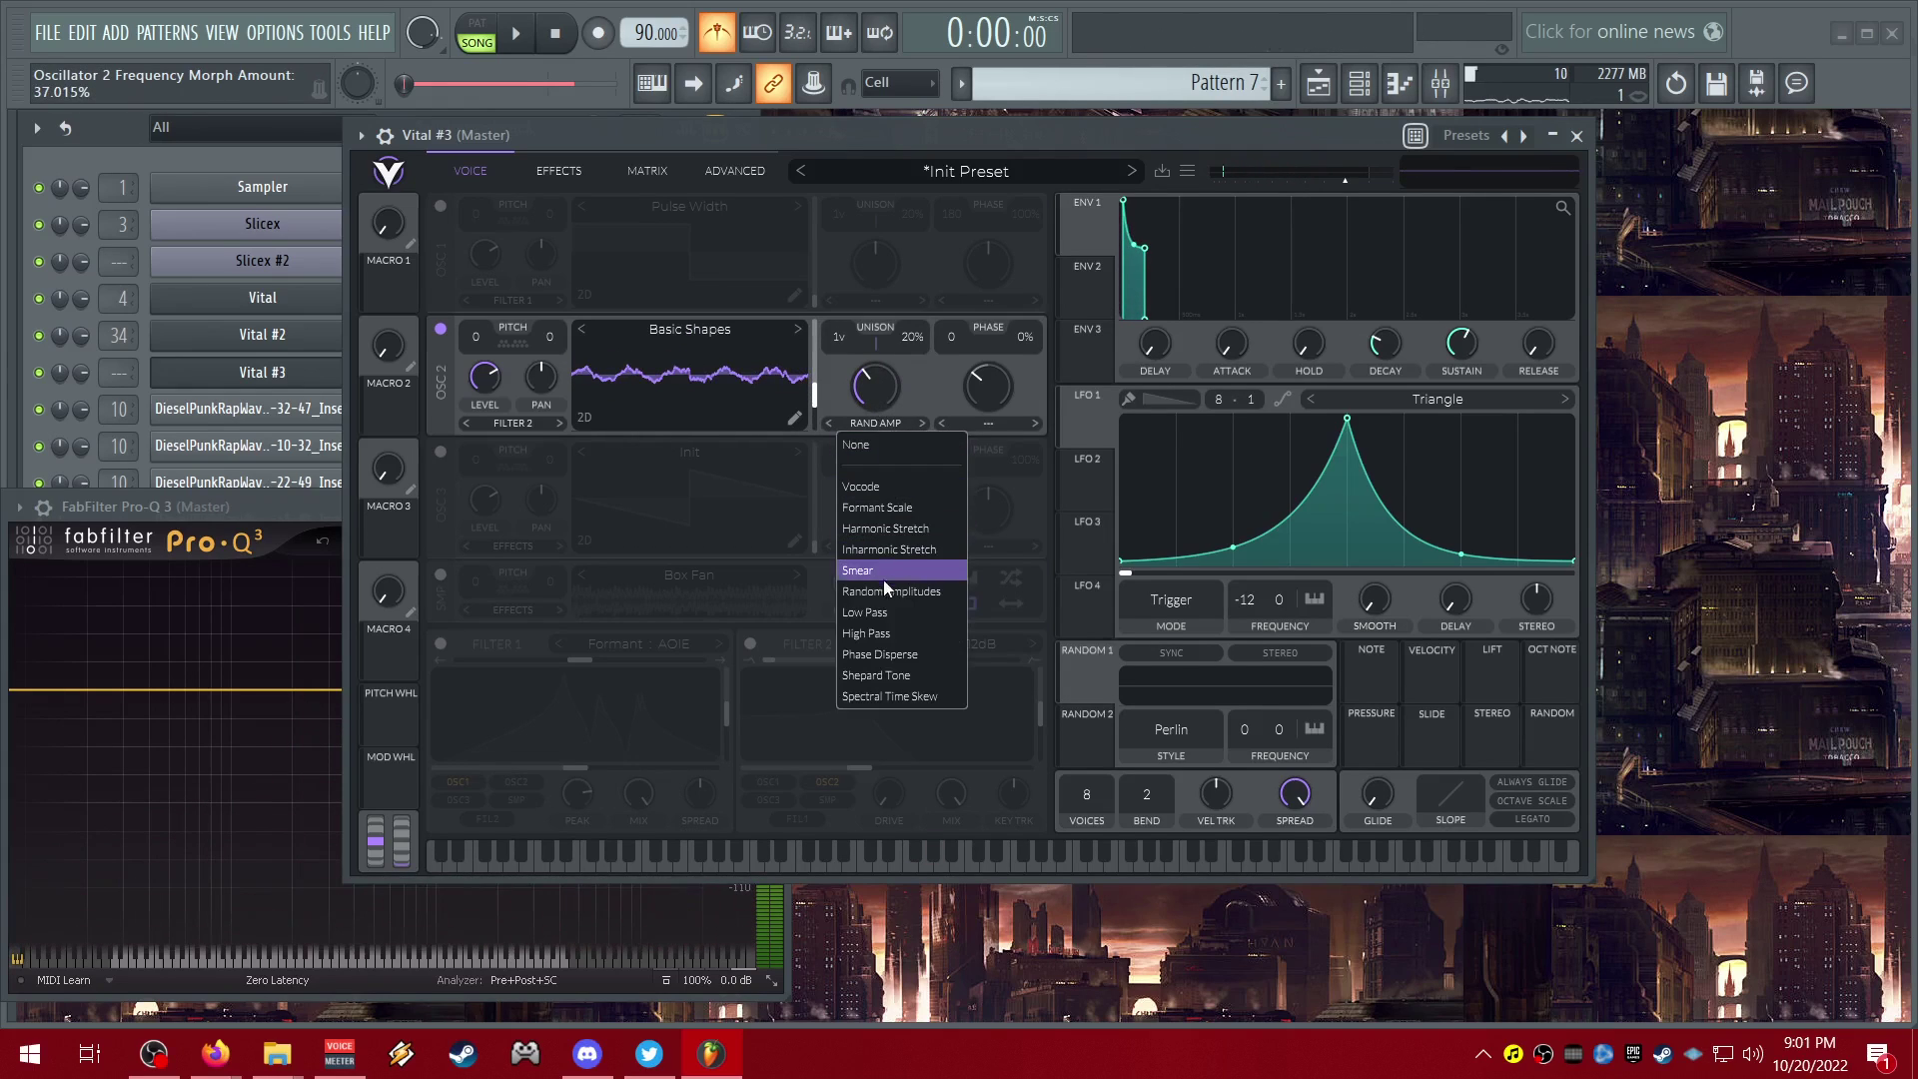
pyautogui.click(886, 614)
pyautogui.moveTo(876, 392)
pyautogui.mouseDown()
pyautogui.moveTo(876, 376)
pyautogui.moveTo(878, 403)
pyautogui.mouseUp()
# - Try Shepard Tone spectral morph at about 65%, then Spectral Time Skew at about 72%
pyautogui.click(877, 423)
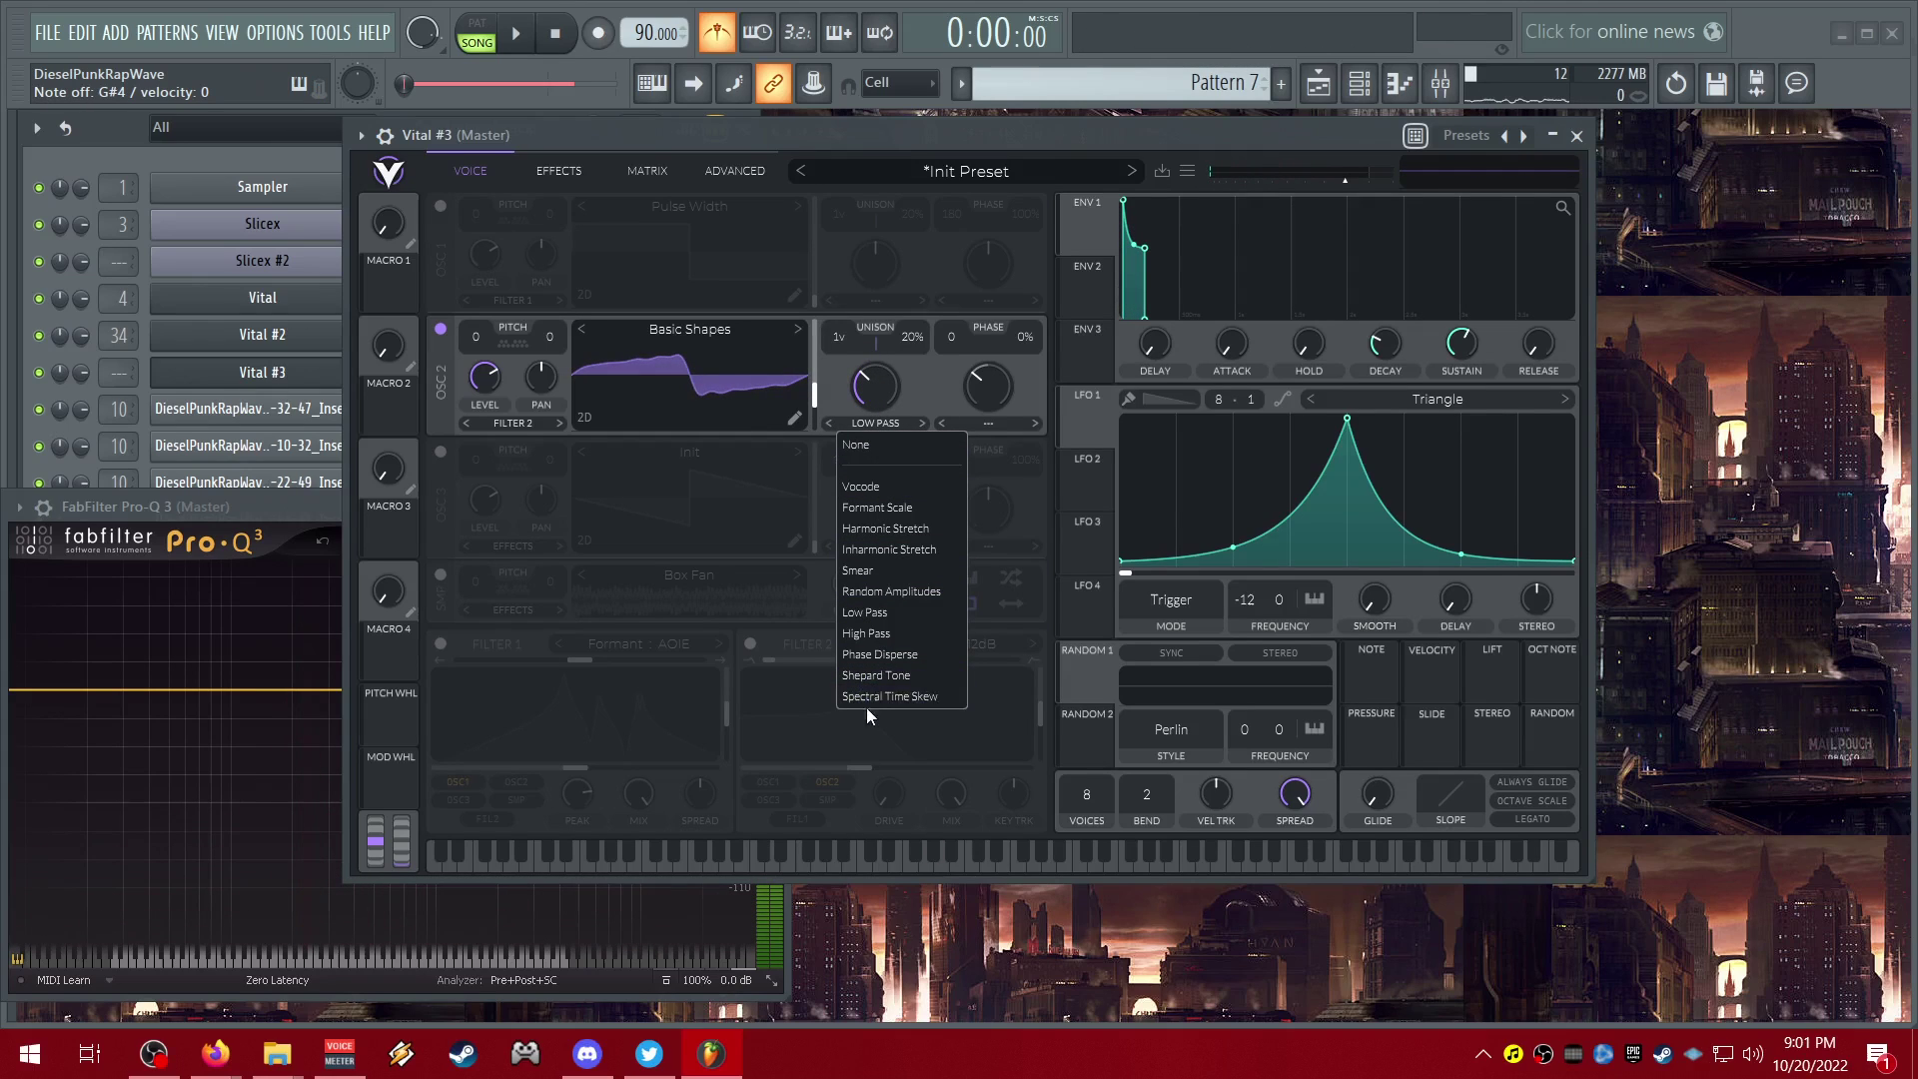
pyautogui.click(889, 677)
pyautogui.moveTo(876, 388)
pyautogui.mouseDown()
pyautogui.moveTo(872, 331)
pyautogui.moveTo(880, 401)
pyautogui.mouseUp()
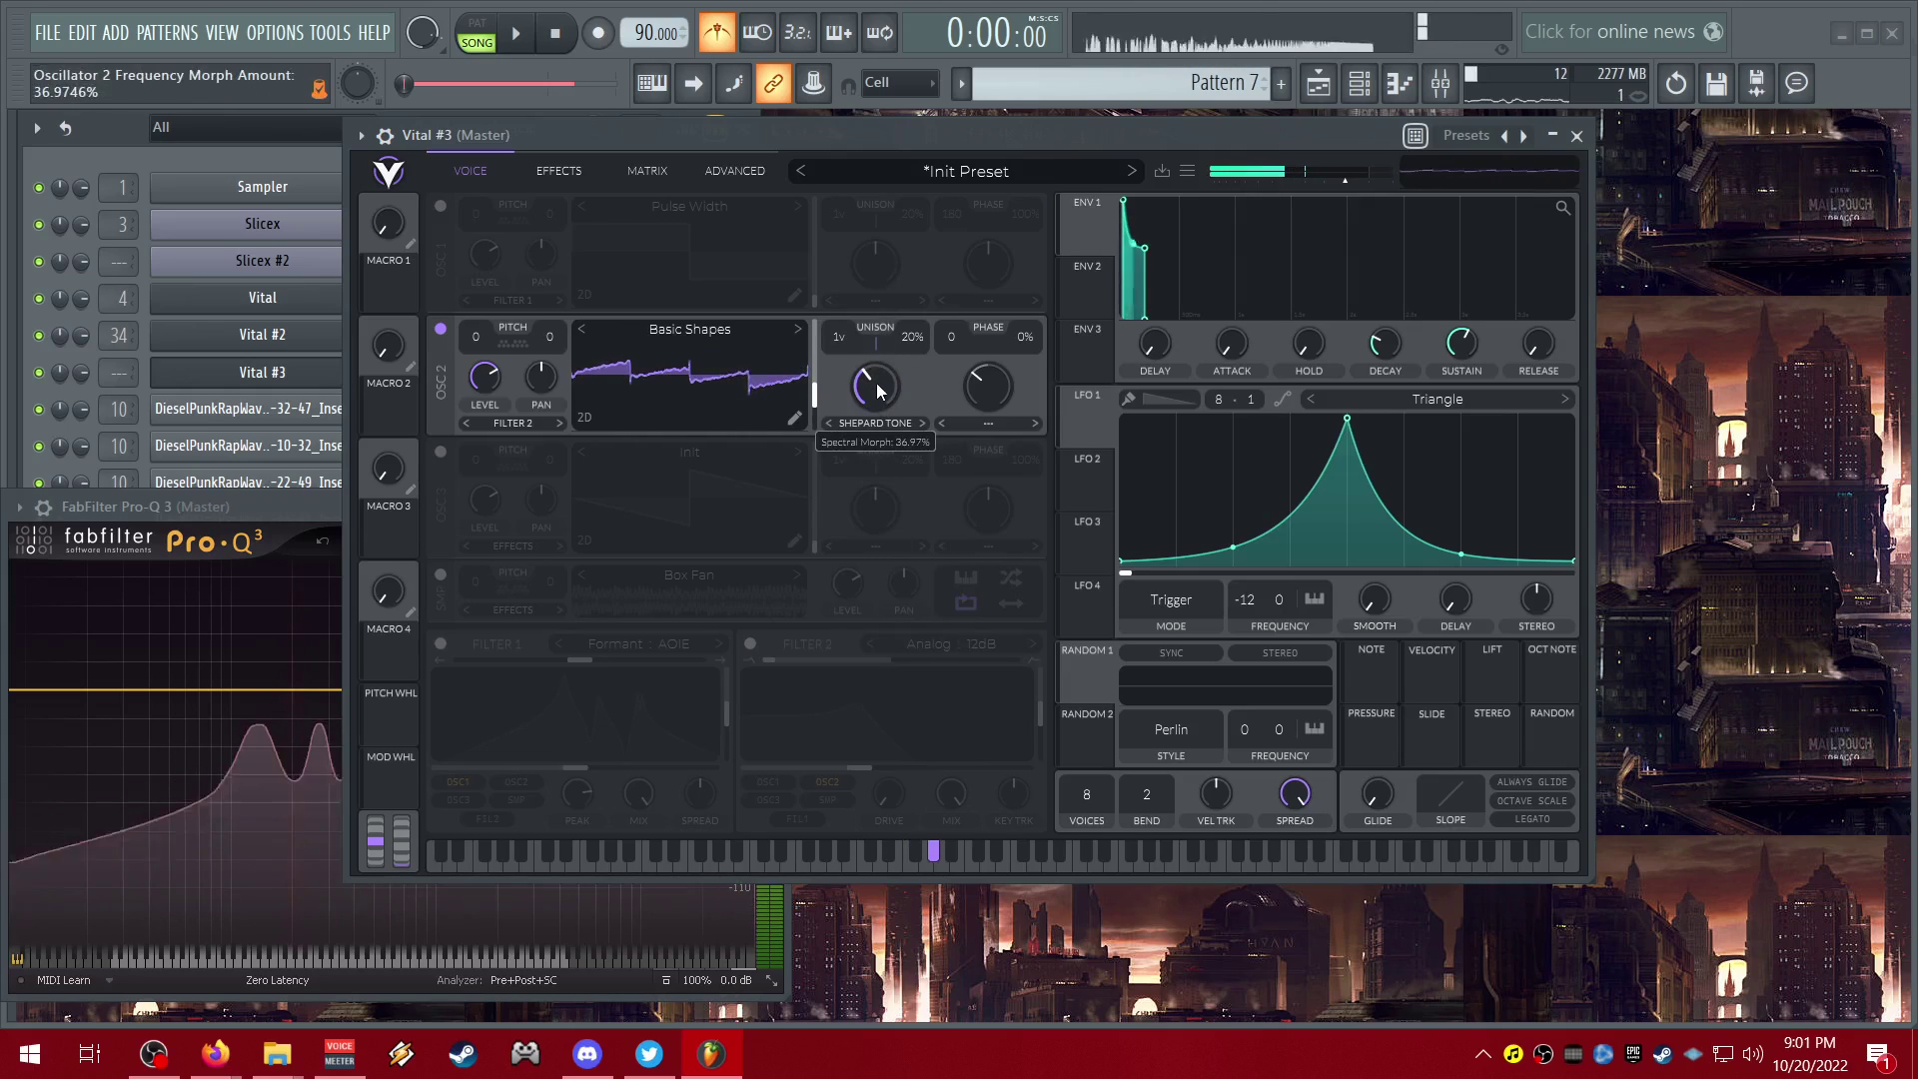
pyautogui.click(880, 424)
pyautogui.click(919, 699)
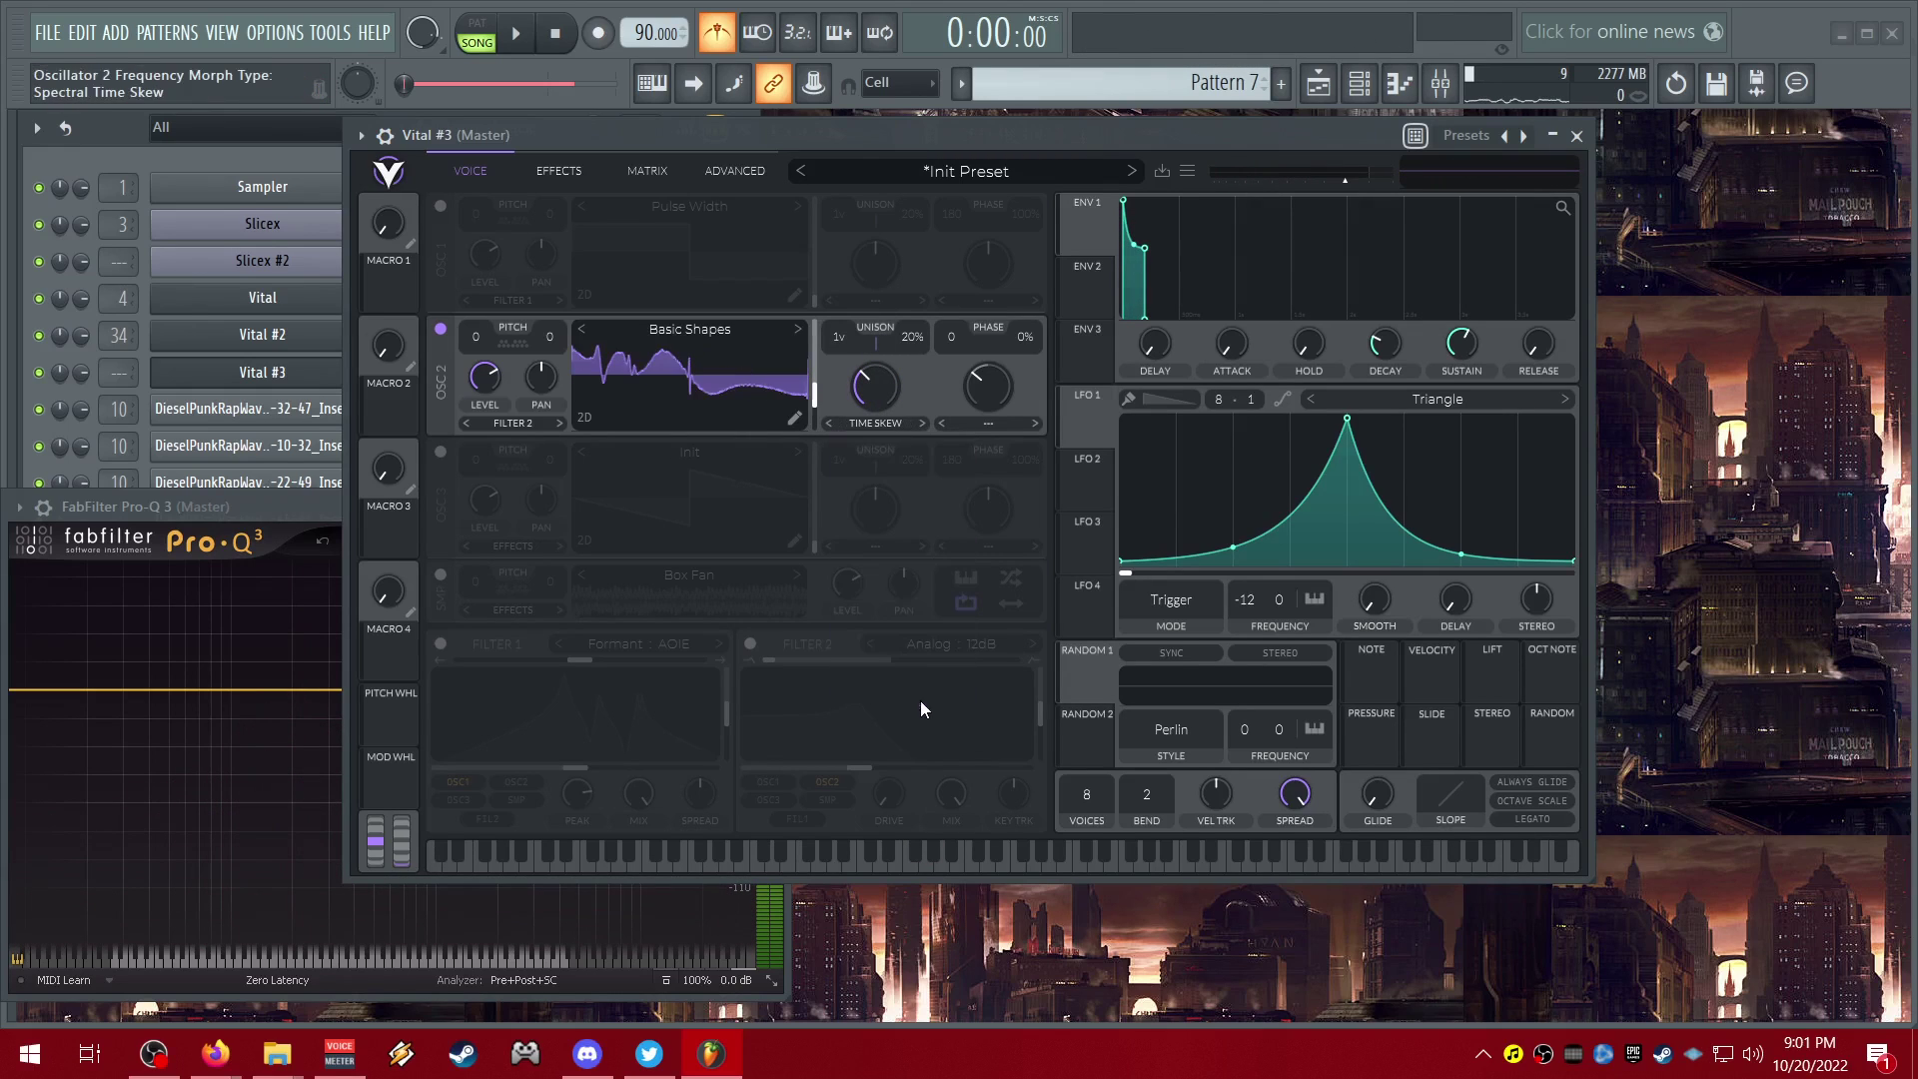
pyautogui.moveTo(876, 387)
pyautogui.mouseDown()
pyautogui.moveTo(867, 313)
pyautogui.moveTo(861, 458)
pyautogui.moveTo(849, 426)
pyautogui.moveTo(863, 332)
pyautogui.moveTo(878, 489)
pyautogui.mouseUp()
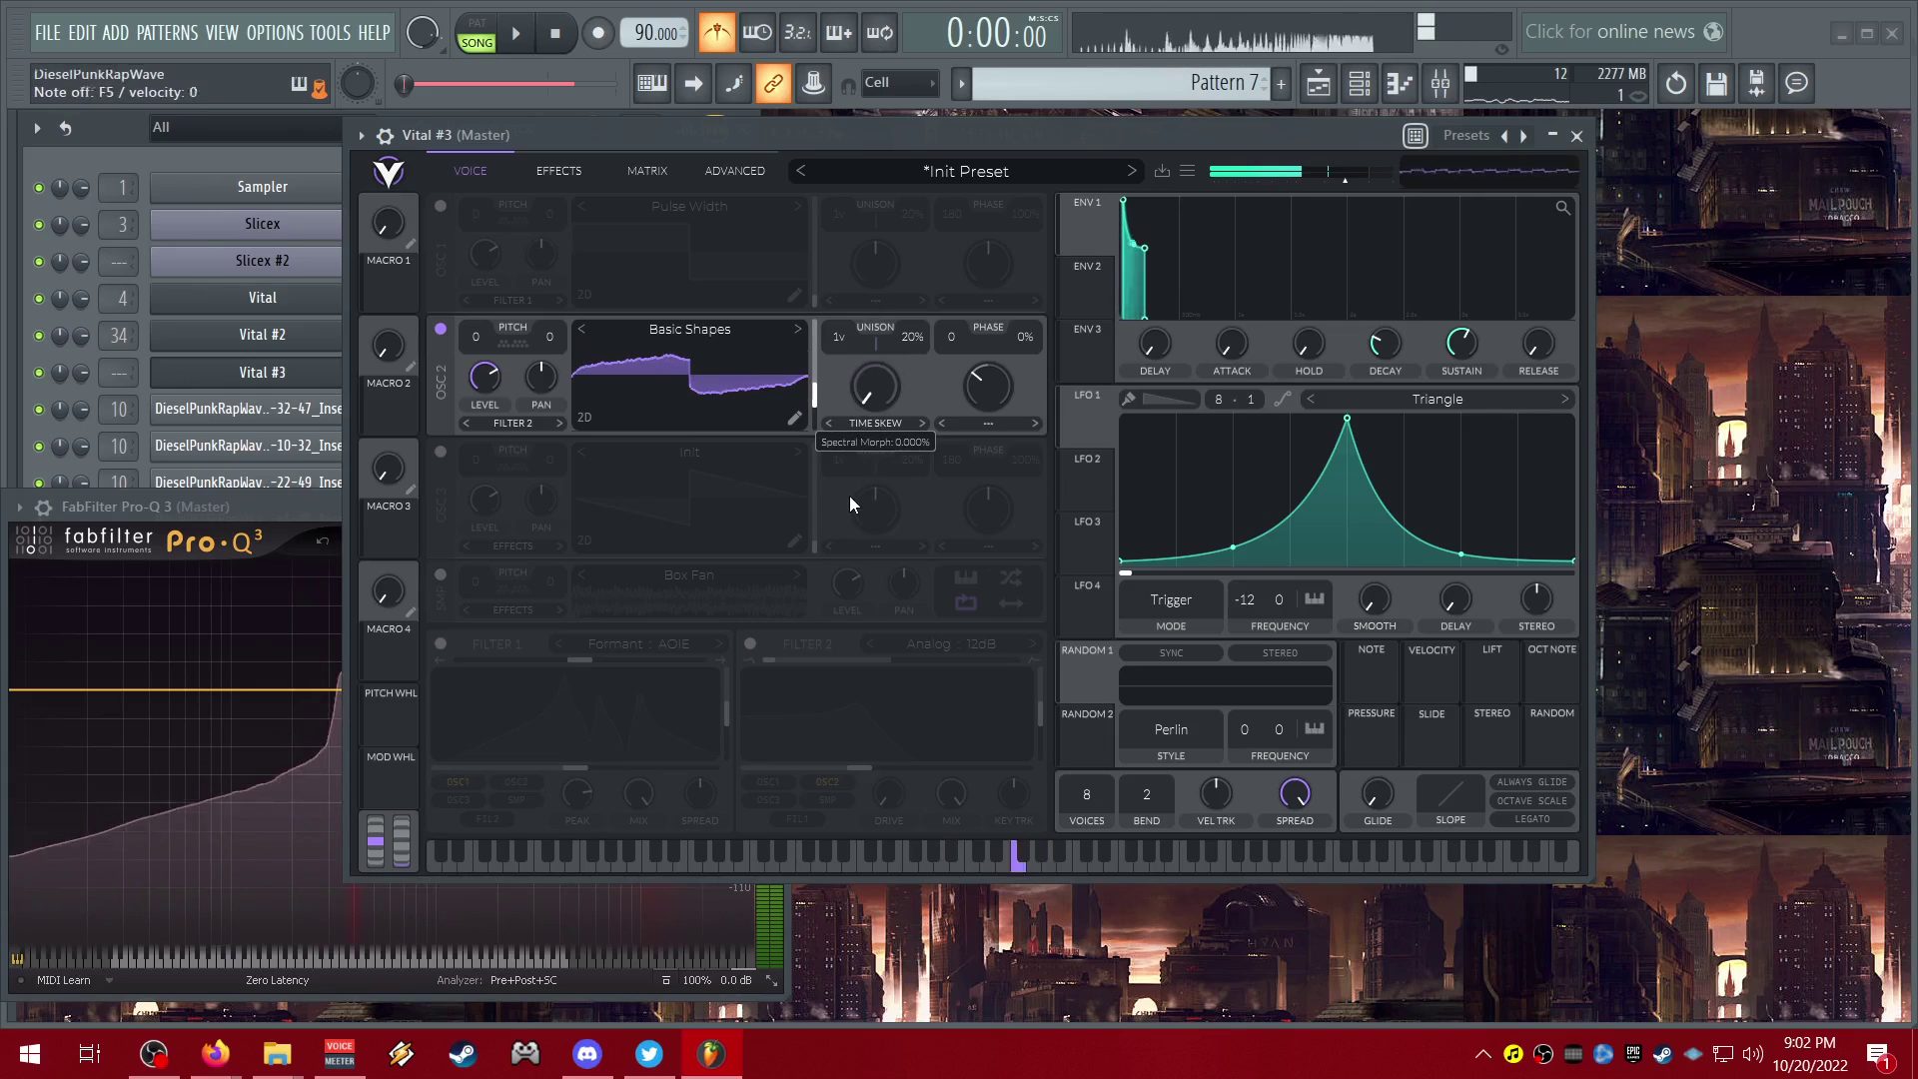
pyautogui.moveTo(862, 499)
pyautogui.mouseDown()
pyautogui.moveTo(856, 429)
pyautogui.moveTo(858, 571)
pyautogui.moveTo(853, 396)
pyautogui.mouseUp()
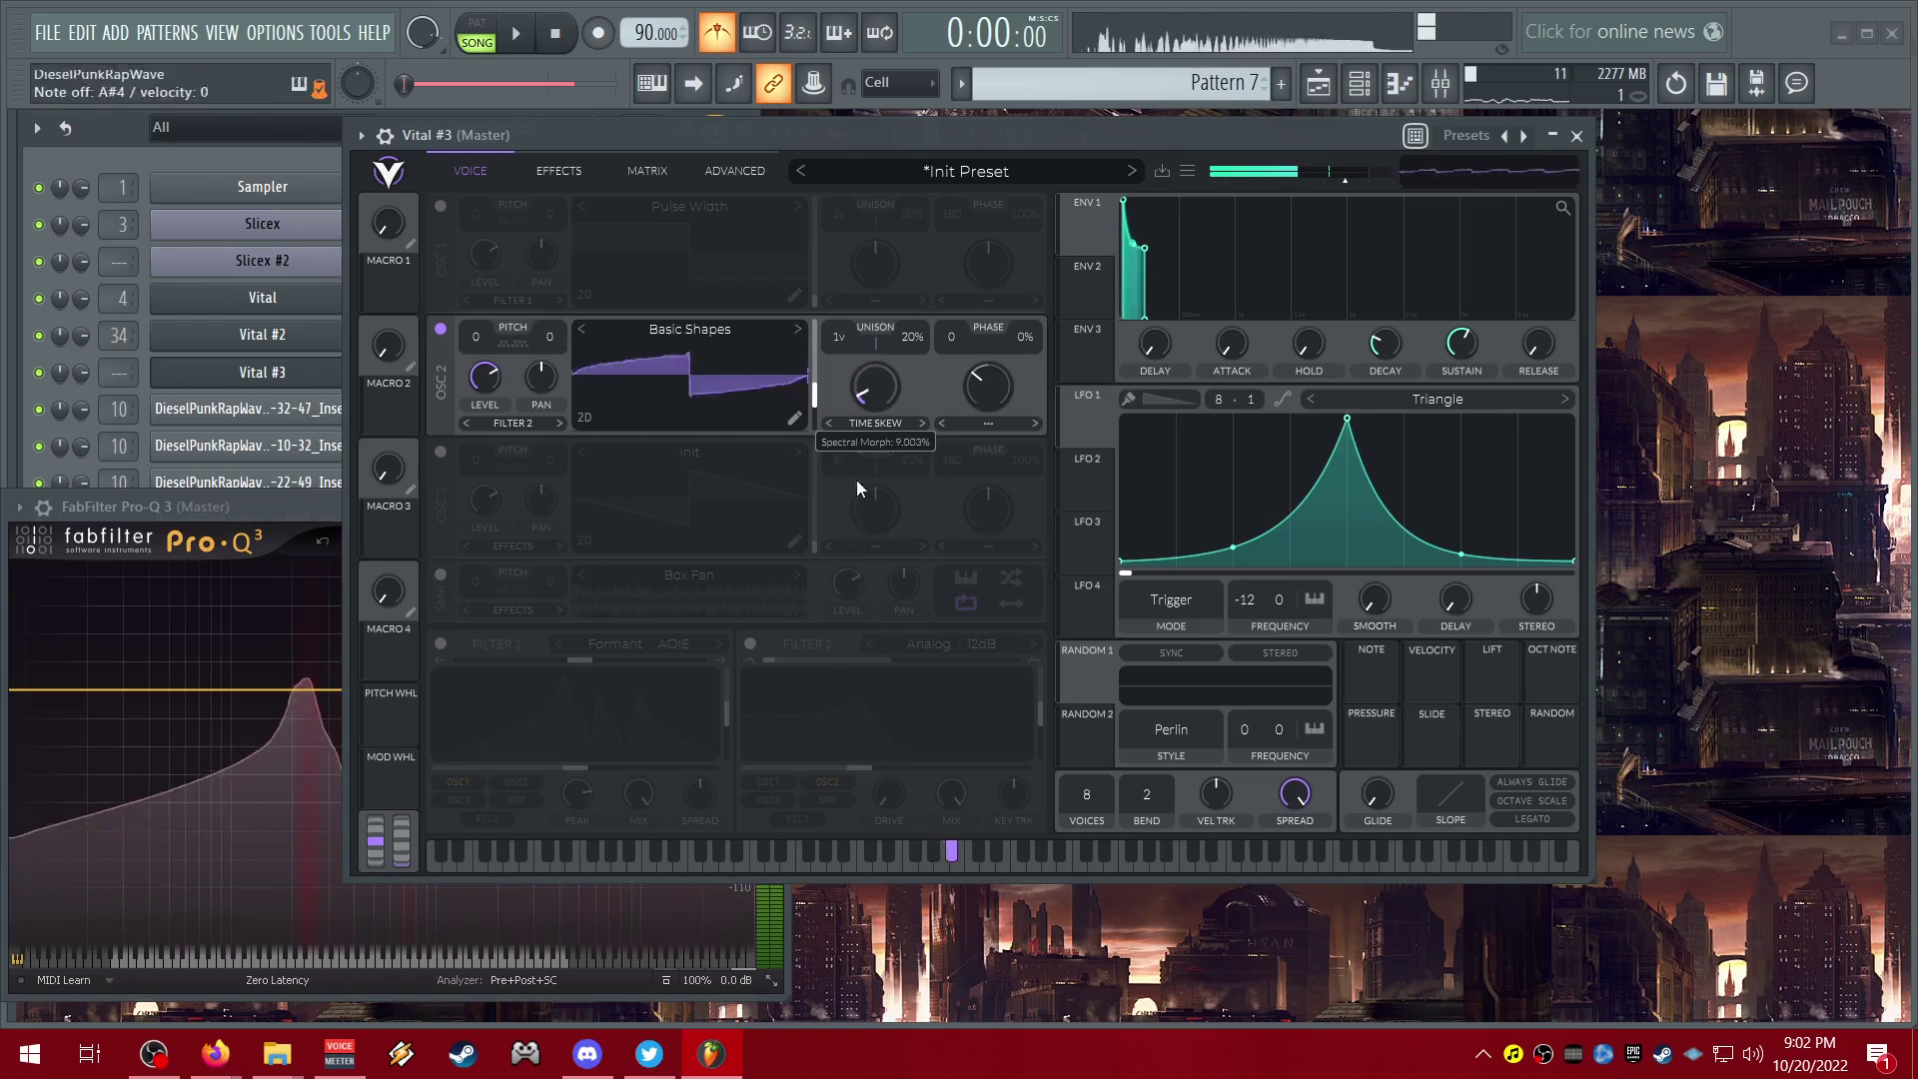
# - Turn off oscillator 2's spectral morph and set Sync distortion to about 90%
pyautogui.click(879, 421)
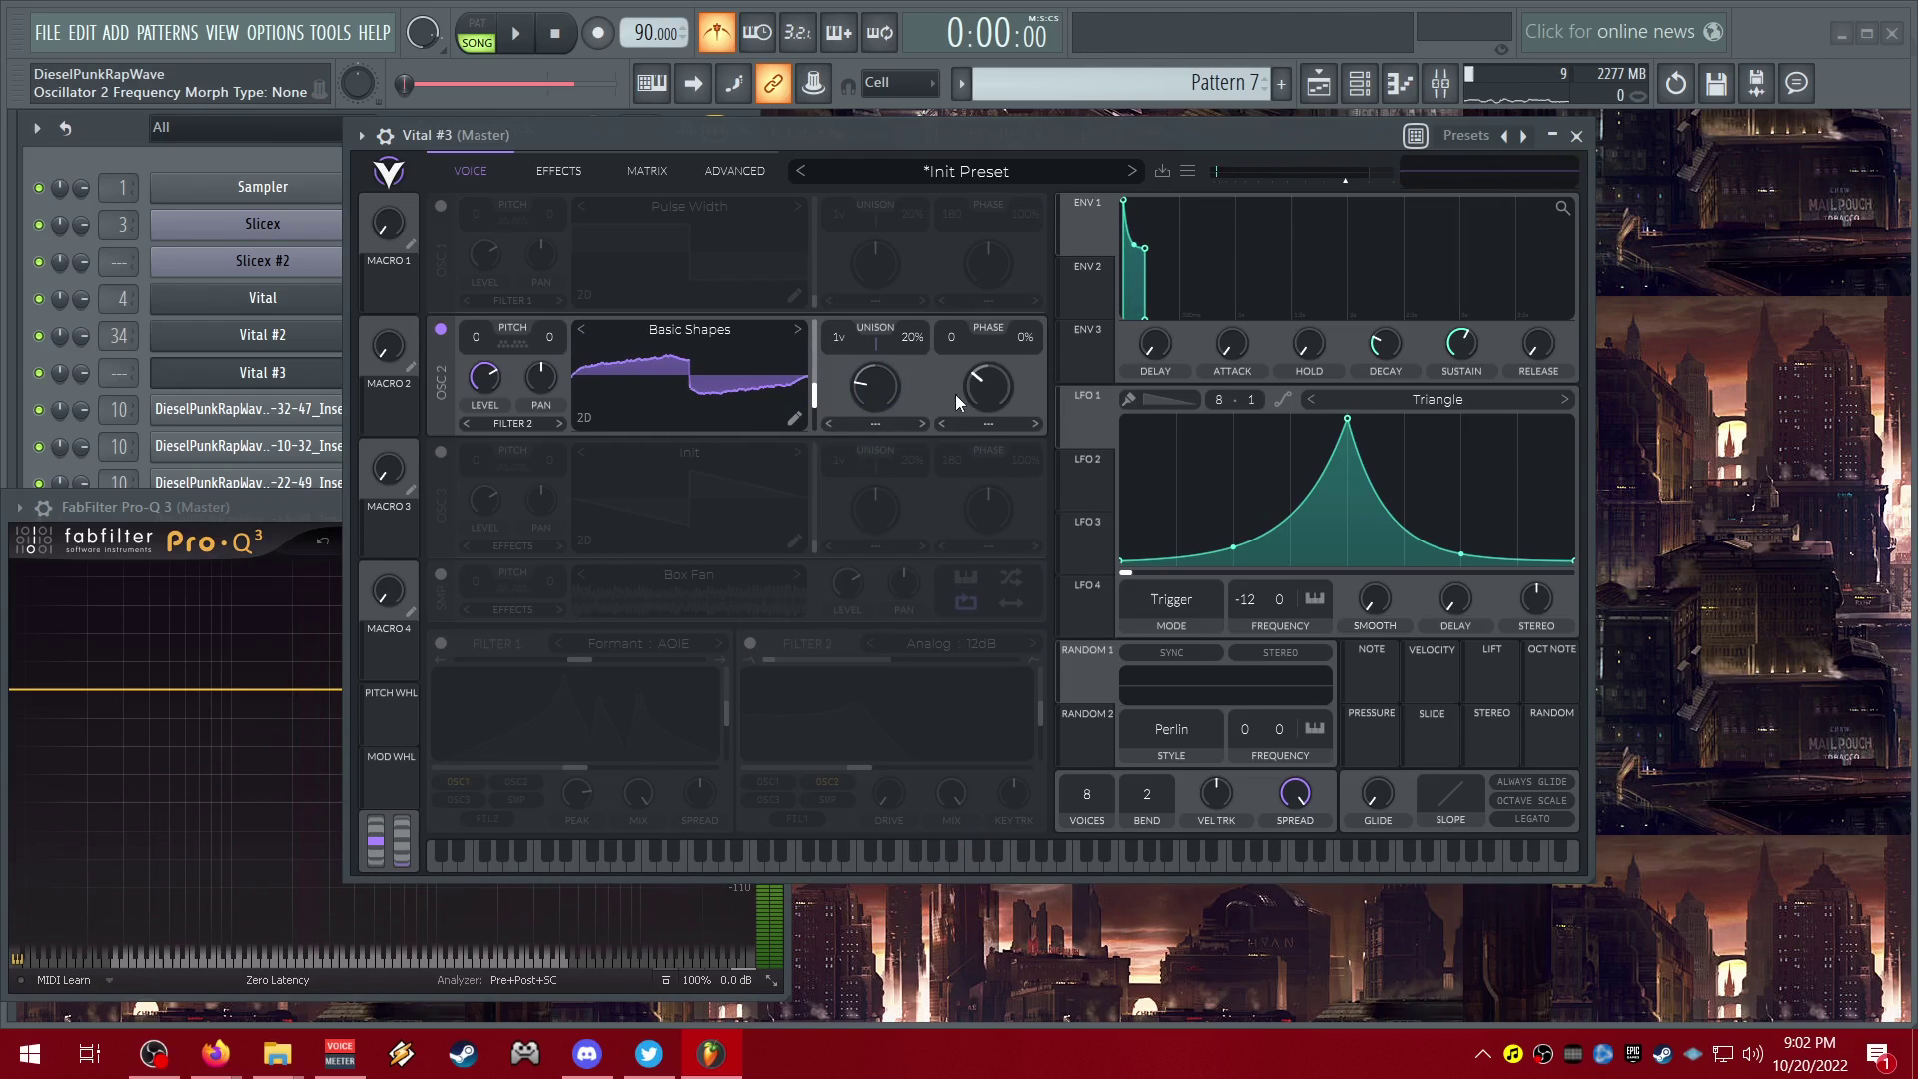
pyautogui.click(997, 422)
pyautogui.click(972, 486)
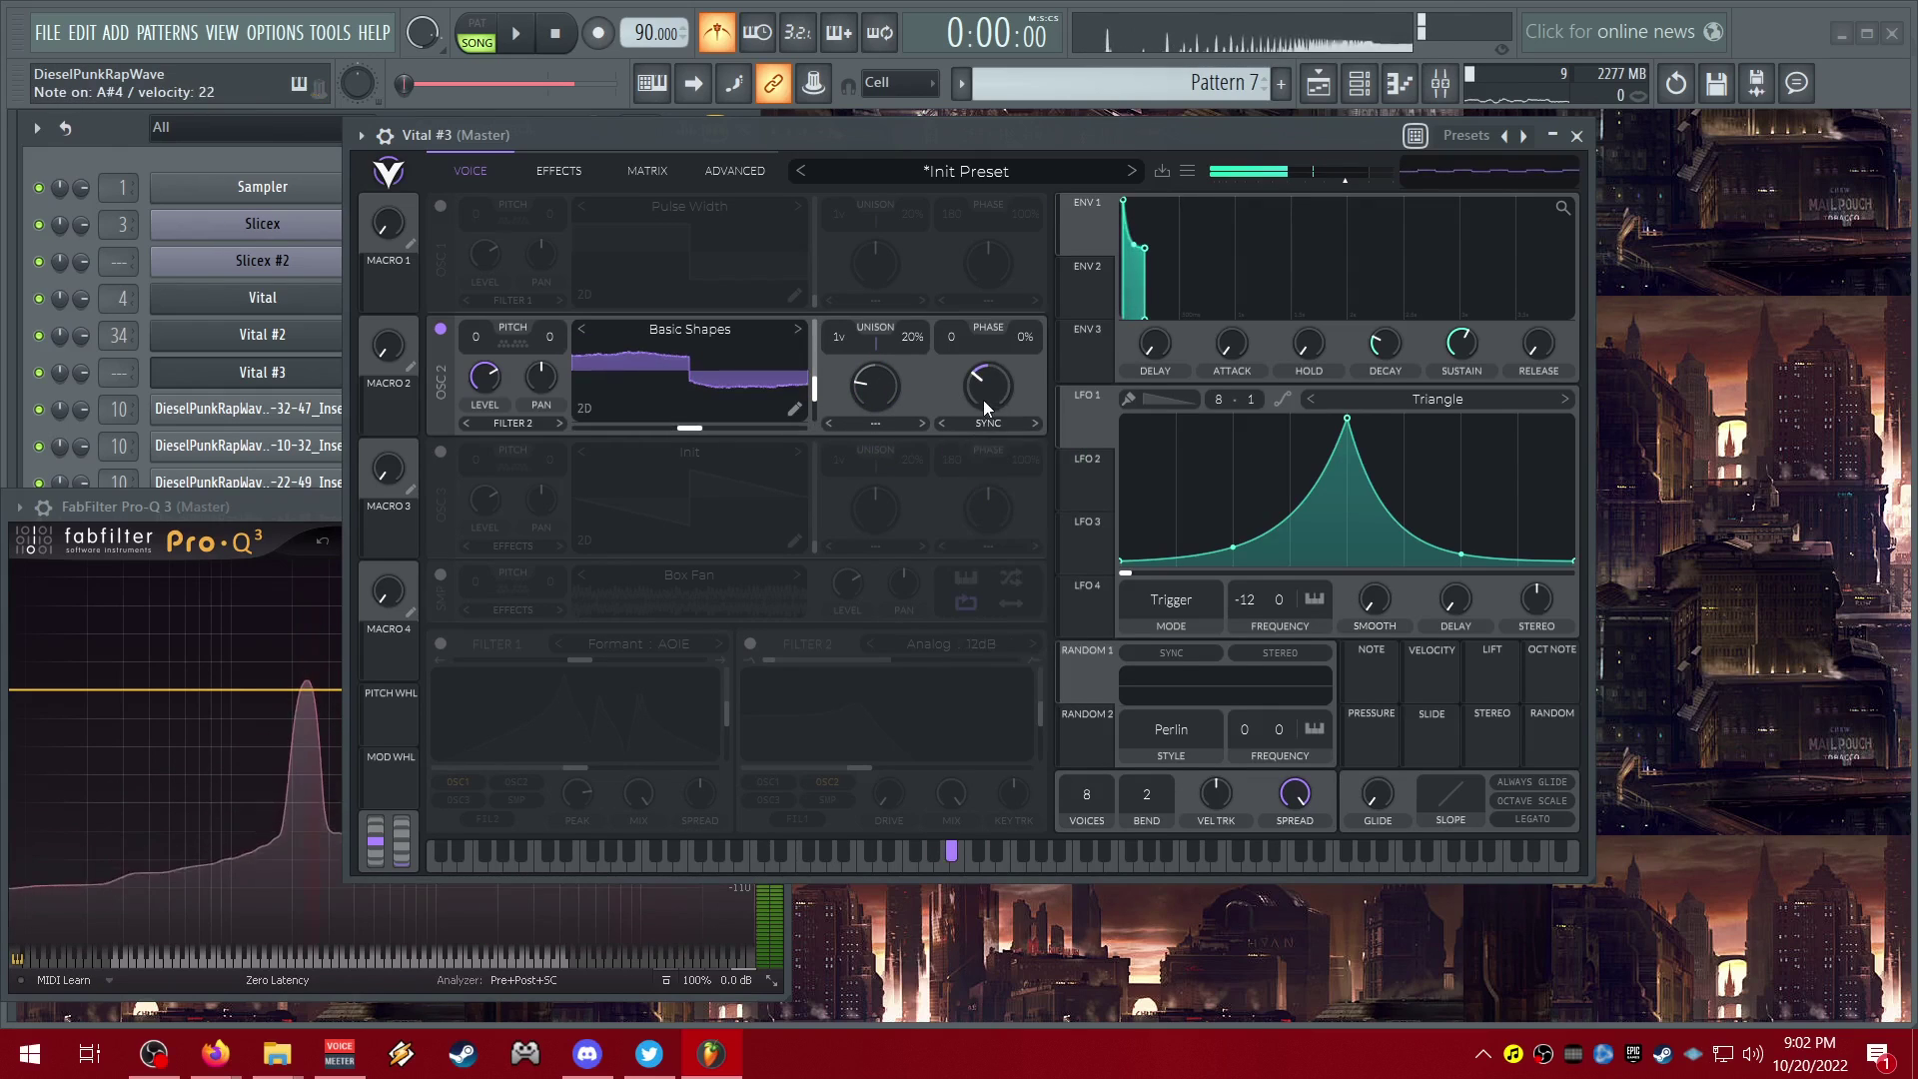
pyautogui.moveTo(983, 400)
pyautogui.mouseDown()
pyautogui.moveTo(970, 271)
pyautogui.moveTo(961, 384)
pyautogui.moveTo(979, 301)
pyautogui.moveTo(975, 321)
pyautogui.mouseUp()
# - Switch oscillator 2 to Formant distortion at about half amount
pyautogui.click(992, 424)
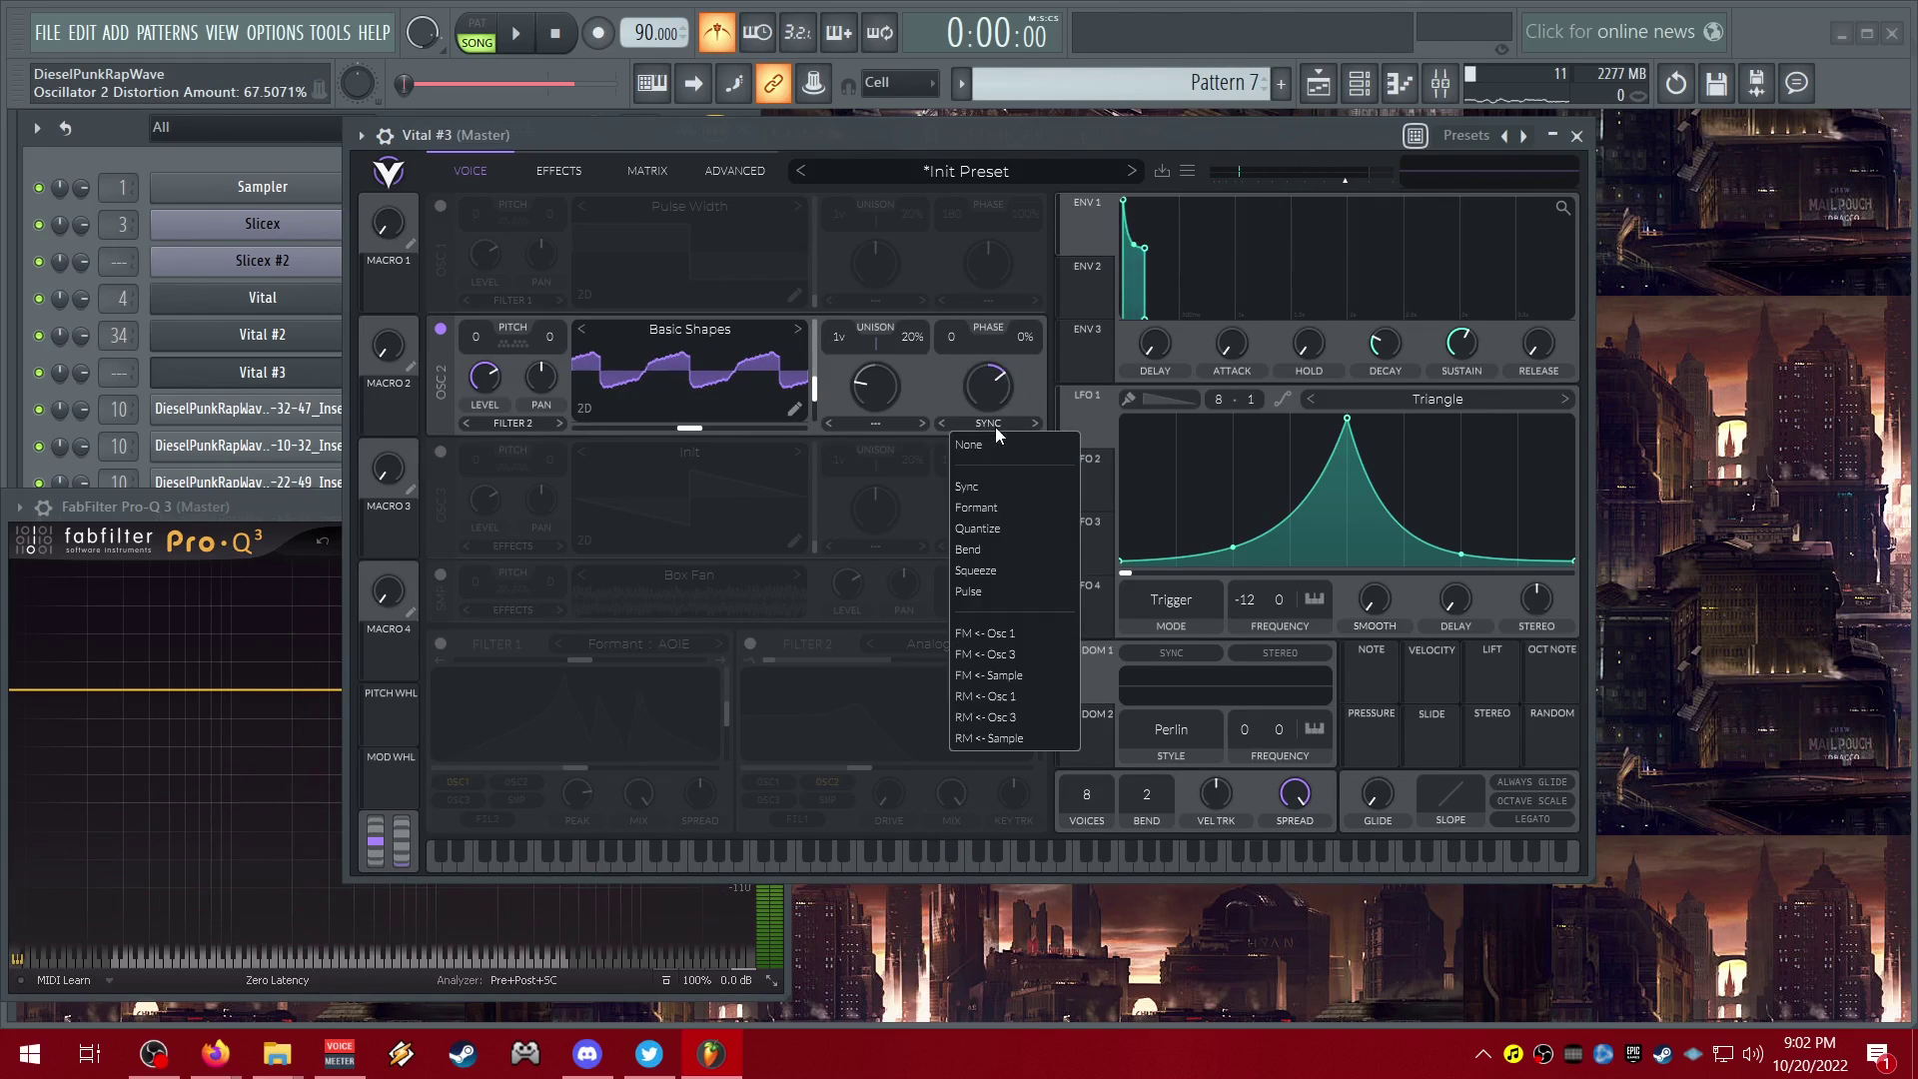
pyautogui.click(977, 508)
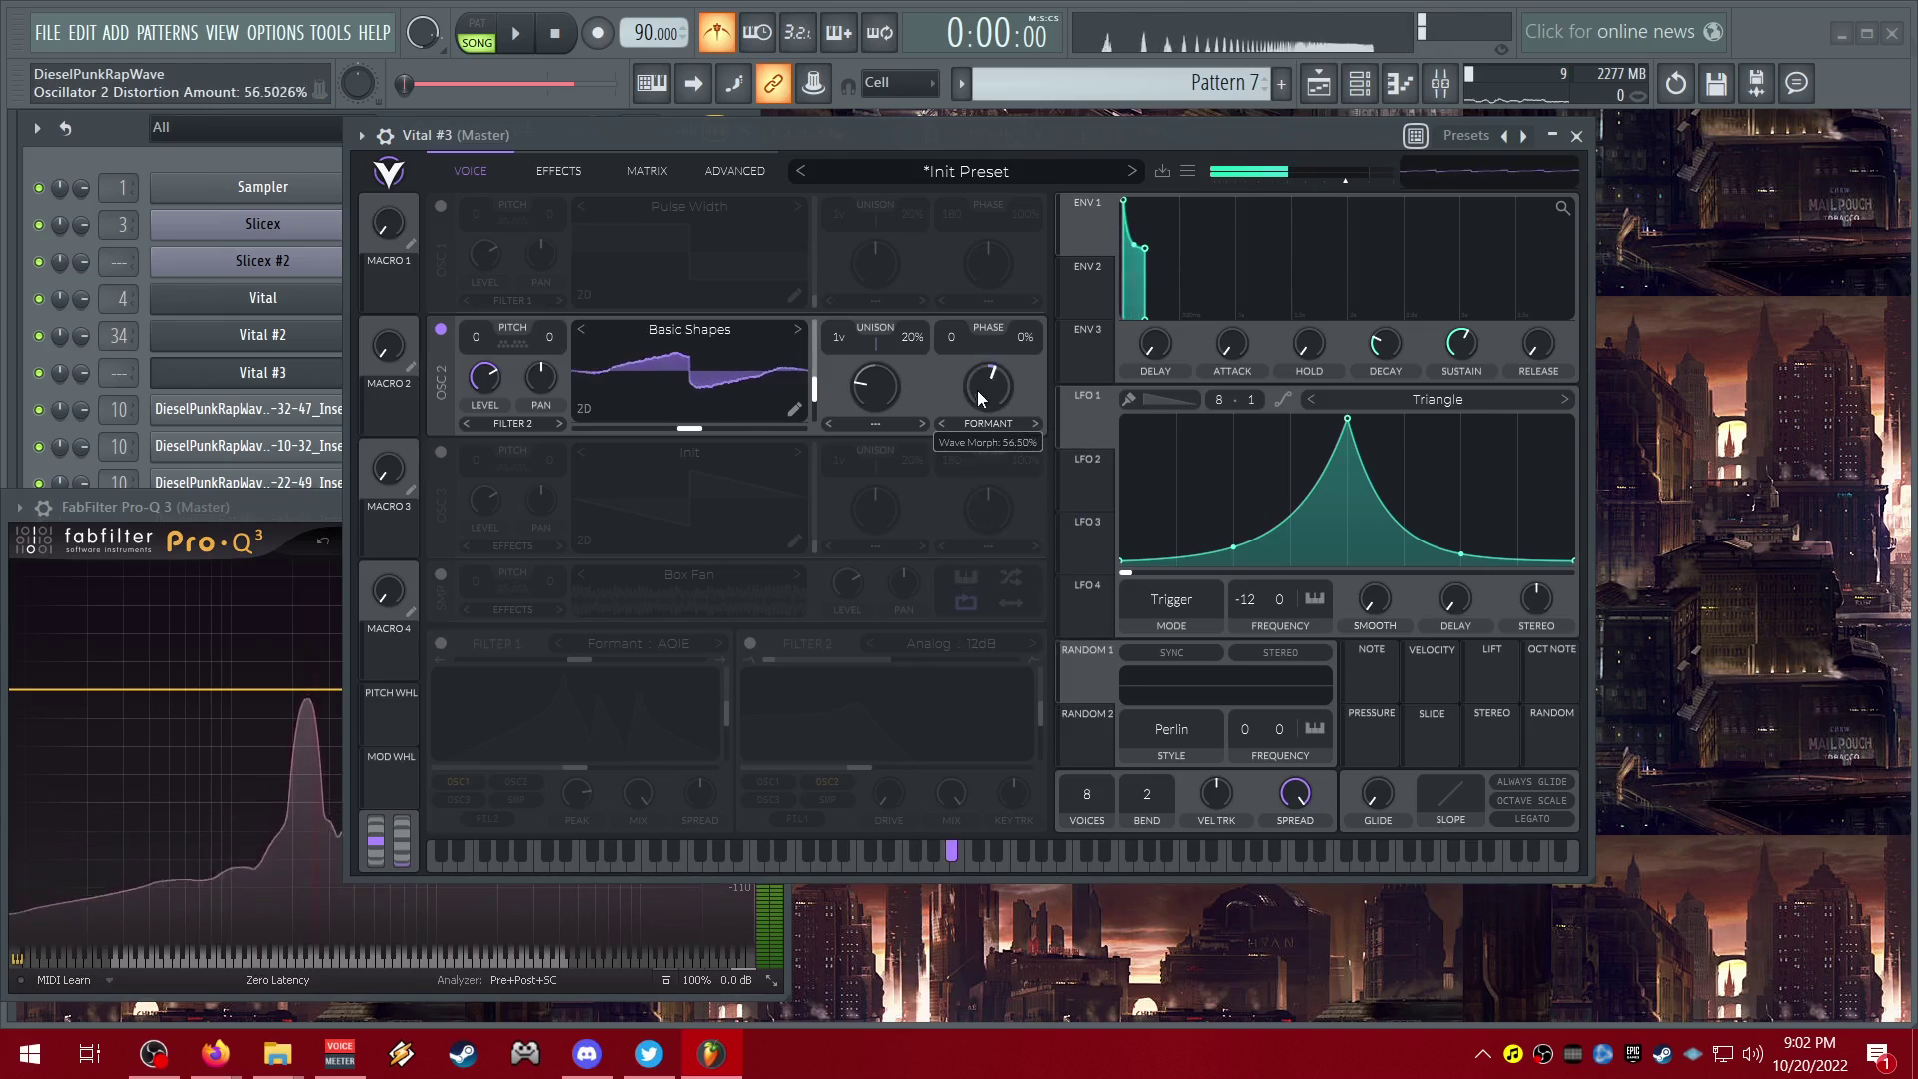
pyautogui.click(990, 423)
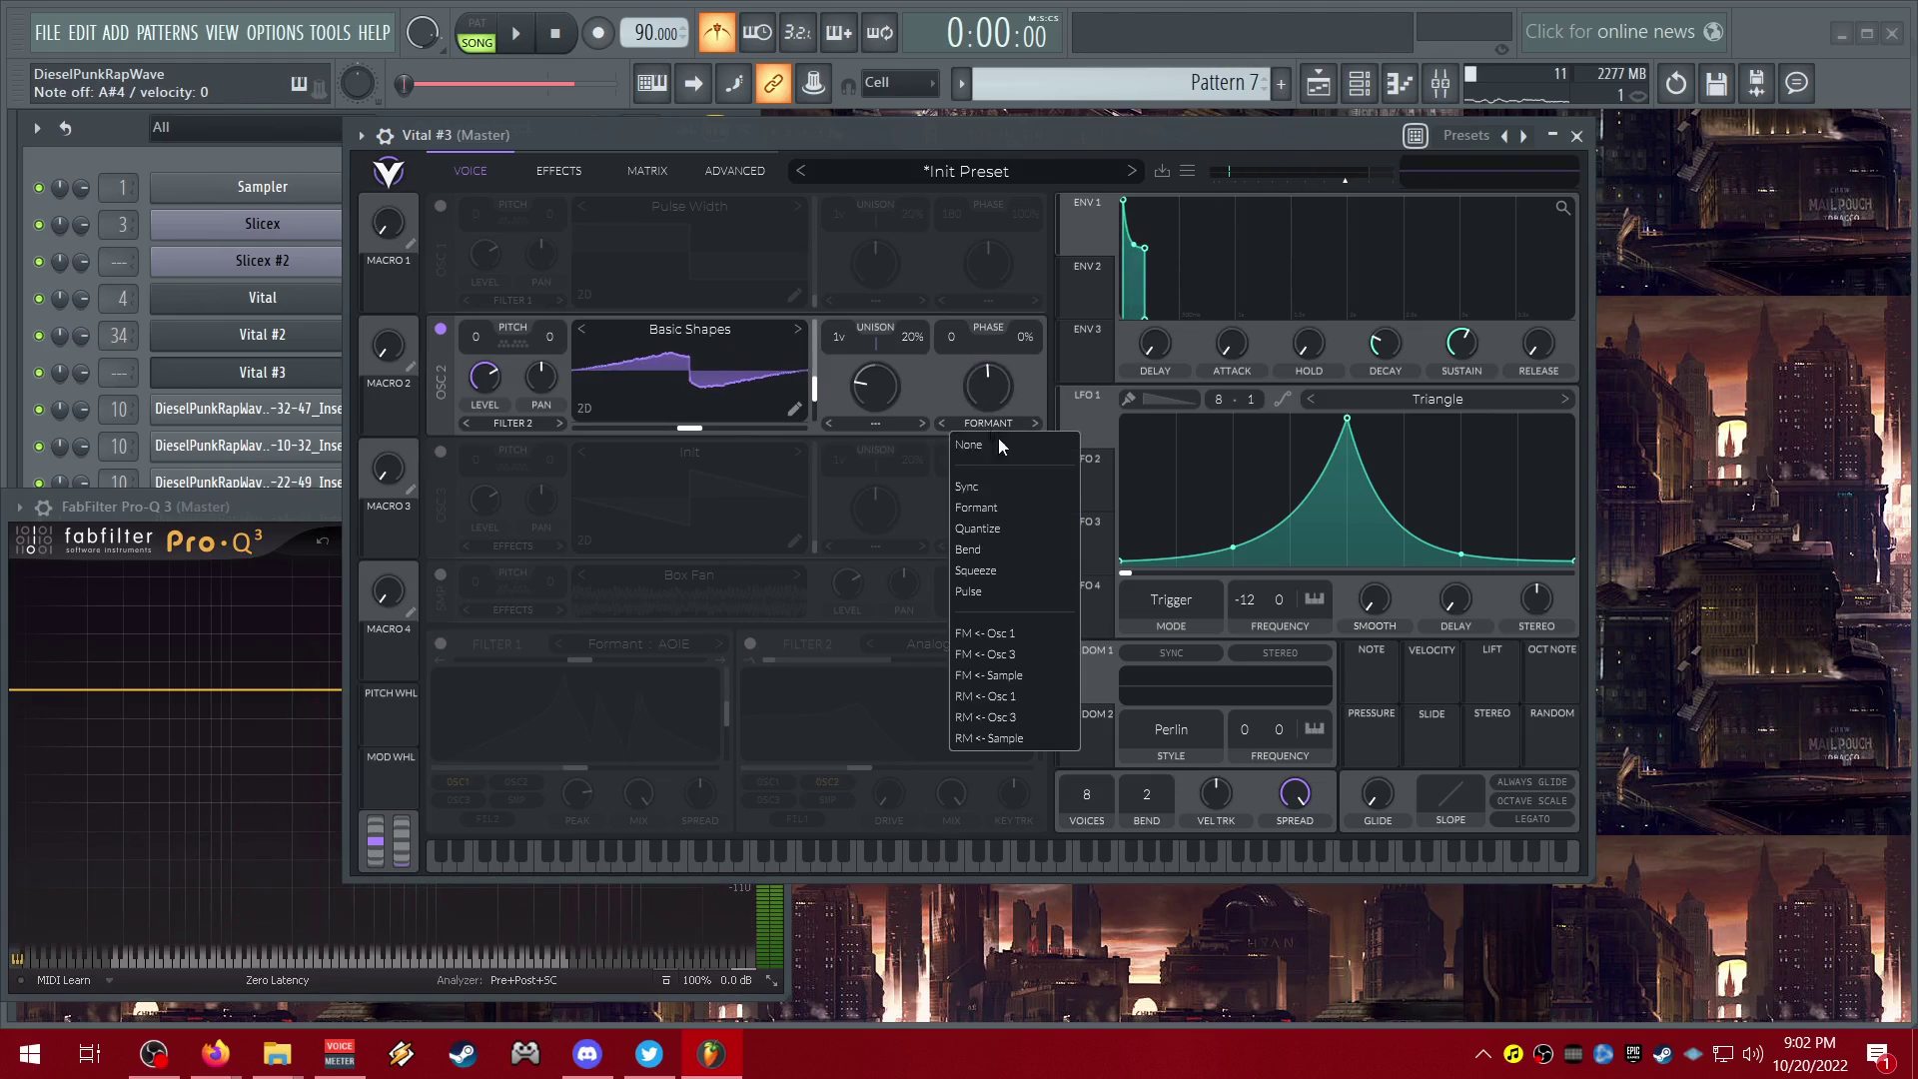
pyautogui.click(978, 508)
pyautogui.moveTo(975, 422); pyautogui.dragTo(972, 367)
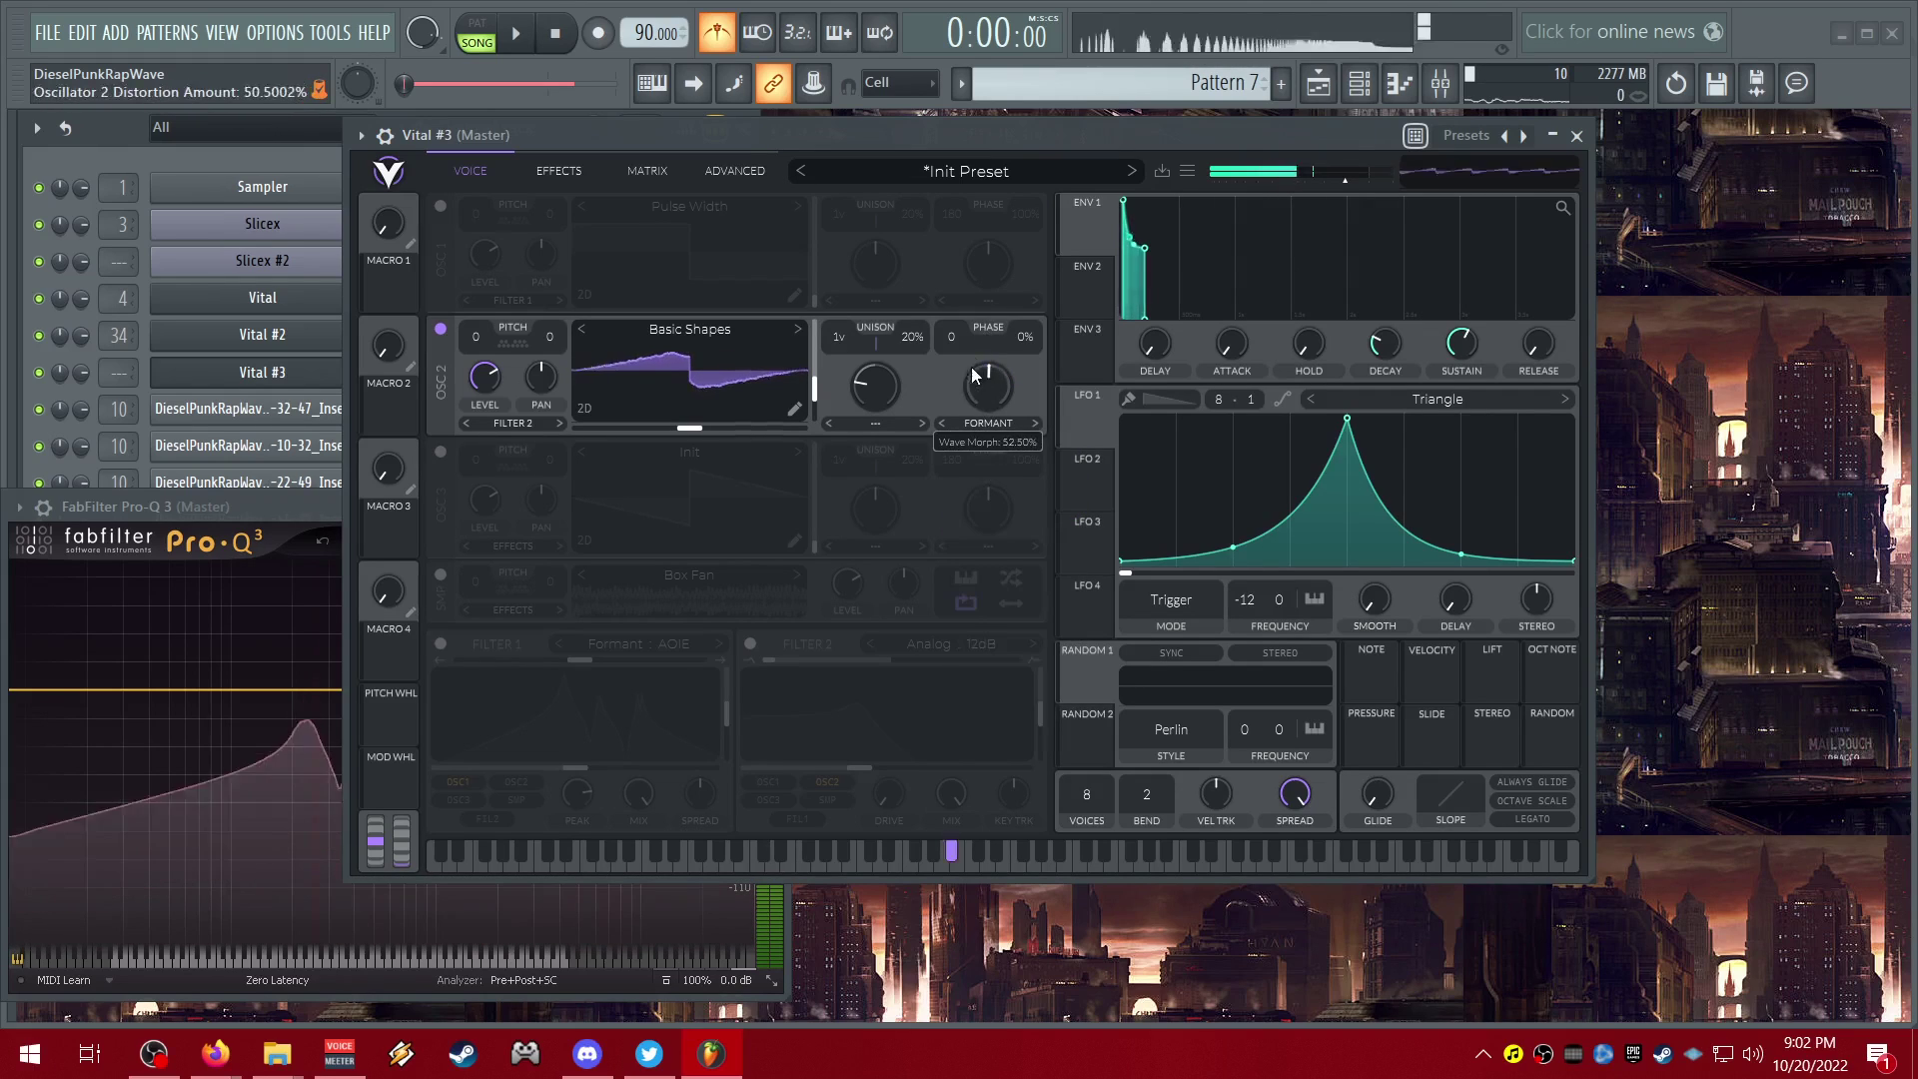
# - Try Bend distortion at about 58%, then choose Squeeze distortion
pyautogui.click(990, 424)
pyautogui.click(993, 547)
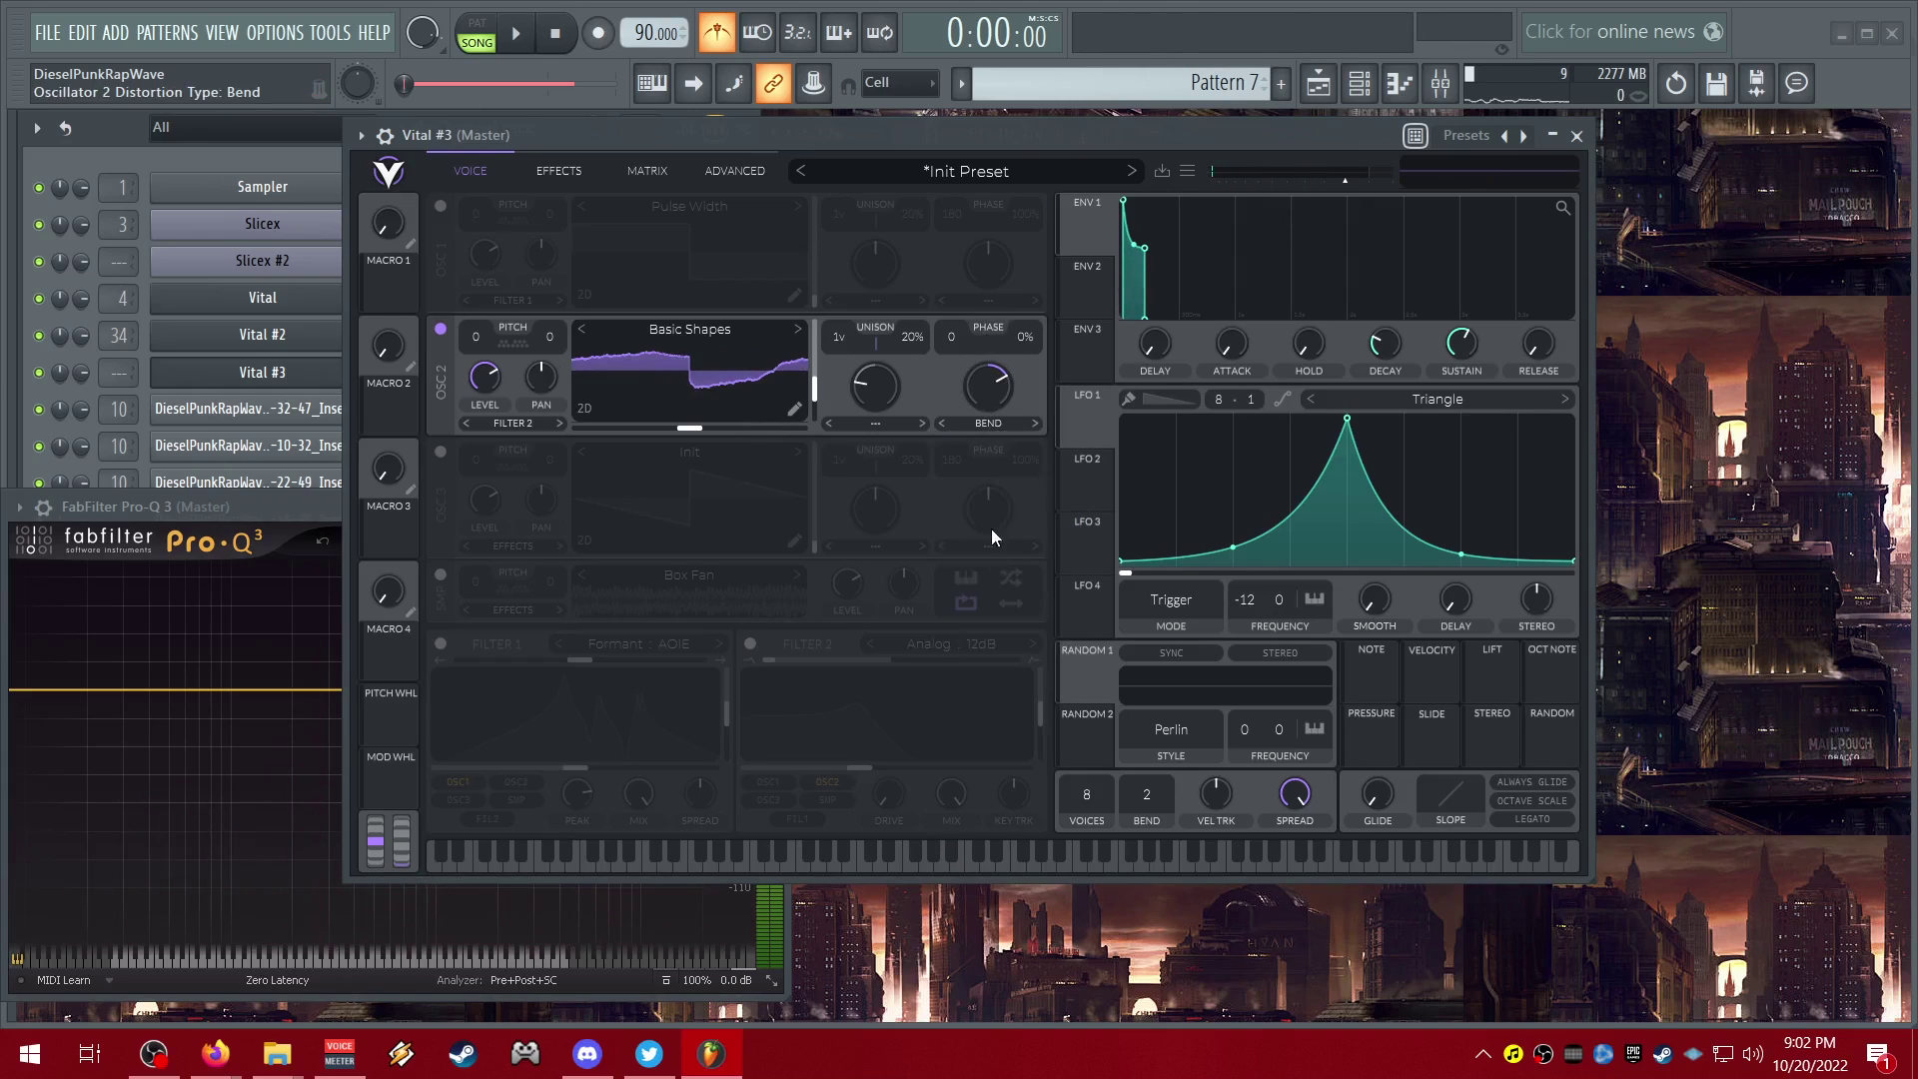
pyautogui.moveTo(996, 403)
pyautogui.mouseDown()
pyautogui.moveTo(981, 592)
pyautogui.moveTo(988, 304)
pyautogui.moveTo(993, 403)
pyautogui.mouseUp()
pyautogui.click(984, 425)
pyautogui.click(994, 563)
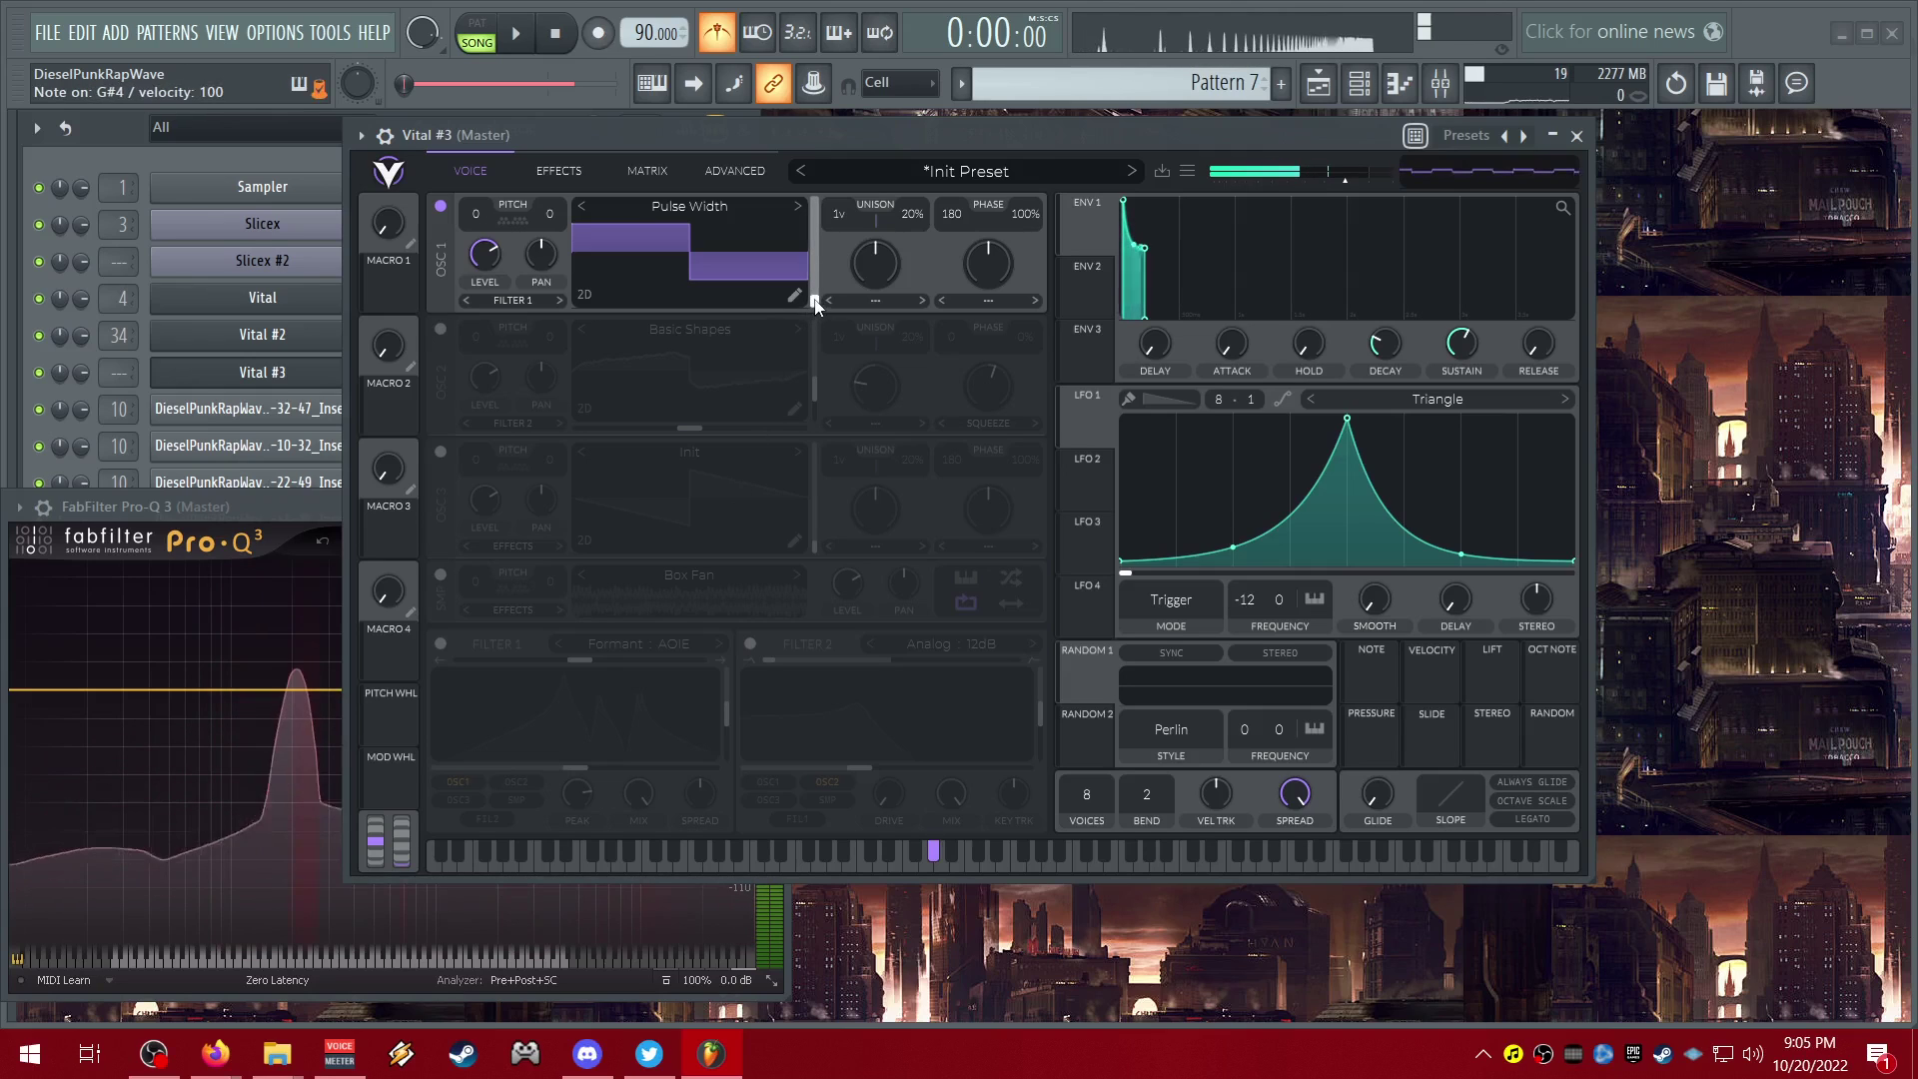
# - Sweep oscillator 1 through its Pulse Width frames and bring the Vital window forward
pyautogui.moveTo(813, 304)
pyautogui.mouseDown()
pyautogui.moveTo(795, 212)
pyautogui.moveTo(779, 227)
pyautogui.mouseUp()
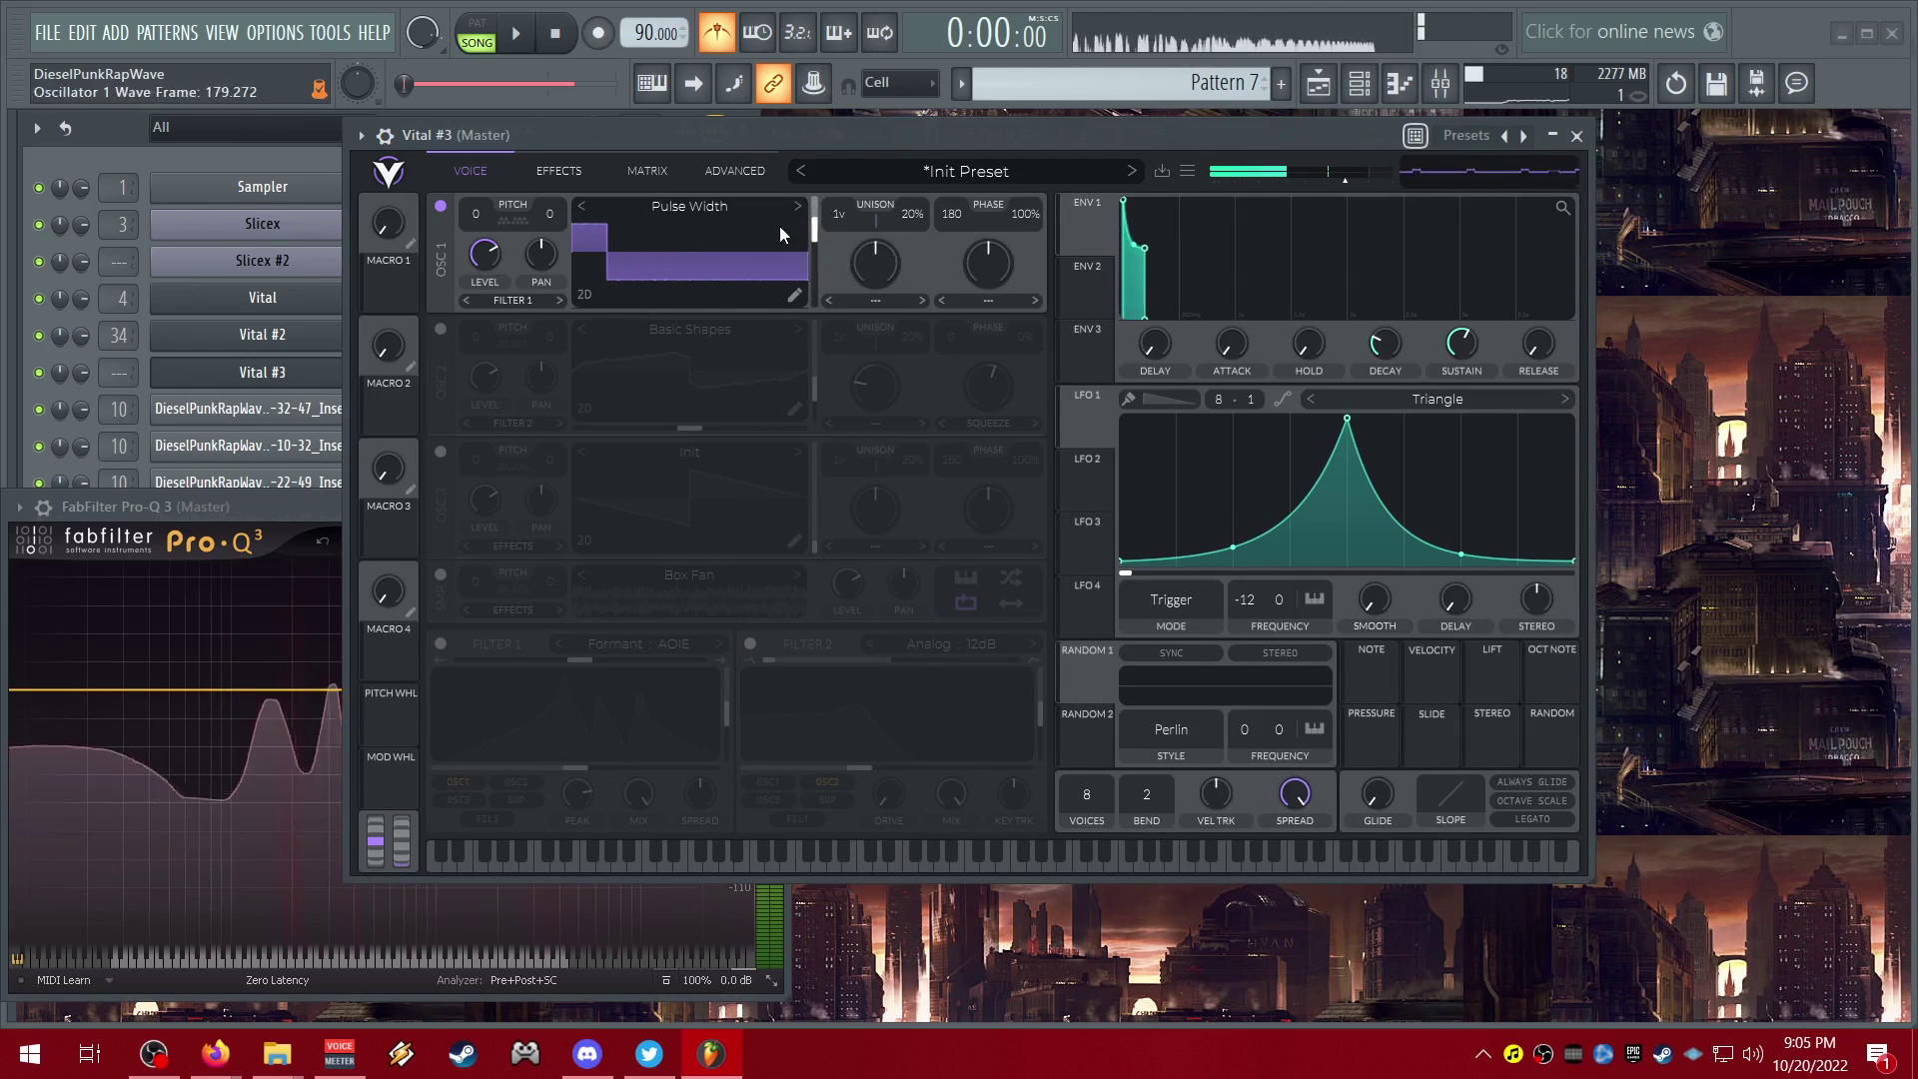
pyautogui.click(331, 504)
# - Shift the Vital window right and drag oscillator 1 back to Pulse Width frame 0
pyautogui.moveTo(856, 132); pyautogui.dragTo(1035, 127)
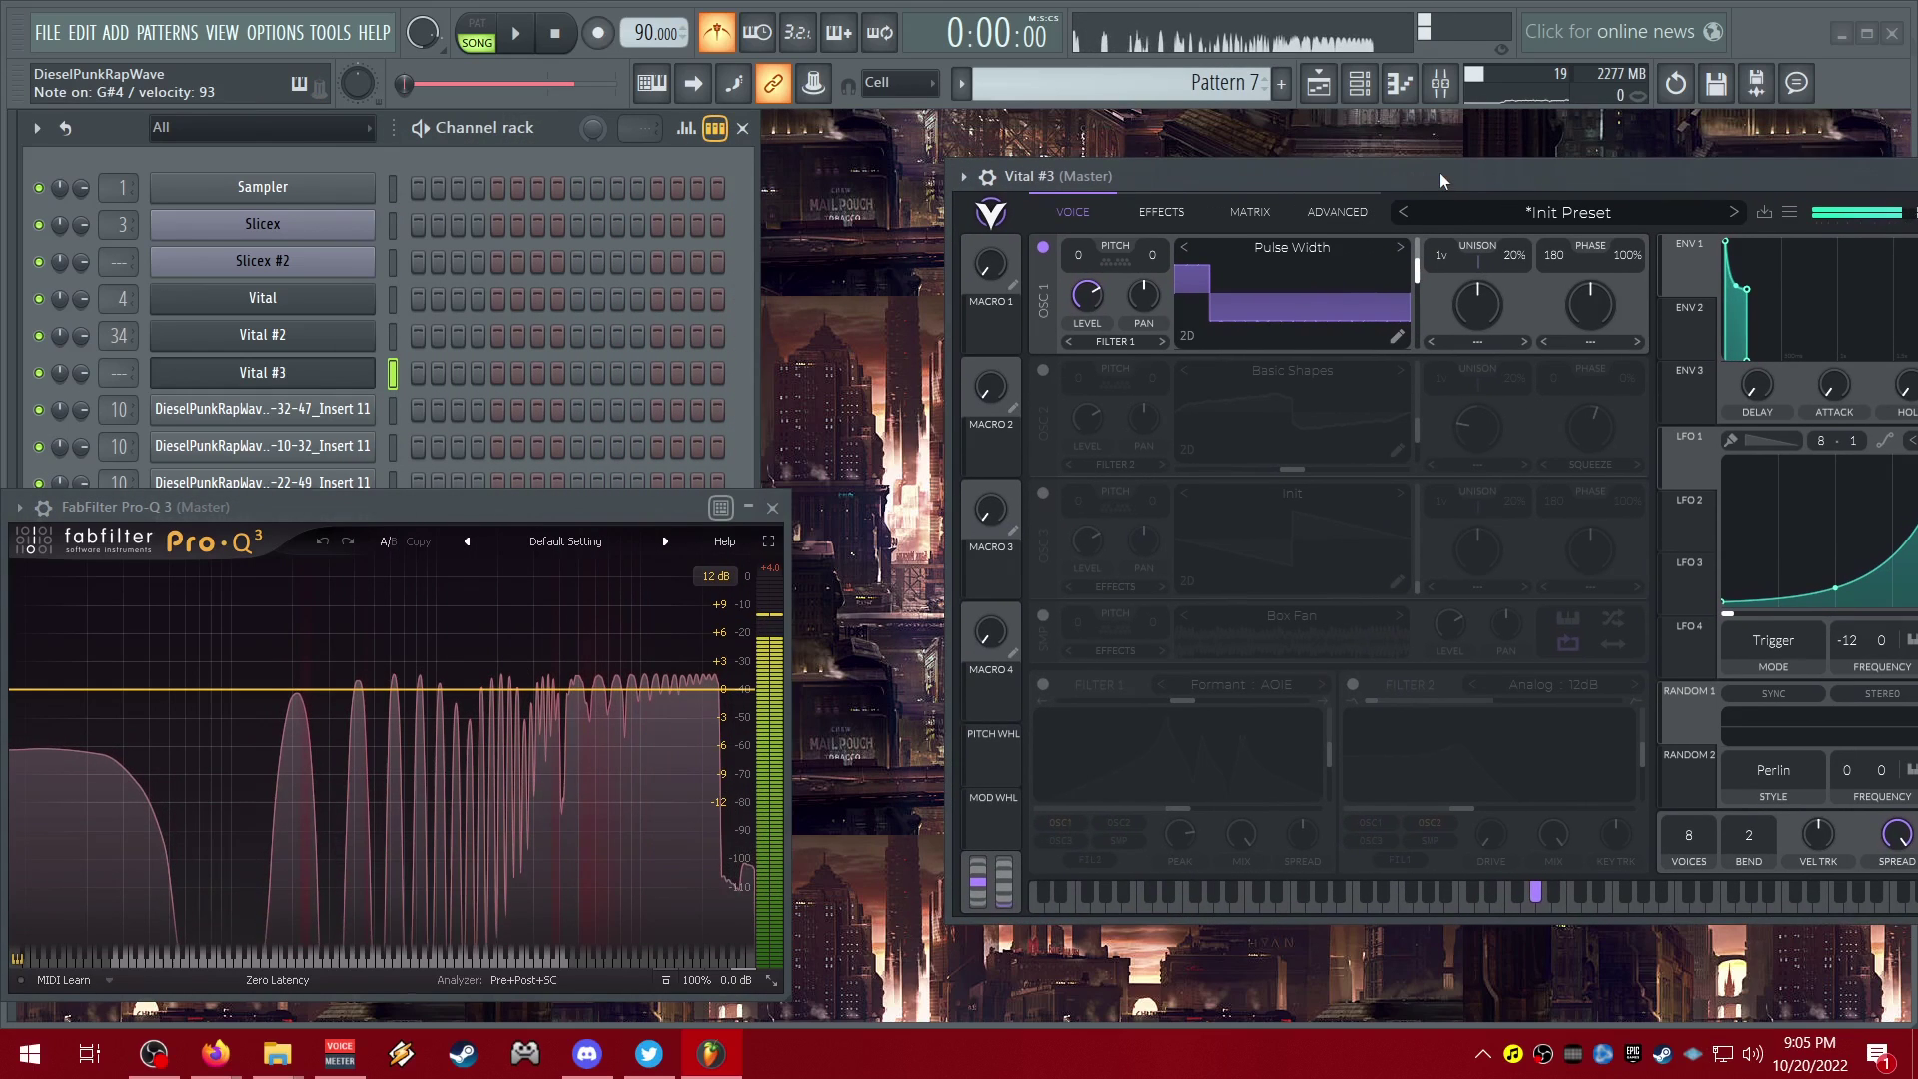
pyautogui.moveTo(1441, 172); pyautogui.dragTo(1441, 177)
pyautogui.moveTo(1415, 270)
pyautogui.mouseDown()
pyautogui.moveTo(1417, 387)
pyautogui.moveTo(1374, 293)
pyautogui.moveTo(1315, 344)
pyautogui.moveTo(1307, 259)
pyautogui.moveTo(1316, 296)
pyautogui.mouseUp()
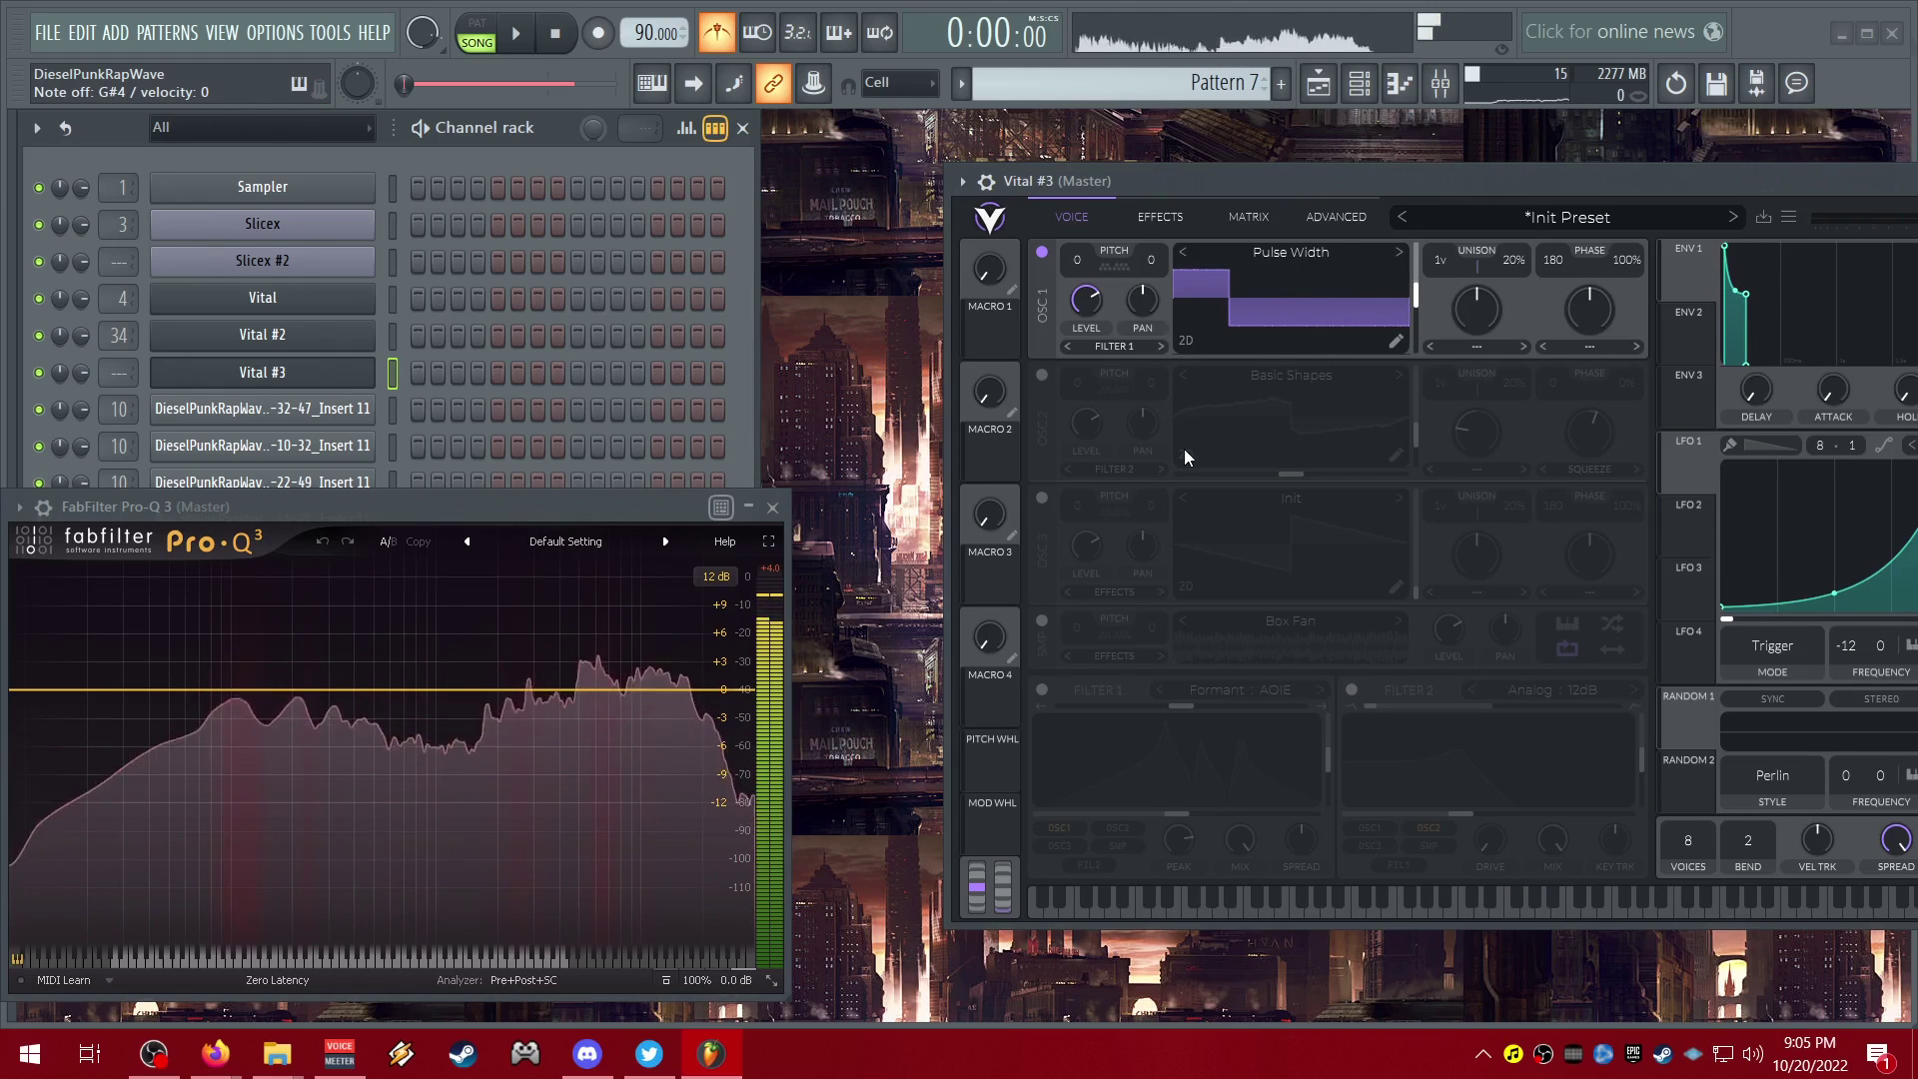